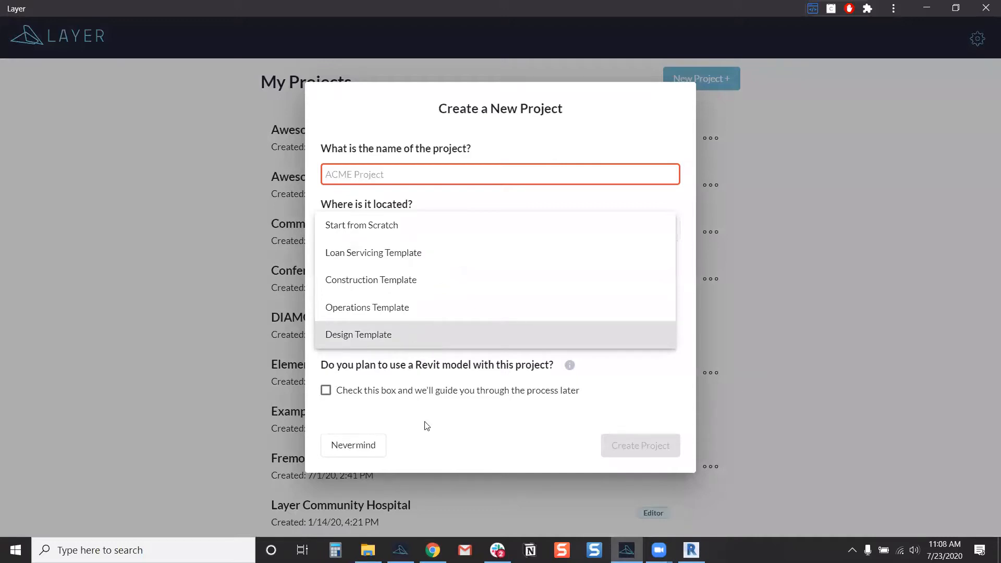
# Close the new project form without creating a project and open the Awesome Office Building project.
pyautogui.click(427, 443)
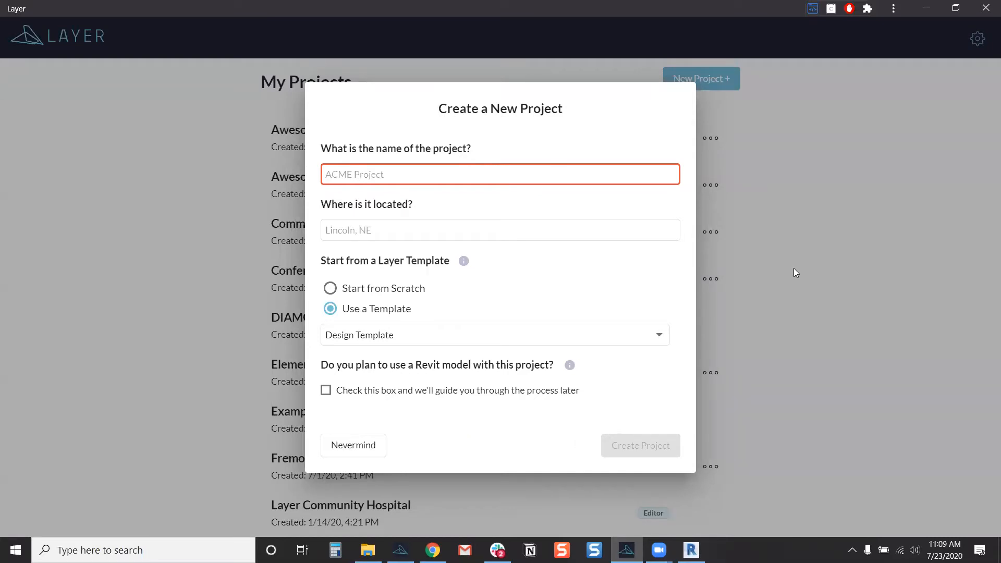
pyautogui.click(868, 248)
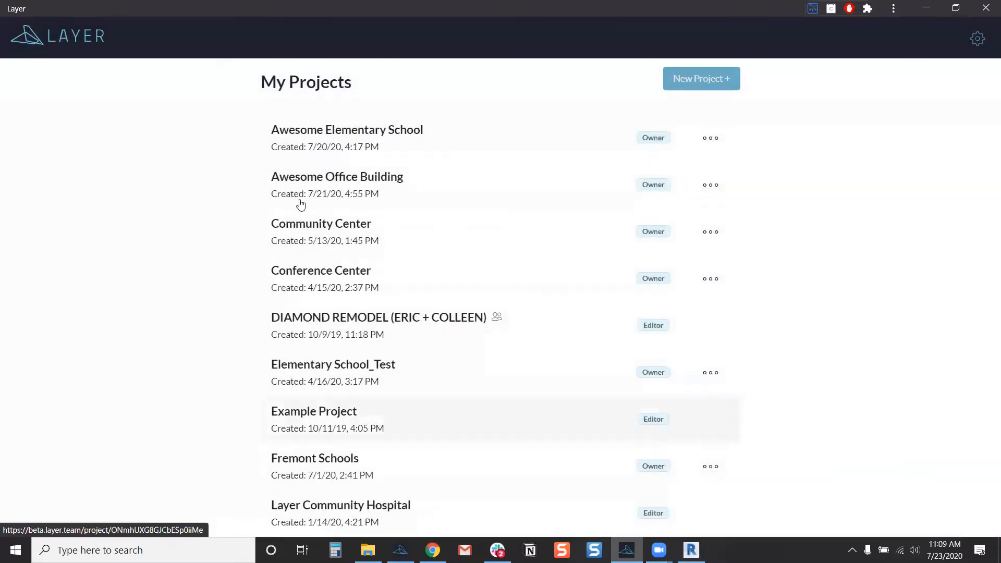
pyautogui.click(315, 199)
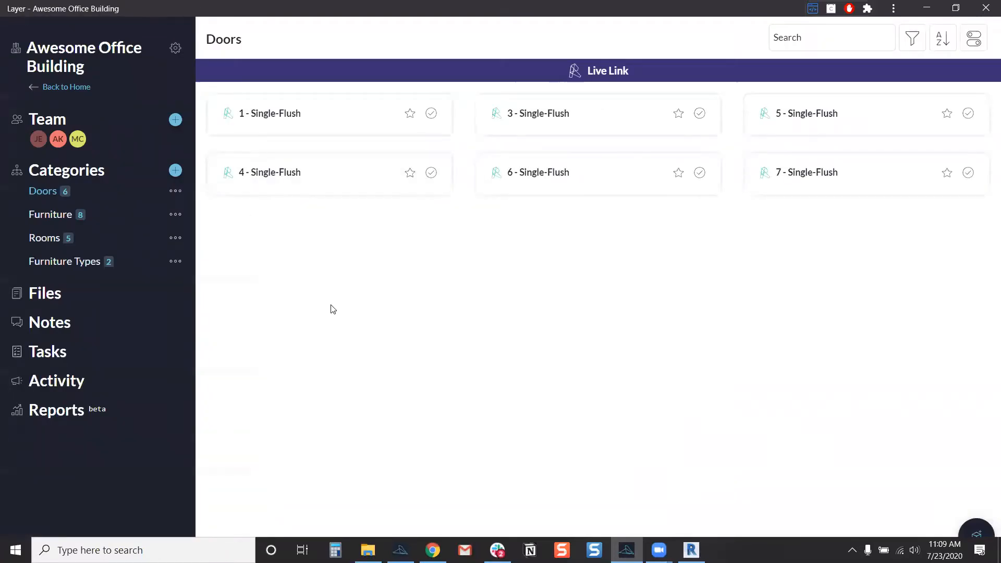
# Look at the Level 1 floor plan in Revit, and open the 1 - Single-Flush door's record back in Layer.
pyautogui.click(691, 550)
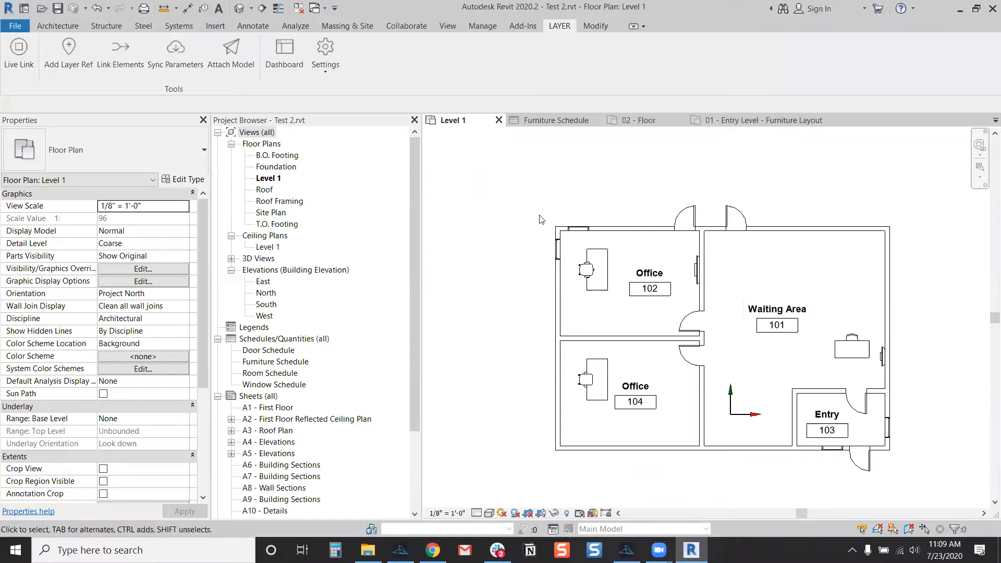
pyautogui.hotkey('alt', 'Tab')
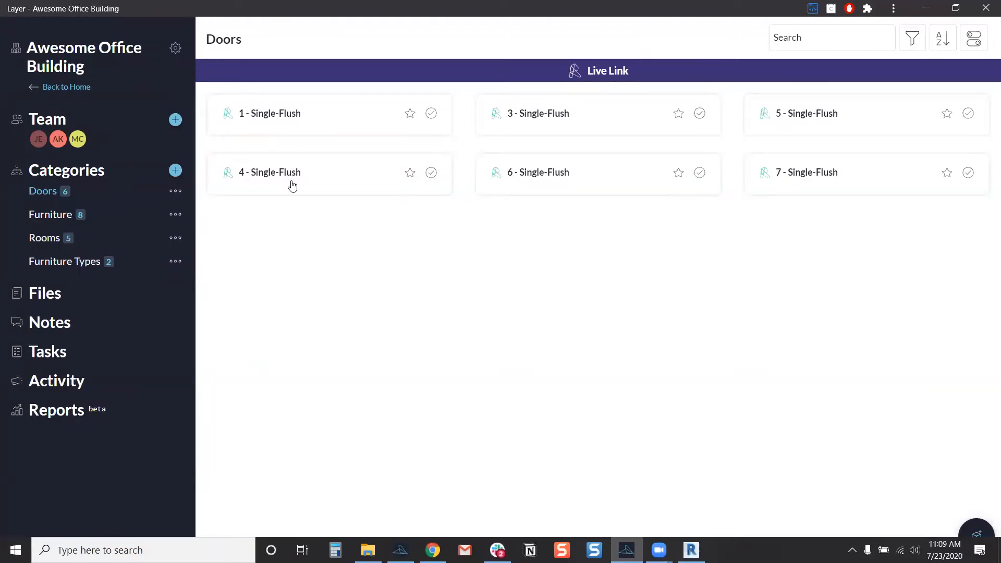
pyautogui.moveTo(73, 139)
pyautogui.moveTo(39, 145)
pyautogui.click(313, 112)
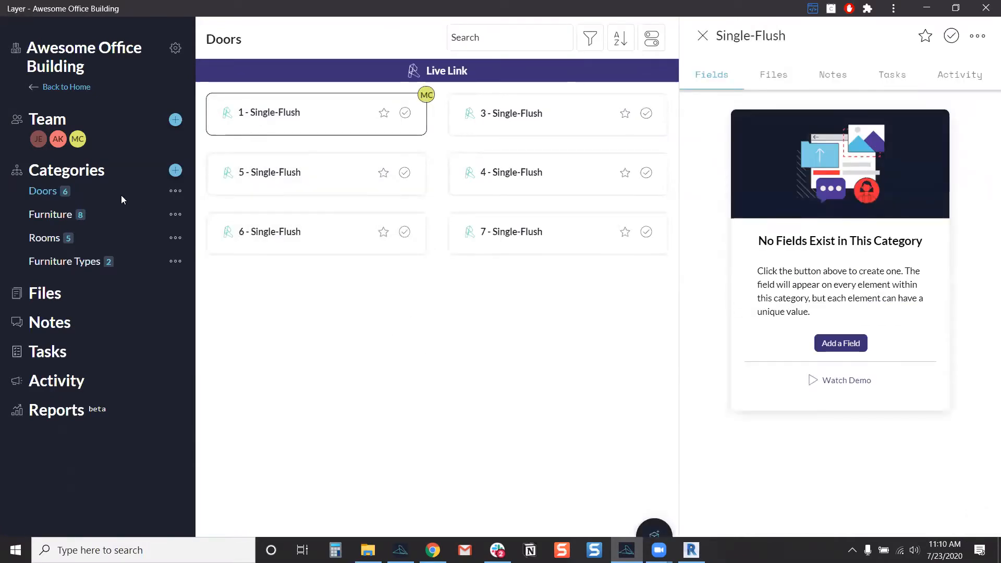
# Review the Furniture category's records for the Chair-Desk, the 60" x 30" desk and the 72" x 36" desk in Office 104.
pyautogui.click(47, 214)
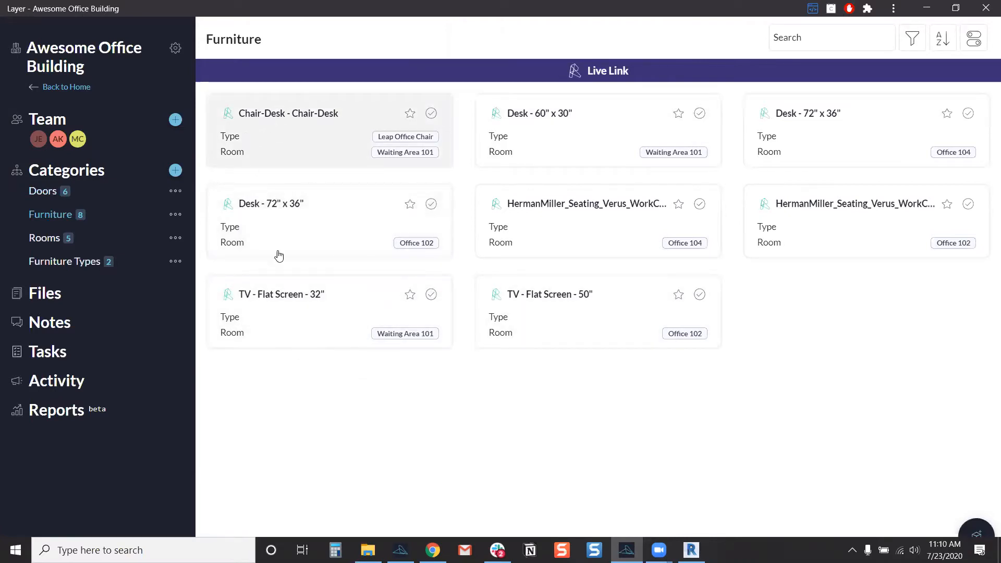
pyautogui.click(249, 130)
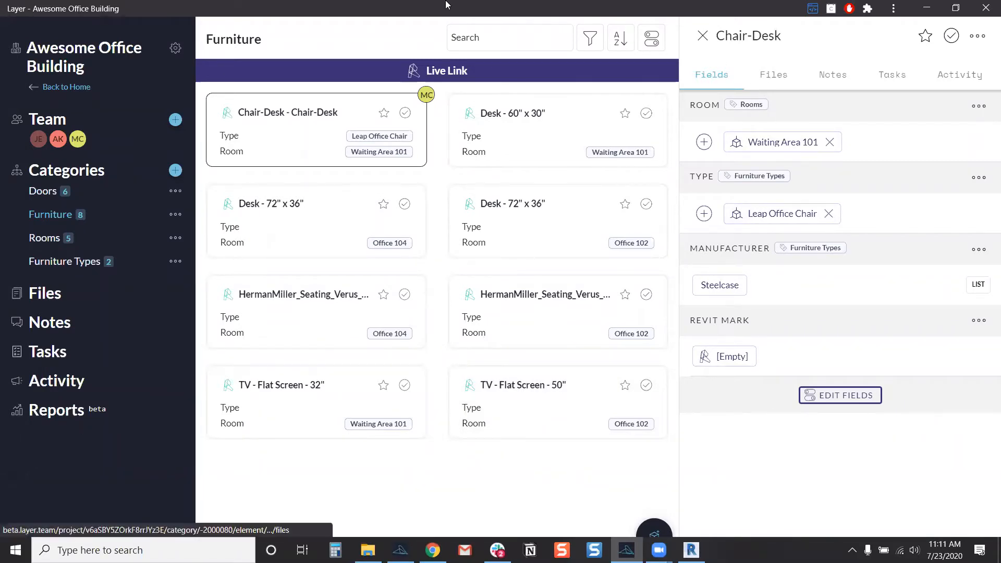
pyautogui.click(516, 158)
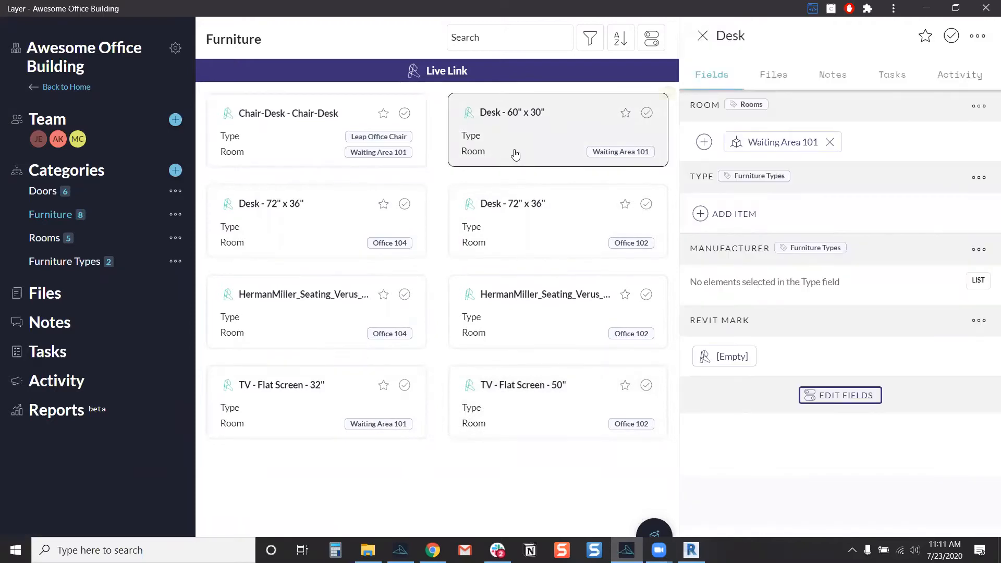
pyautogui.click(327, 217)
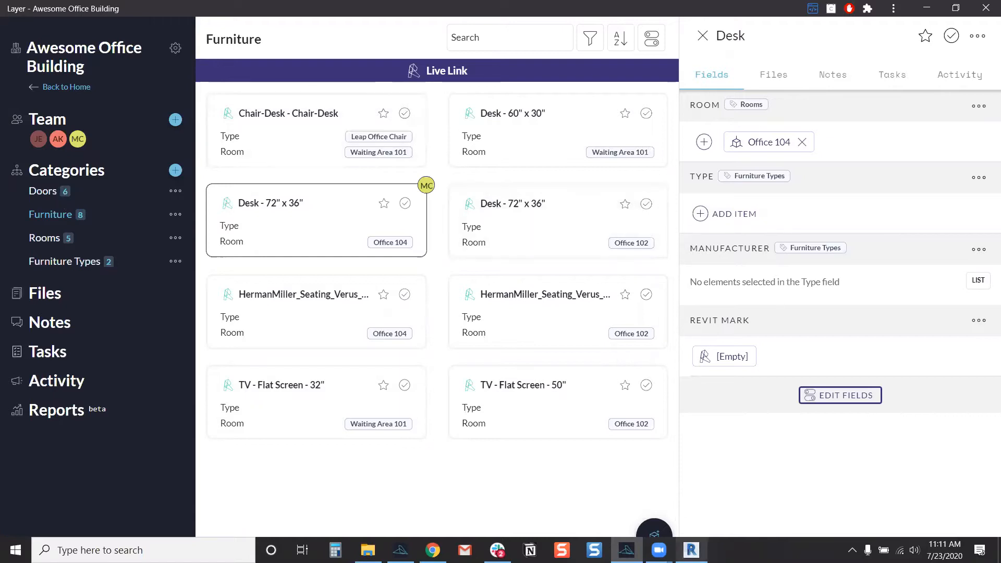
# Switch to Revit to view the desk selected in Office 104, and clear the selection.
pyautogui.moveTo(691, 550)
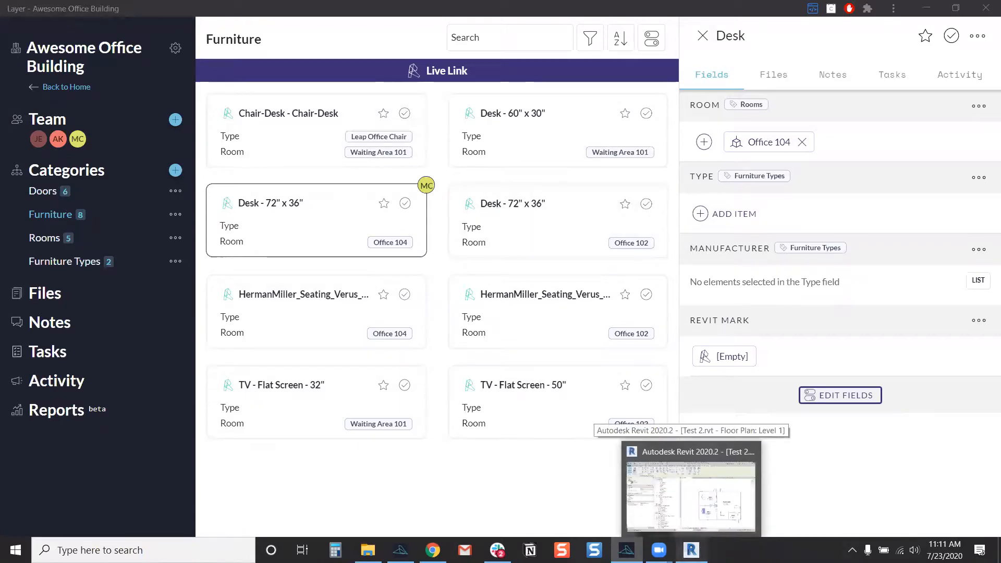
pyautogui.click(690, 487)
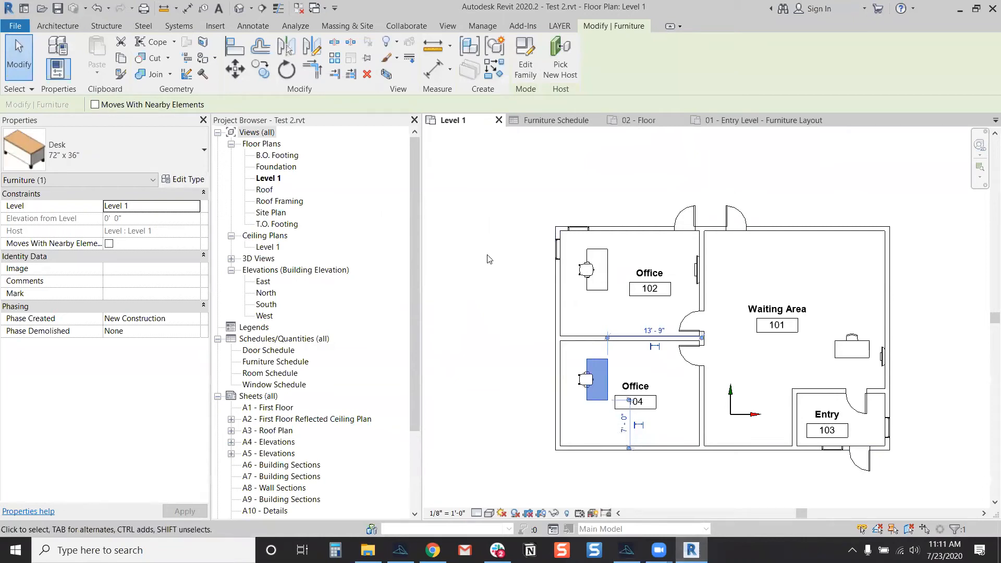
pyautogui.click(502, 272)
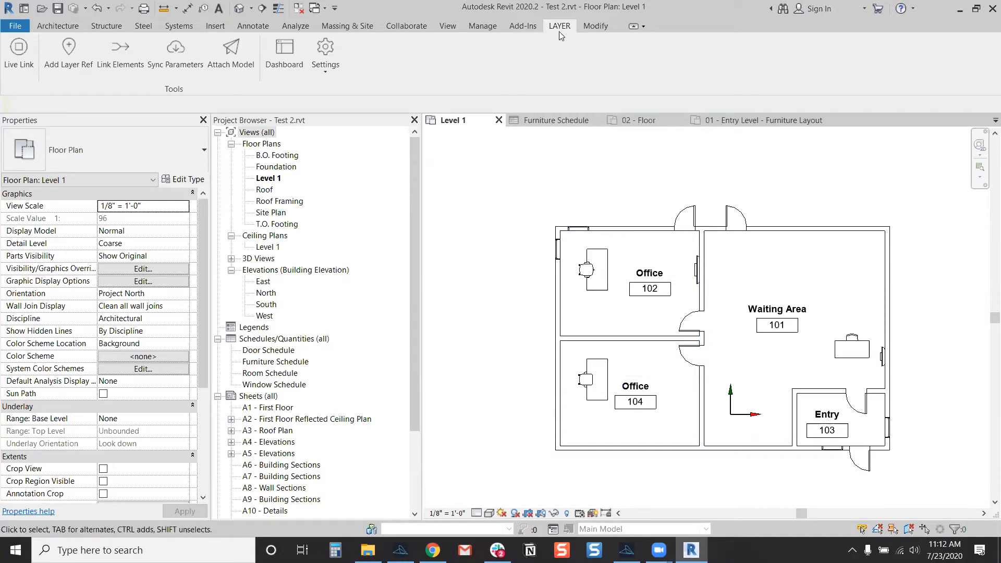
# View the options in the Layer add-in's settings and close them without choosing any.
pyautogui.press('ctrl')
pyautogui.press('ctrl')
pyautogui.click(324, 49)
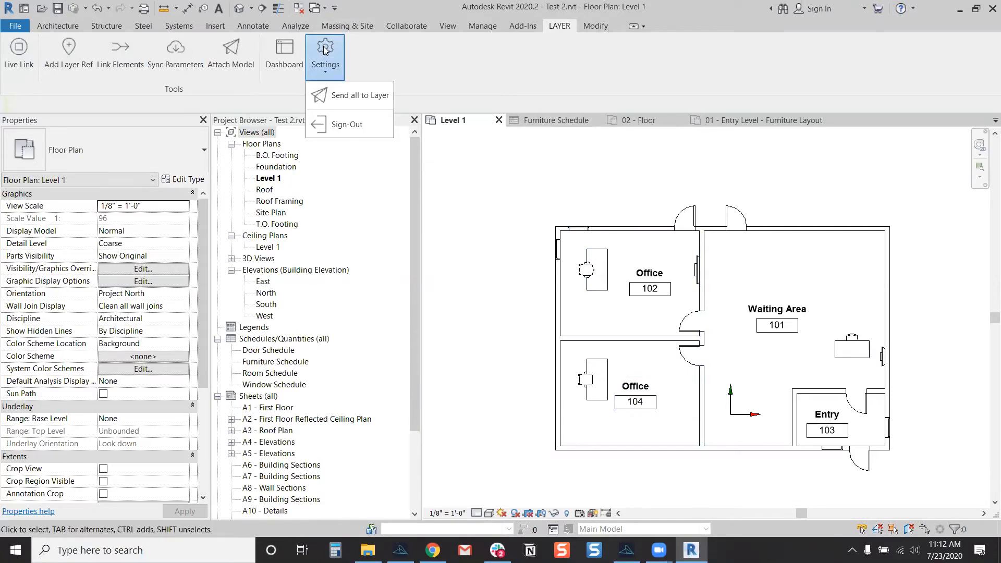
pyautogui.click(435, 70)
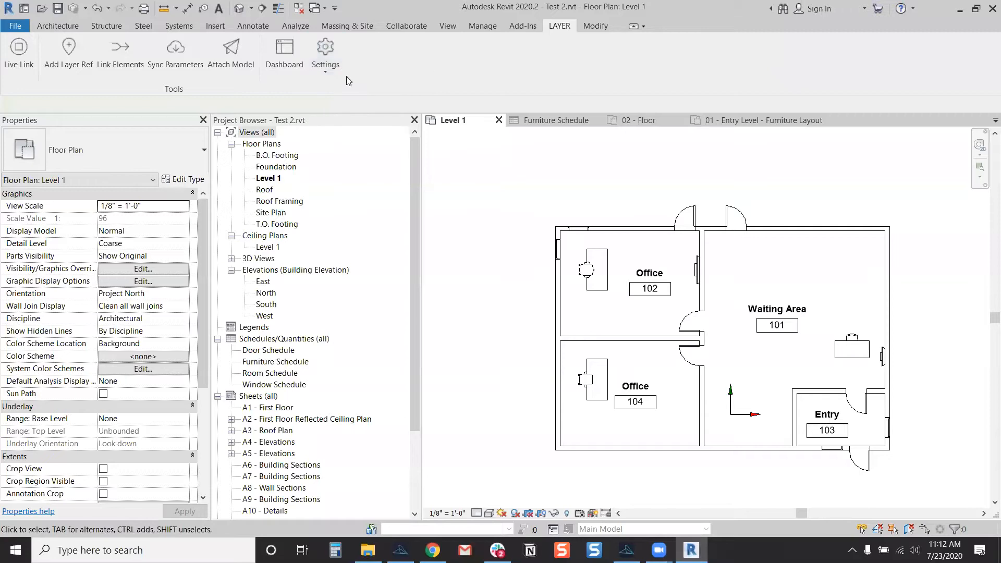
# Attach the Revit model to the Awesome Office Building project in Layer, keeping the Furniture category ticked for syncing.
pyautogui.click(235, 63)
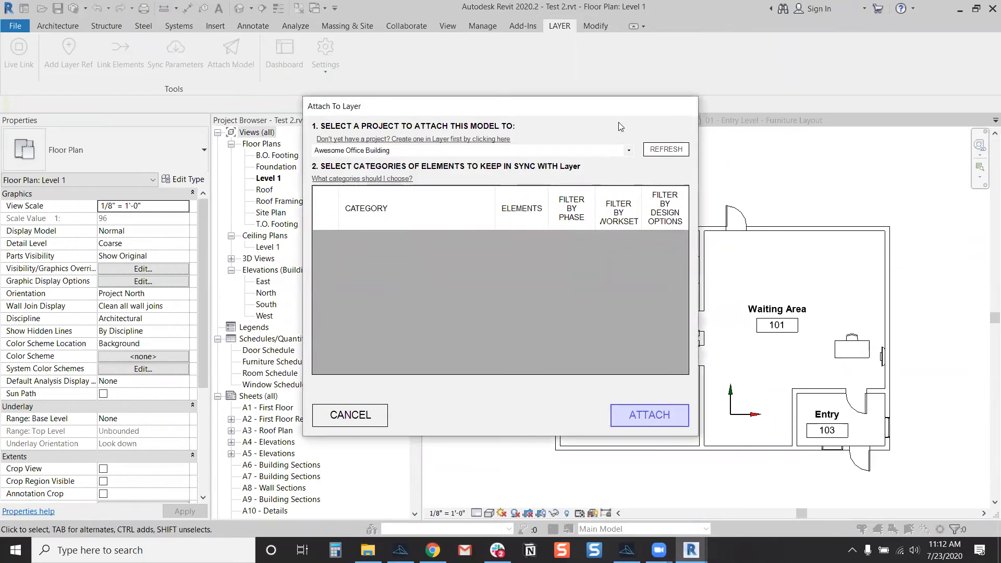
pyautogui.scroll(-4, 405, 304)
pyautogui.scroll(-3, 404, 304)
pyautogui.click(405, 339)
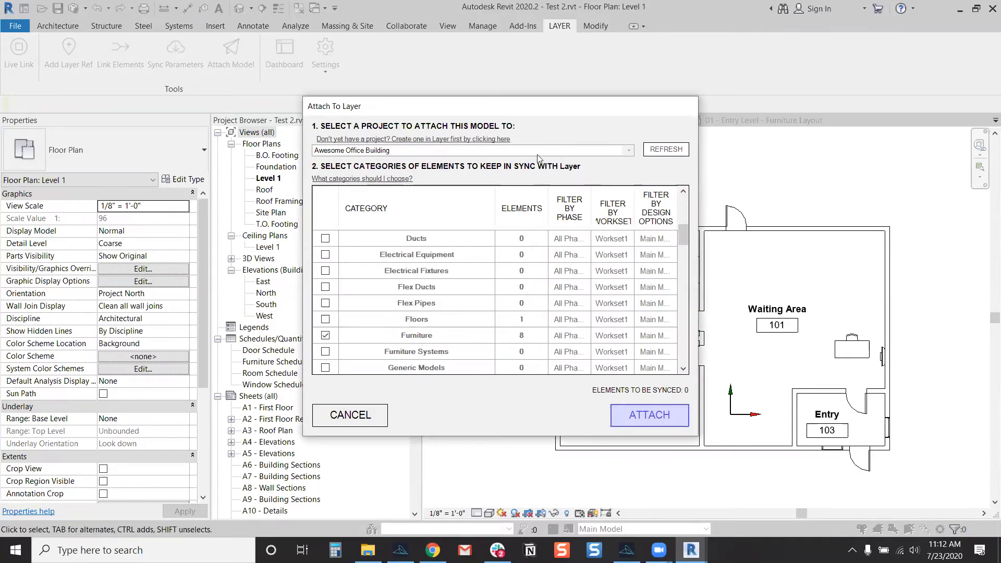
pyautogui.moveTo(523, 101); pyautogui.dragTo(391, 35)
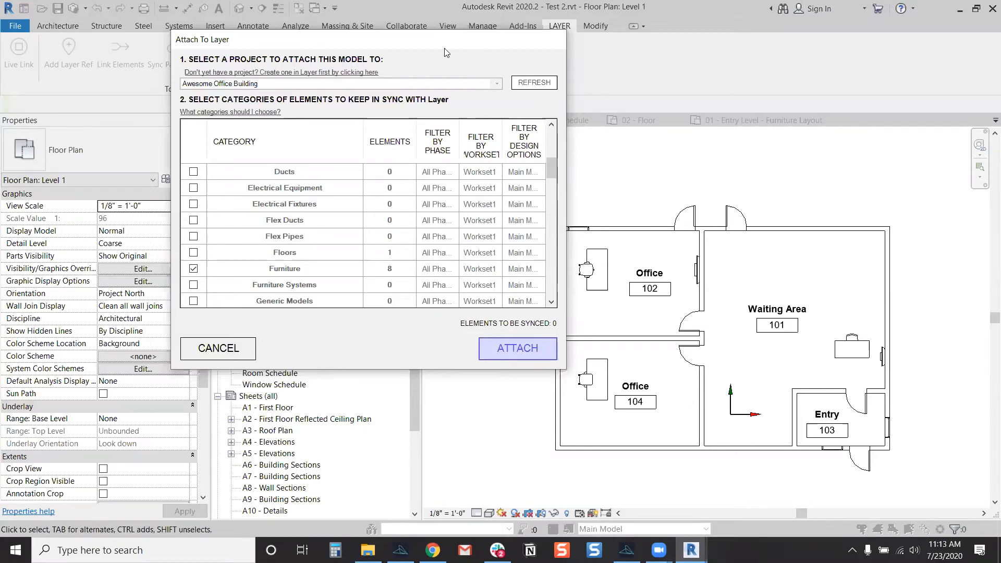
pyautogui.moveTo(445, 48); pyautogui.dragTo(460, 50)
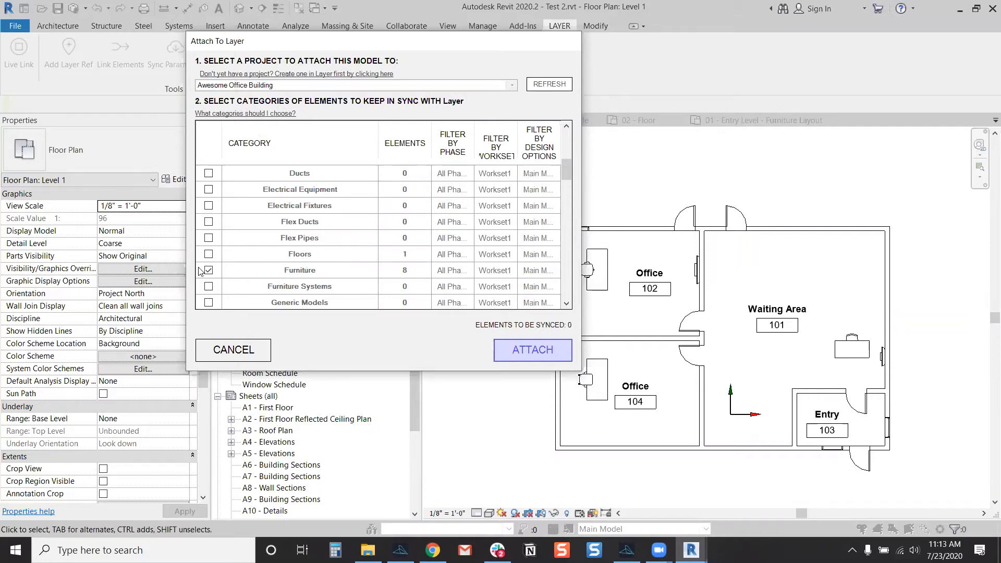
pyautogui.click(551, 356)
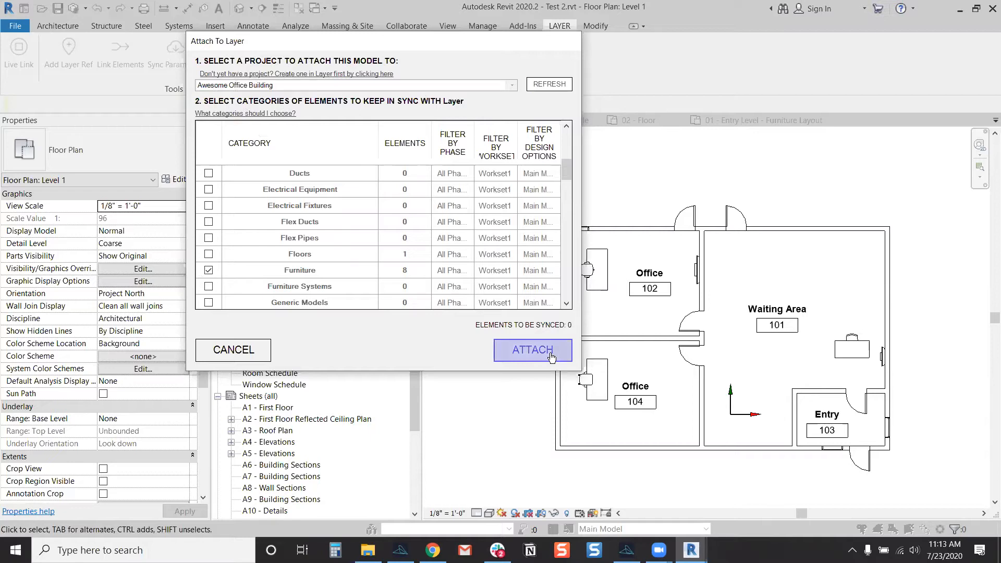
pyautogui.click(266, 132)
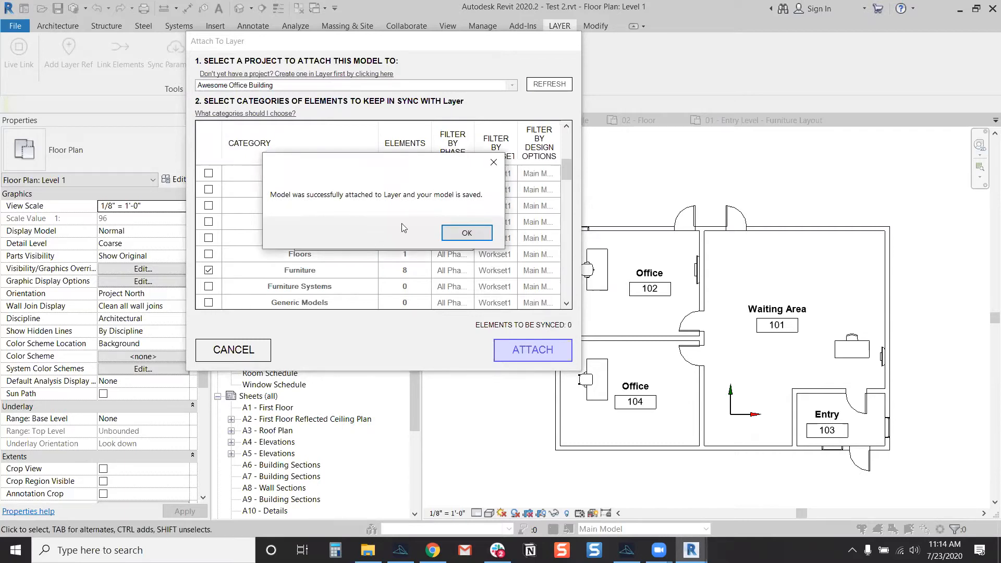
pyautogui.click(463, 236)
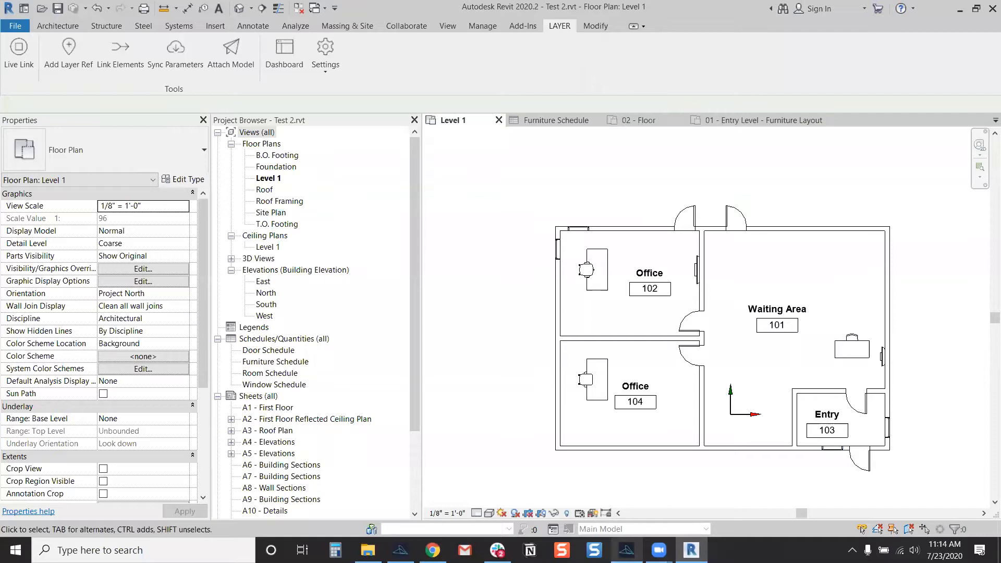
# Switch to Layer and view the elements in the Doors and Furniture categories.
pyautogui.moveTo(626, 550)
pyautogui.click(641, 500)
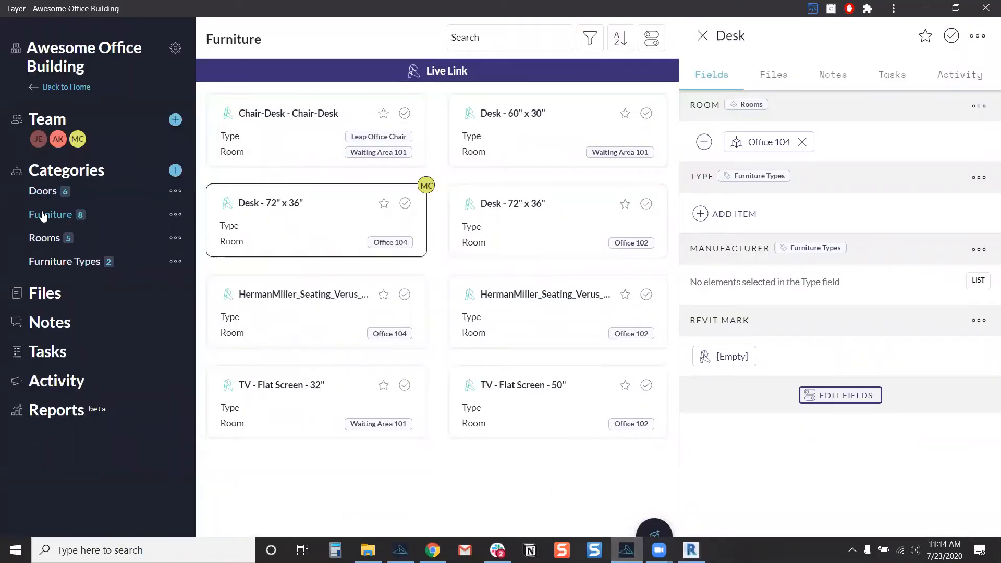
pyautogui.click(41, 192)
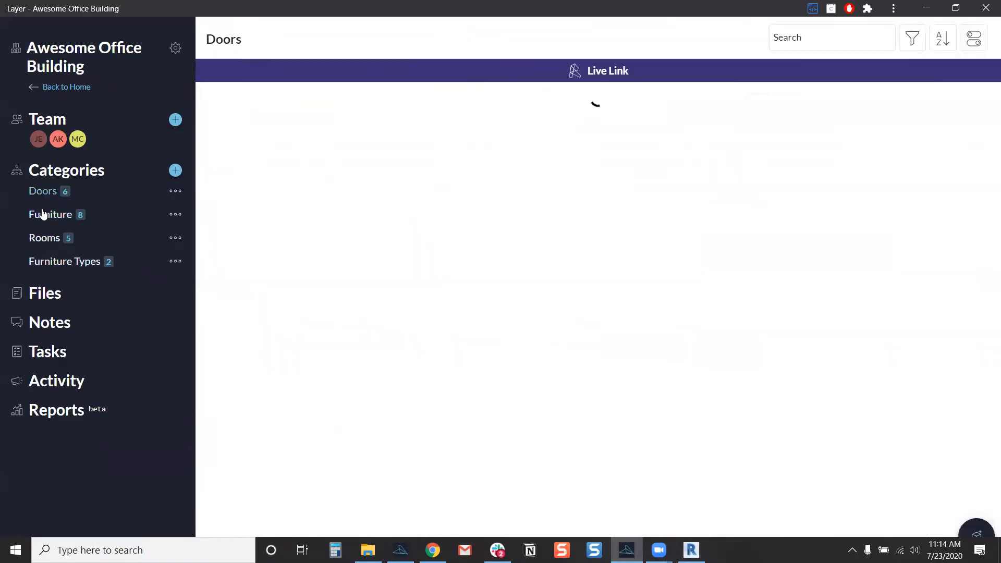
pyautogui.click(42, 215)
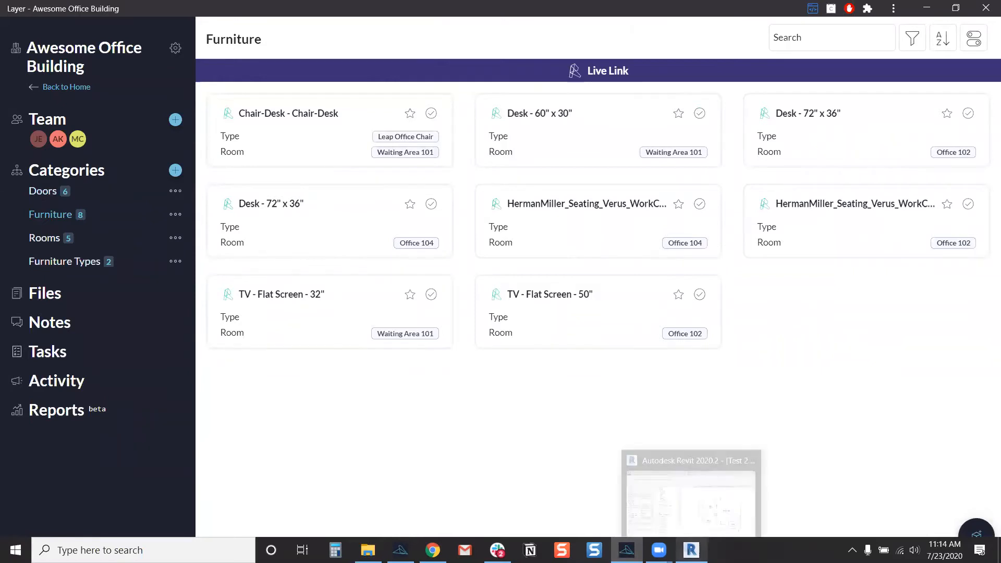
# Switch back to Revit and open the Layer dashboard alongside the Level 1 floor plan.
pyautogui.click(691, 550)
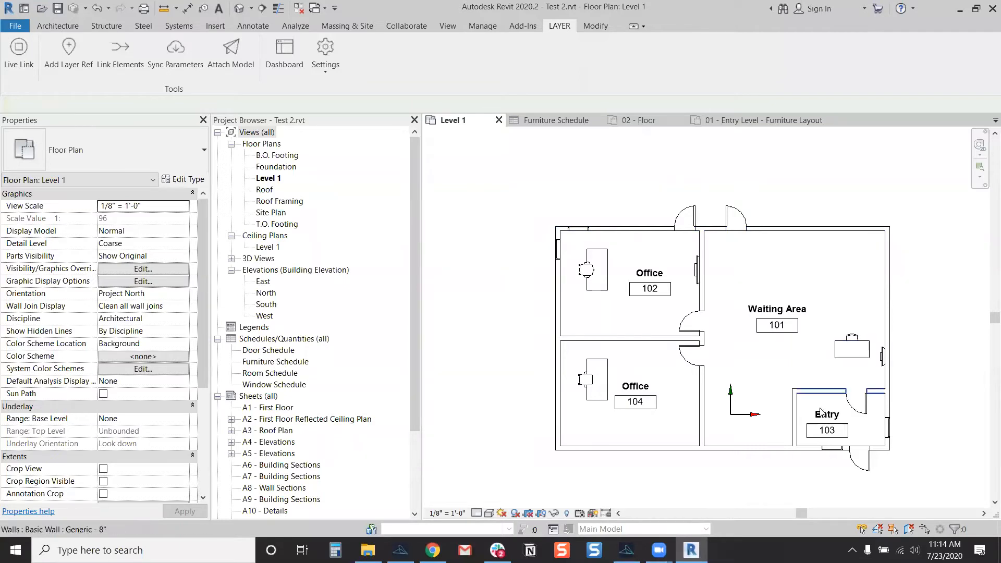
pyautogui.scroll(3, 813, 417)
pyautogui.scroll(-2, 723, 399)
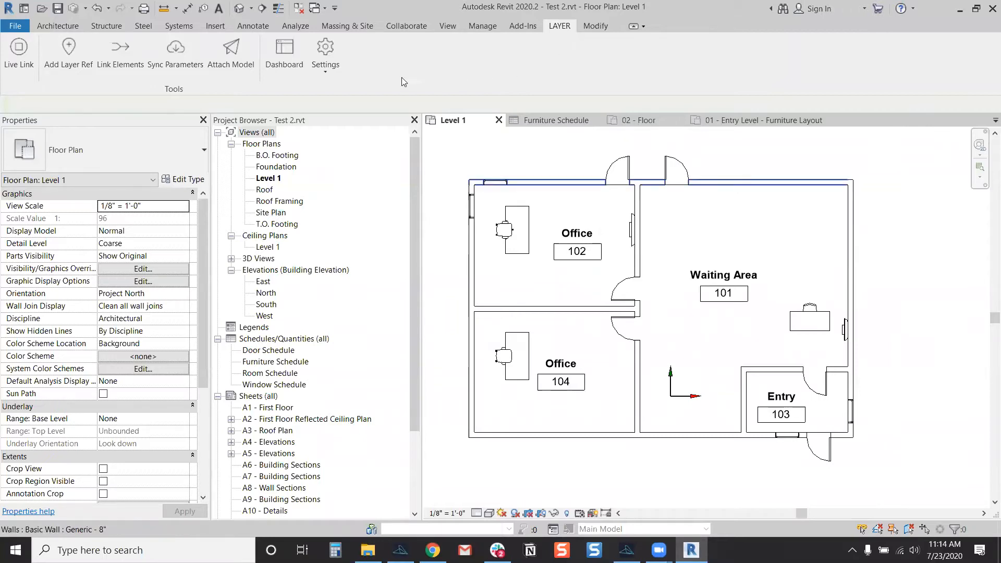
pyautogui.click(279, 64)
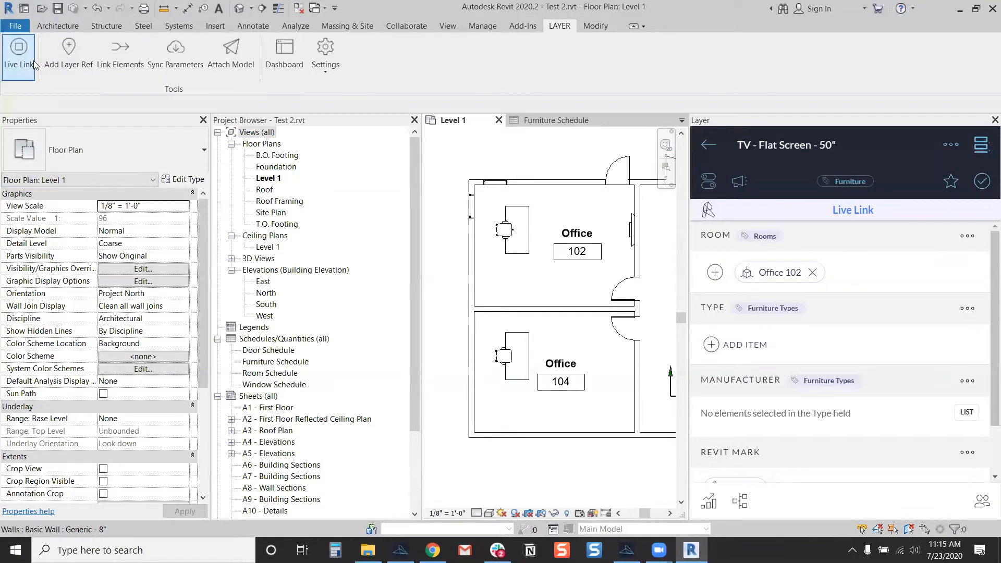
# Select the Herman Miller chair in Office 102, view its record in the dashboard and in Layer, and reduce the Layer window's size.
pyautogui.click(506, 236)
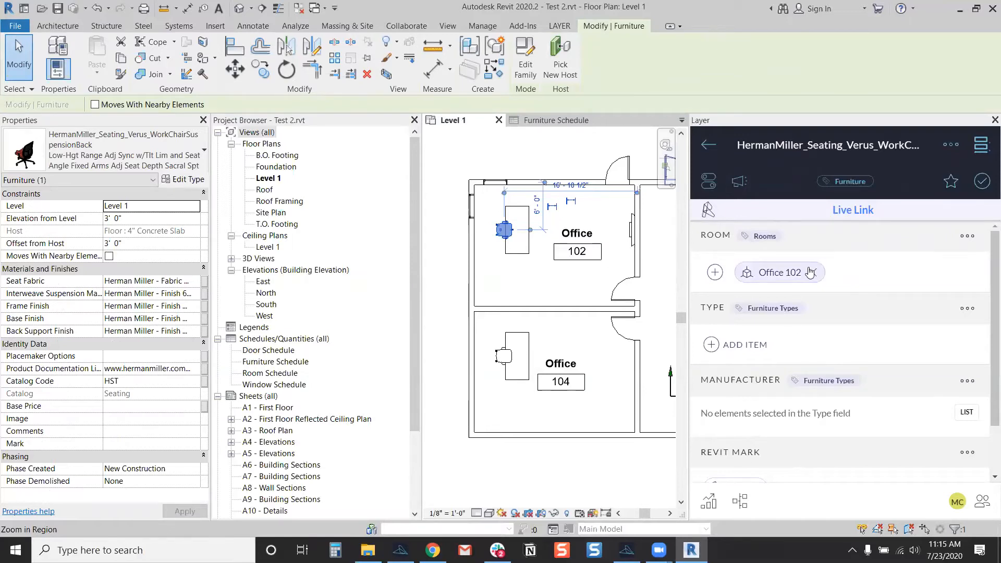
pyautogui.scroll(-2, 809, 272)
pyautogui.scroll(2, 809, 290)
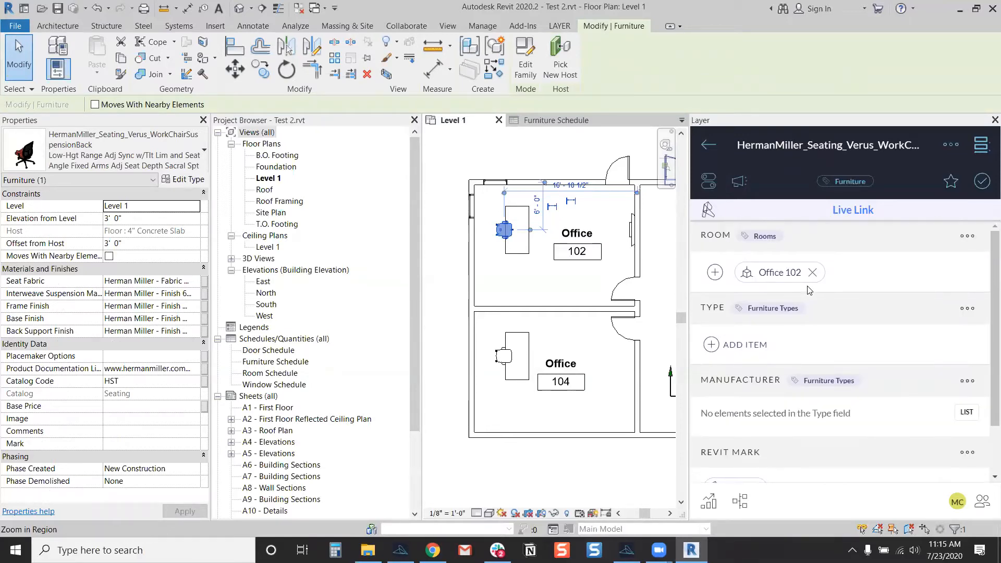
pyautogui.click(627, 550)
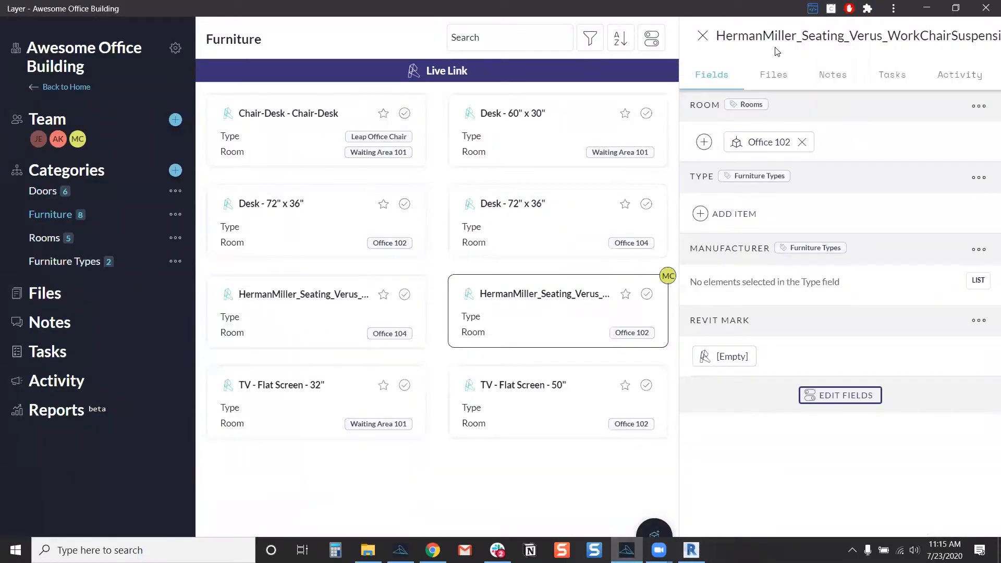
pyautogui.doubleClick(663, 13)
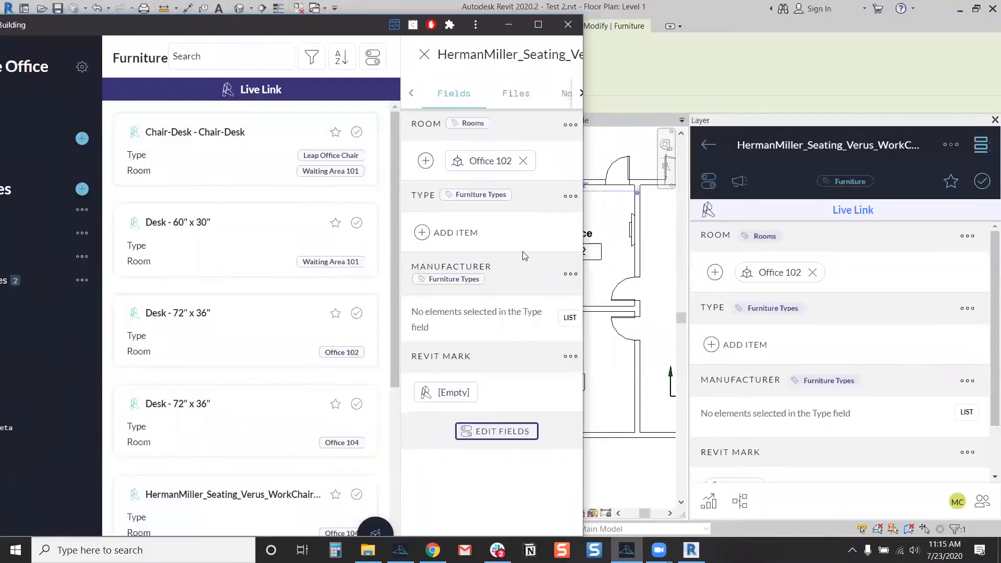
# Return to Revit, select the 72" x 36" desk in Office 102 and view its linked record in the Layer window.
pyautogui.click(609, 236)
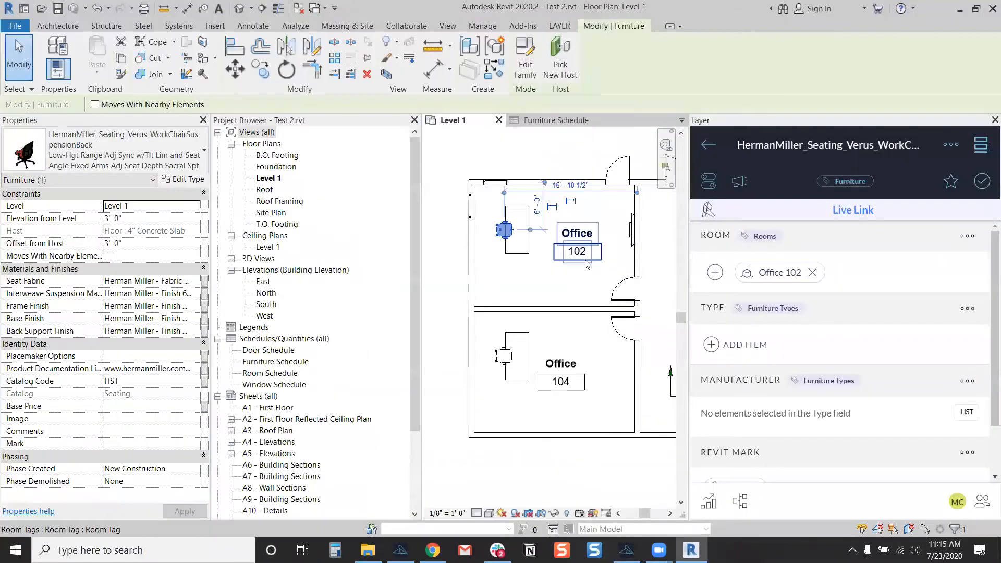
pyautogui.press('Escape')
pyautogui.click(523, 259)
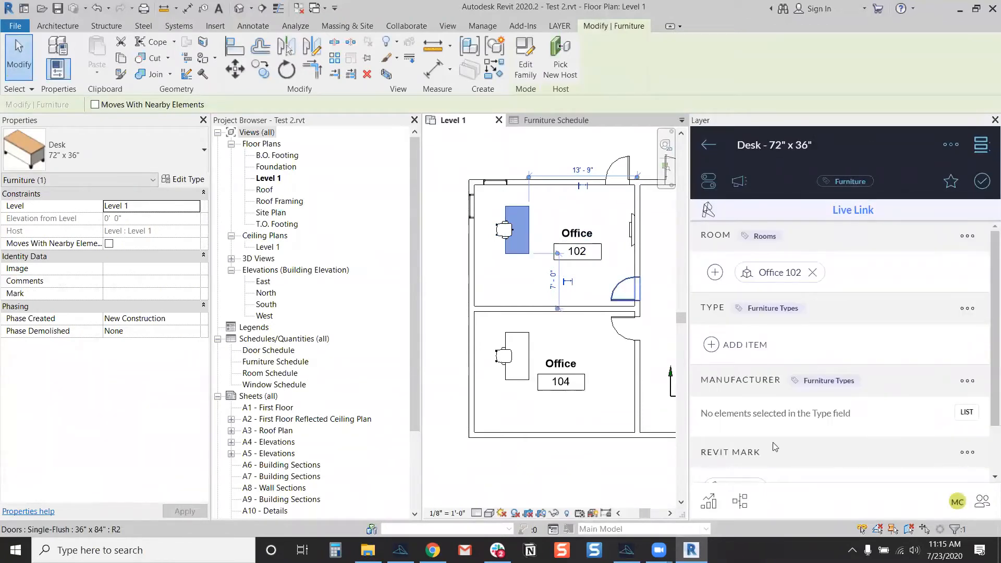
pyautogui.click(630, 549)
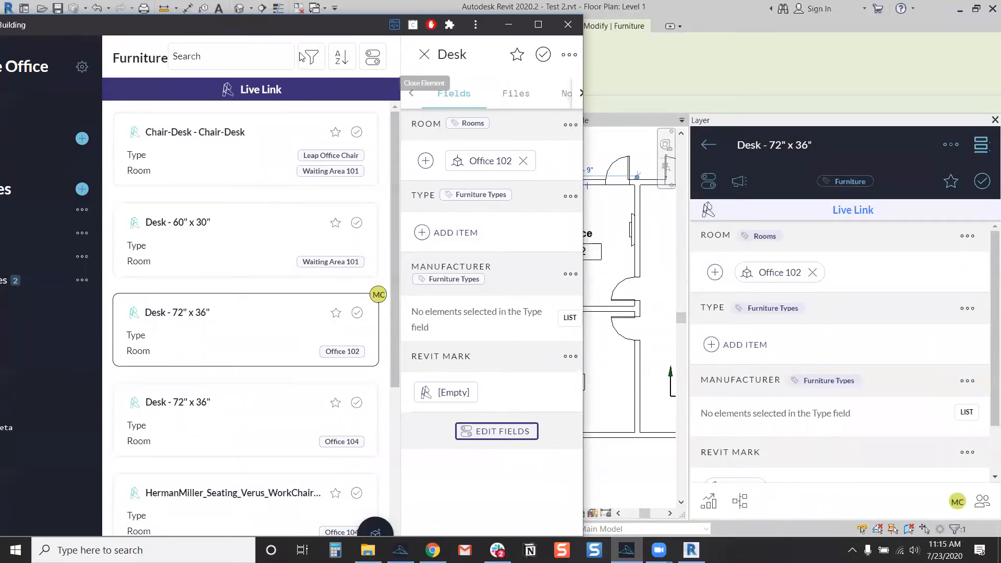
# Maximize the Layer window to view the 72" x 36" desk's Live Link record, and switch back to Revit.
pyautogui.moveTo(295, 24); pyautogui.dragTo(424, 0)
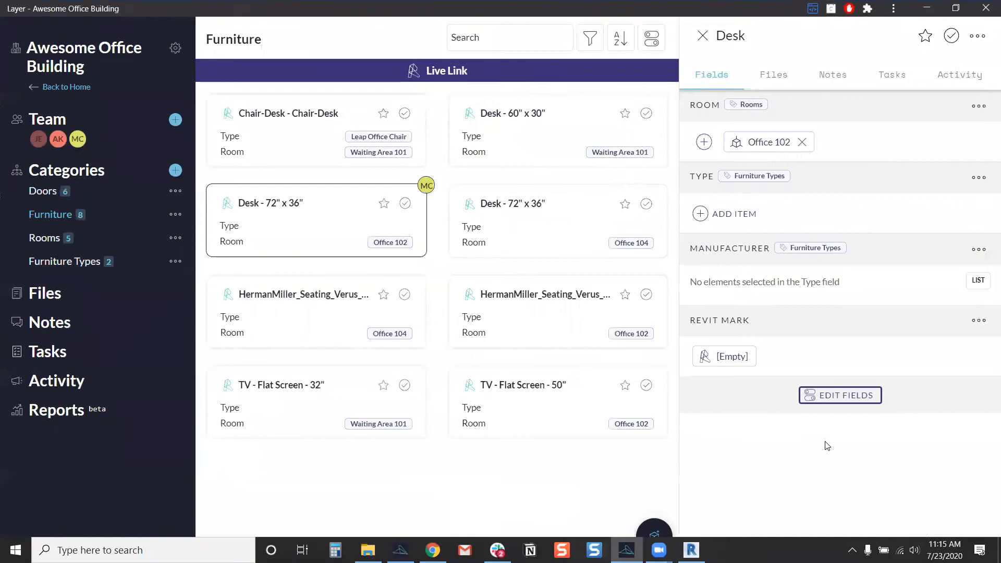
pyautogui.click(451, 77)
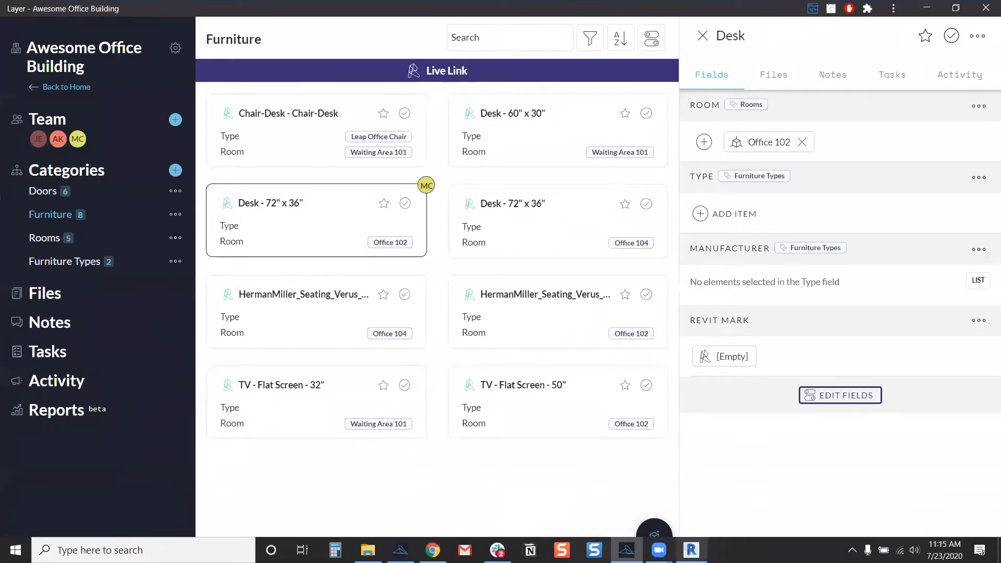
pyautogui.click(691, 550)
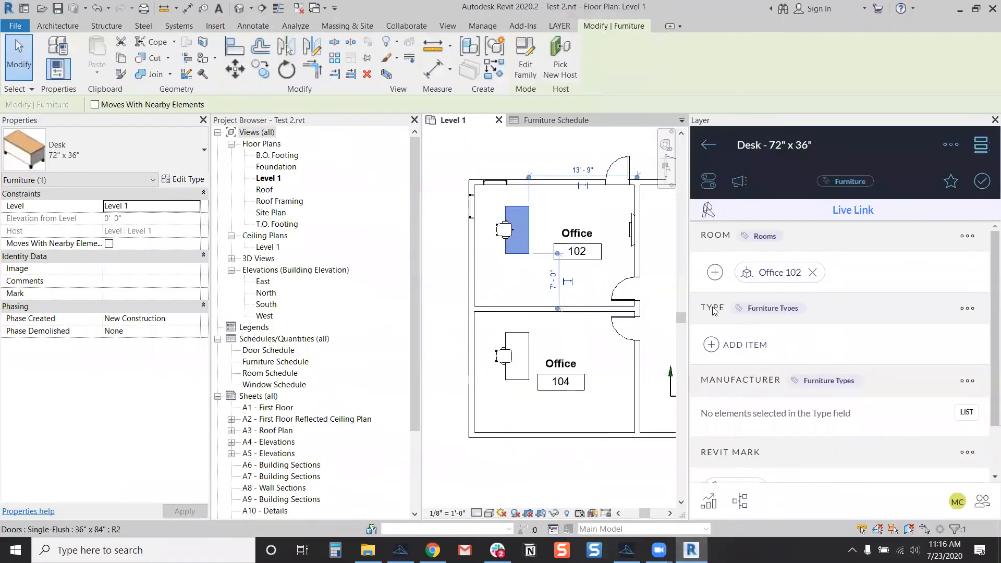
# Deselect the desk in the Level 1 plan, use the Live Link command from the Layer tools, and return to the Layer window.
pyautogui.scroll(-1, 713, 311)
pyautogui.scroll(1, 713, 311)
pyautogui.moveTo(575, 457); pyautogui.dragTo(538, 458)
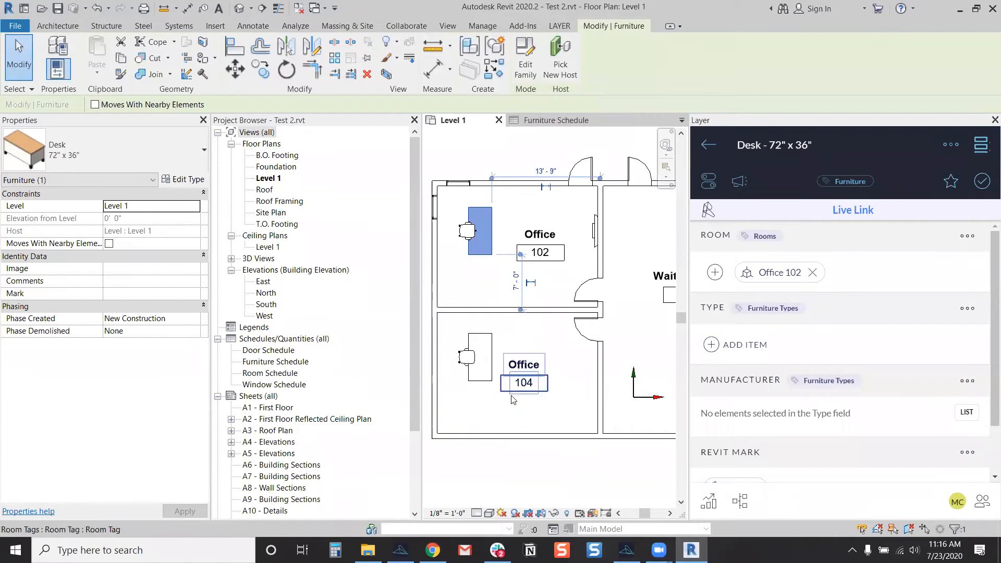
pyautogui.click(559, 26)
pyautogui.press('Escape')
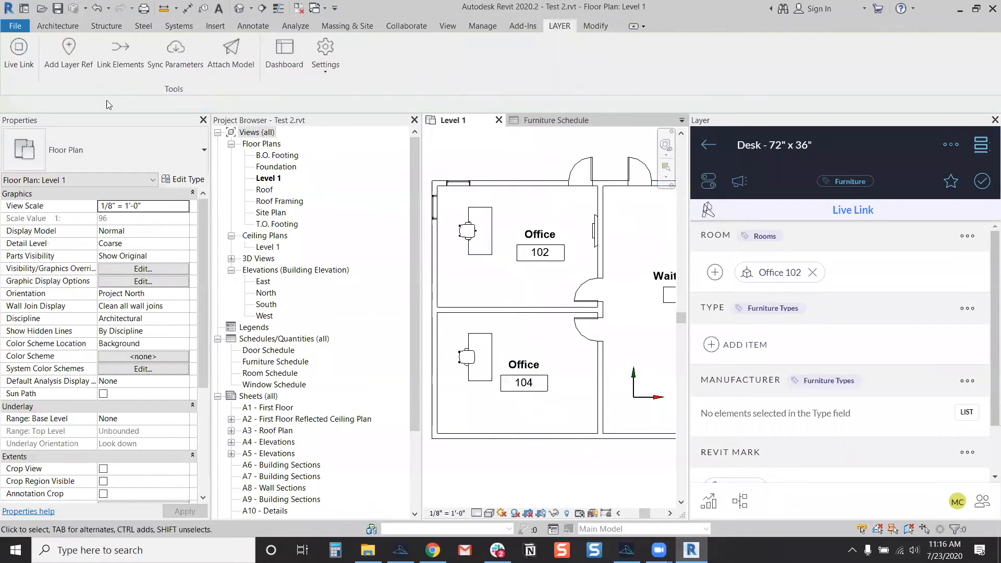
pyautogui.click(25, 62)
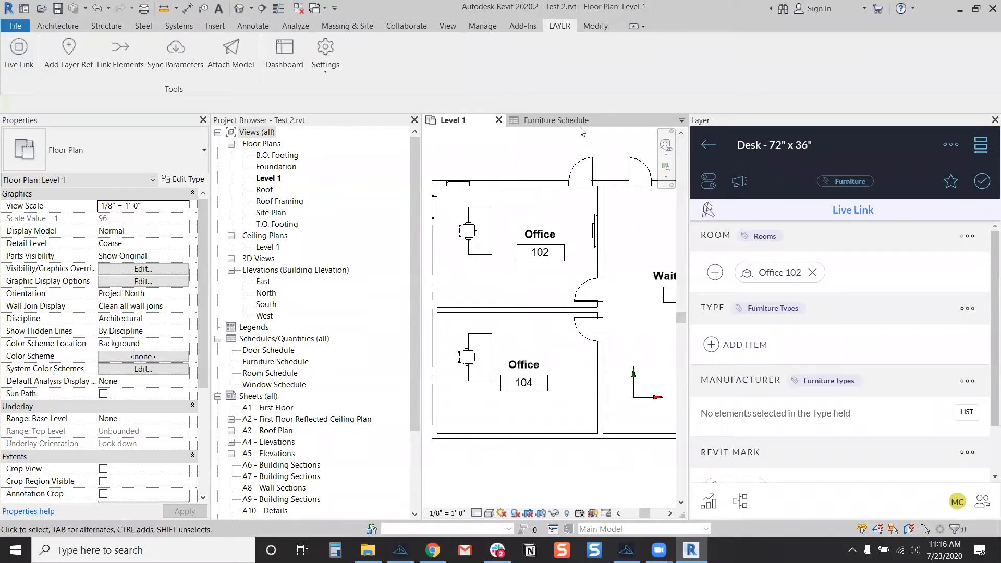
pyautogui.click(959, 11)
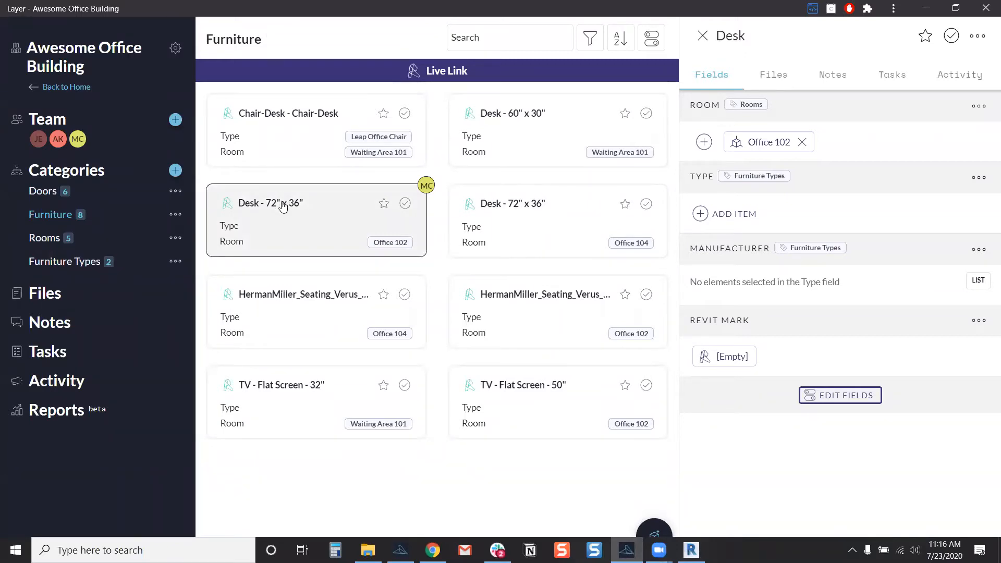
# Switch to Revit, select the Chair-Desk in Waiting Area 101, clear the selection and view its linked record in the Layer window.
pyautogui.click(691, 549)
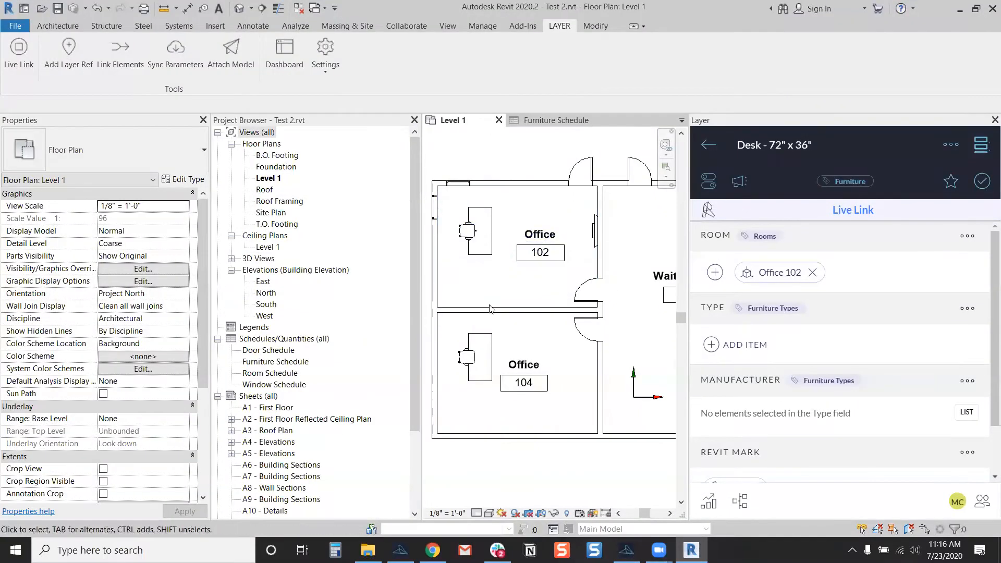
pyautogui.moveTo(491, 314); pyautogui.dragTo(390, 319)
pyautogui.moveTo(611, 339); pyautogui.dragTo(525, 344)
pyautogui.click(582, 317)
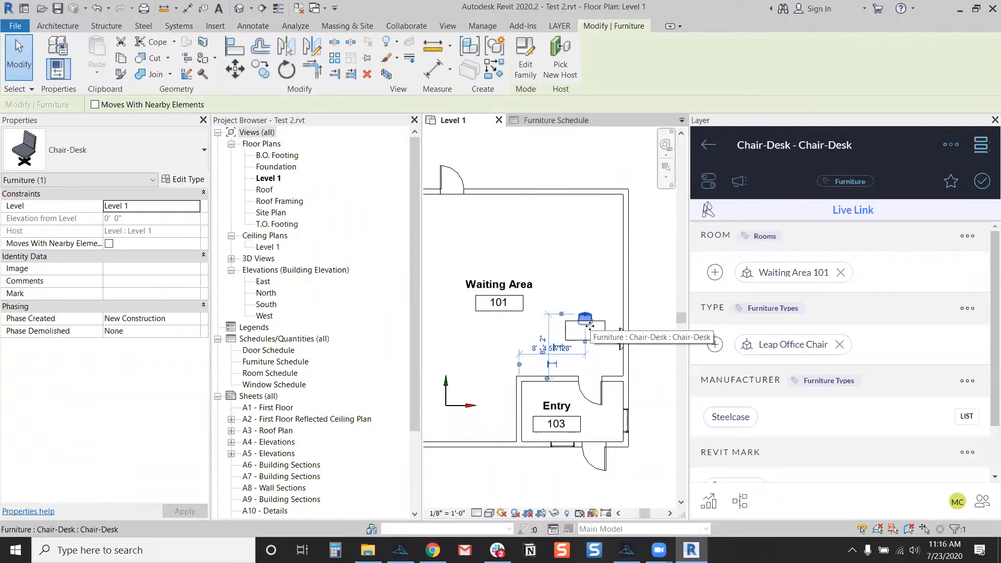
pyautogui.press('Escape')
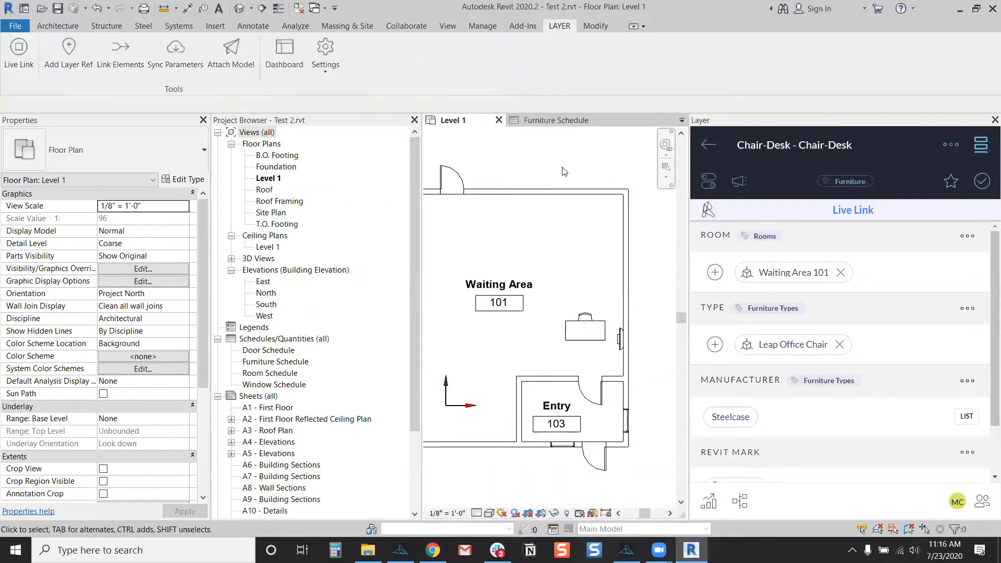
pyautogui.click(960, 7)
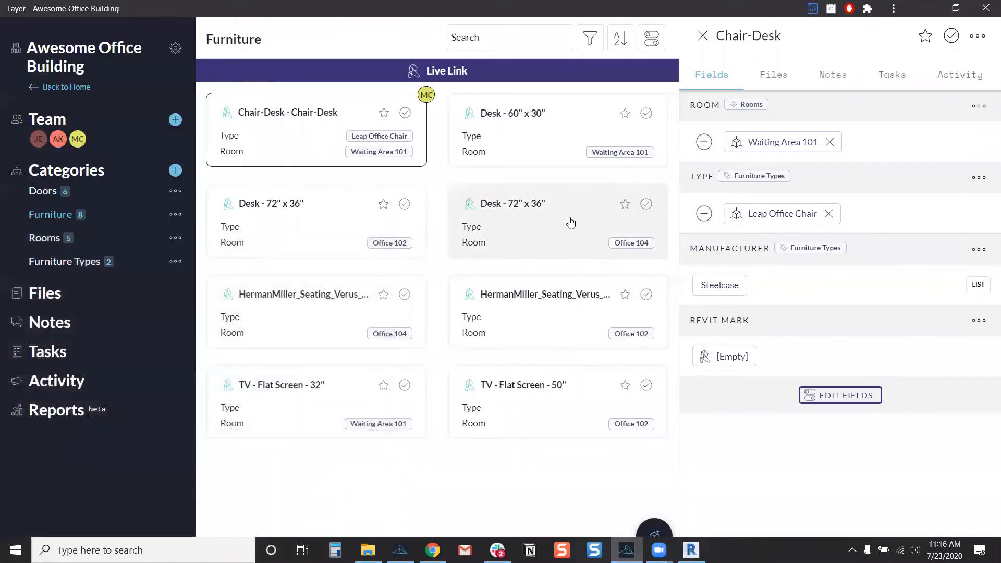
# Open the Leap Office Chair in the Furniture Types category and re-enter its manufacturer as Steelcase.
pyautogui.click(49, 267)
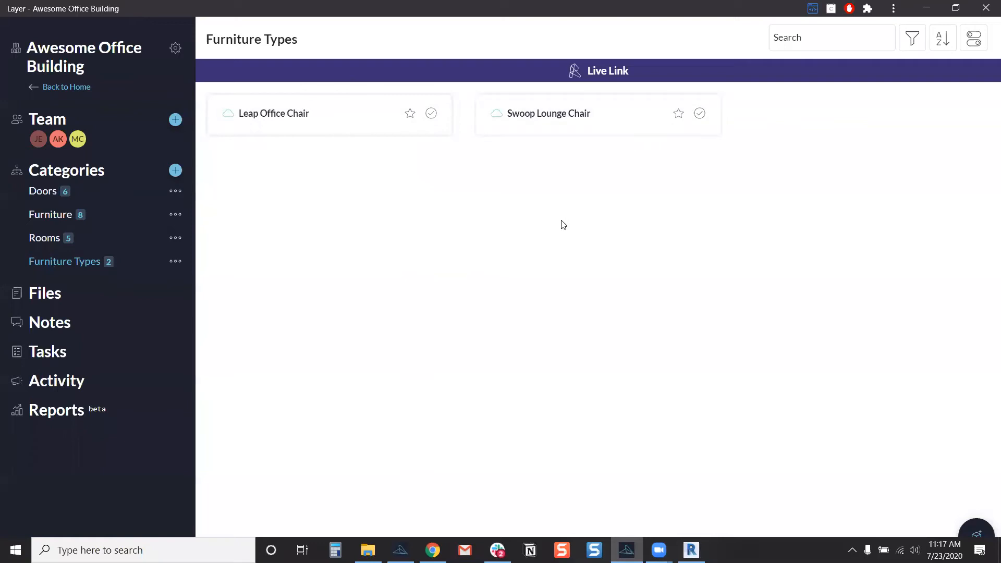
pyautogui.click(262, 115)
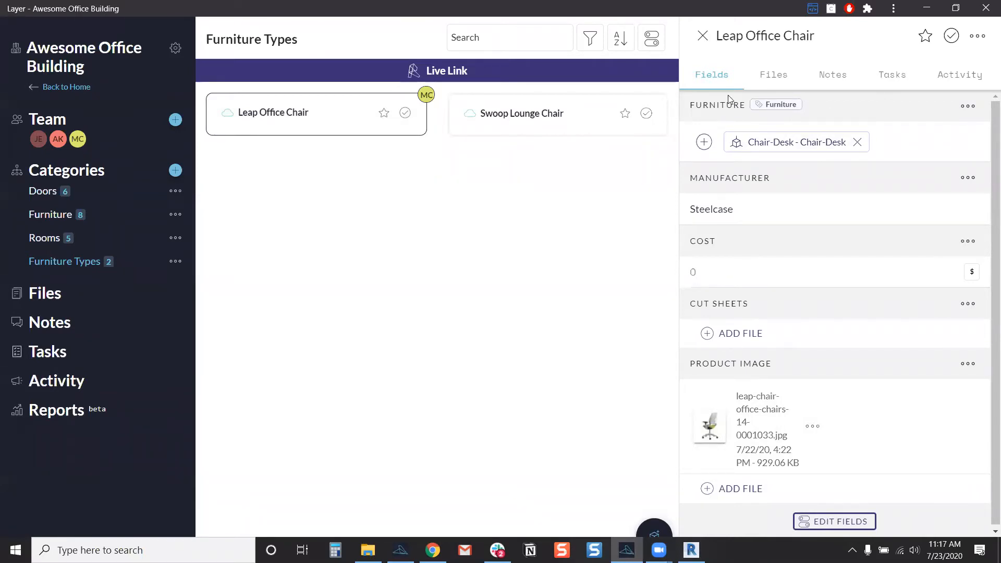
pyautogui.click(715, 209)
pyautogui.click(758, 217)
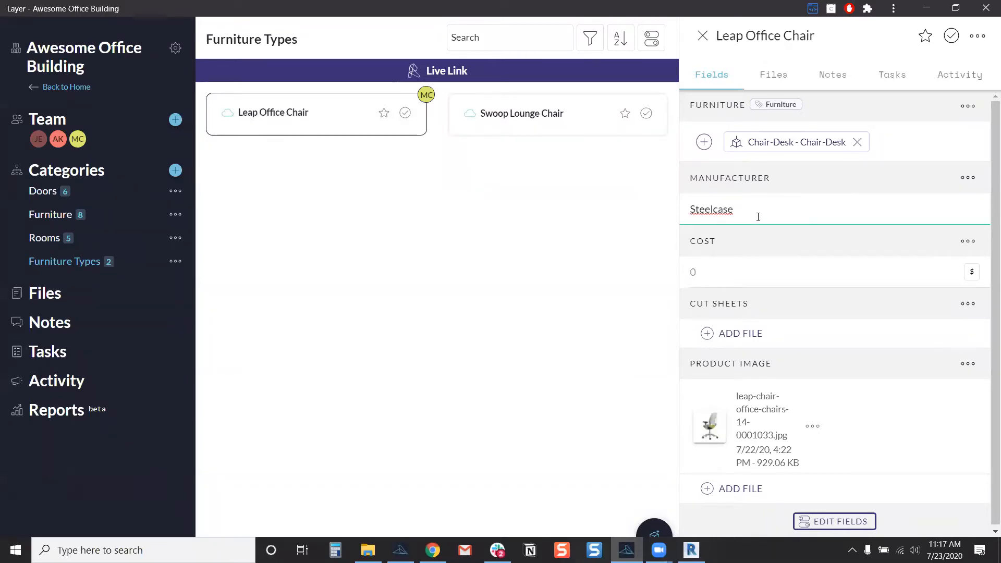
pyautogui.press('BackSpace')
pyautogui.press('BackSpace')
pyautogui.write('se')
# Set the Leap Office Chair's cost to $5 and view the number format options for the field.
pyautogui.click(784, 273)
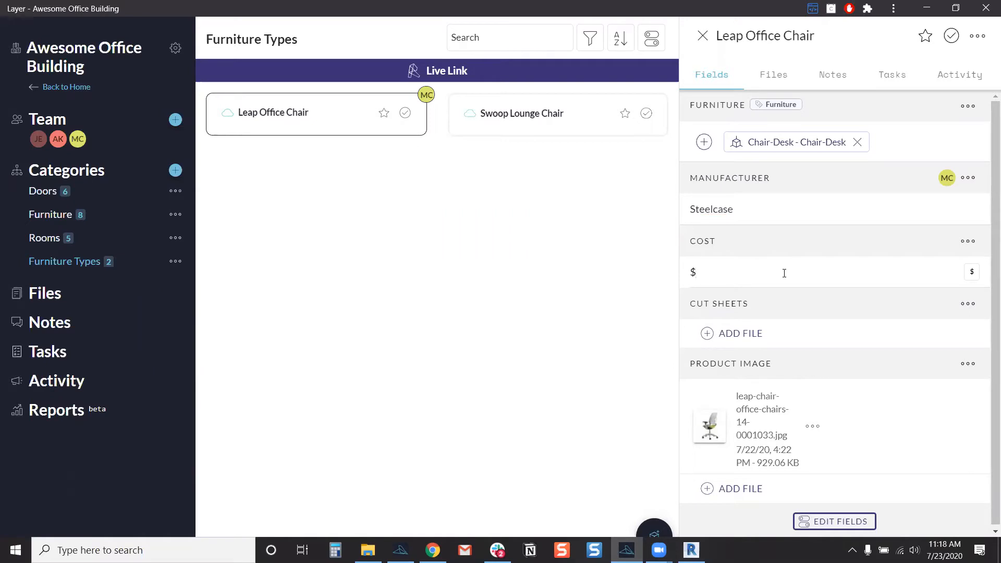
pyautogui.write('5')
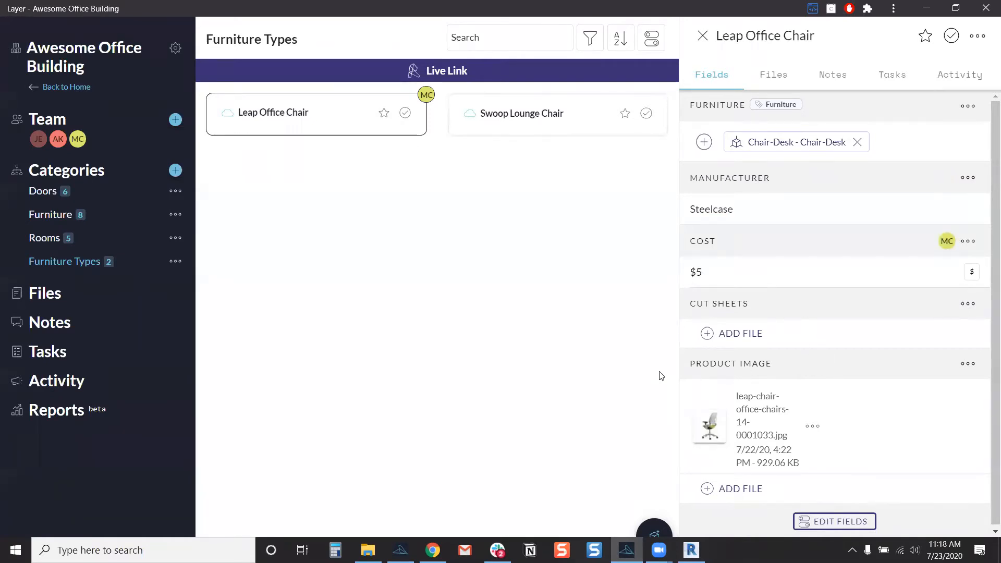
pyautogui.click(971, 271)
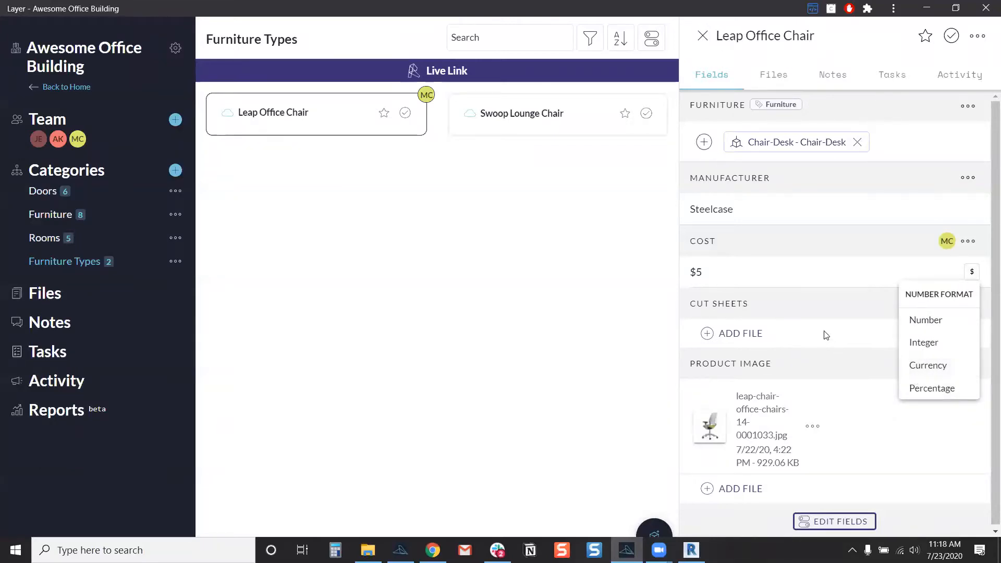
pyautogui.click(820, 306)
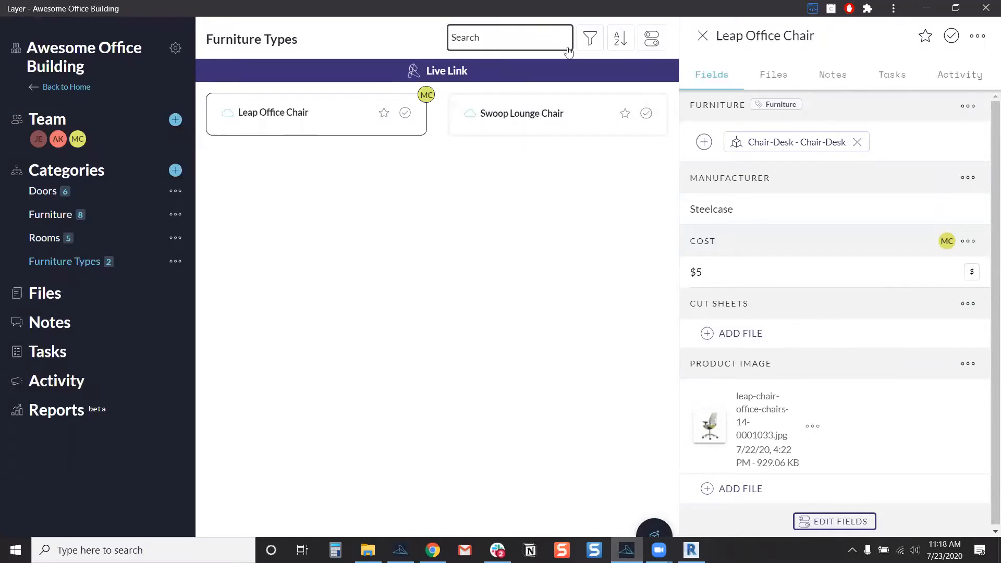
# Add Seating-Leap-Seat.pdf from the Sample Docs for Layer folder in Documents to the Leap Office Chair's Cut Sheets field.
pyautogui.click(740, 336)
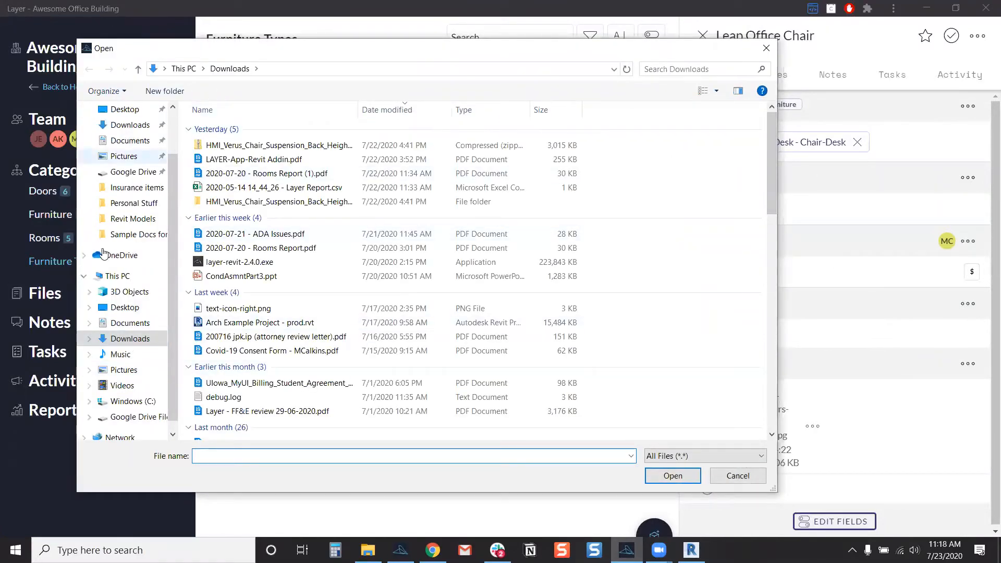
pyautogui.click(125, 326)
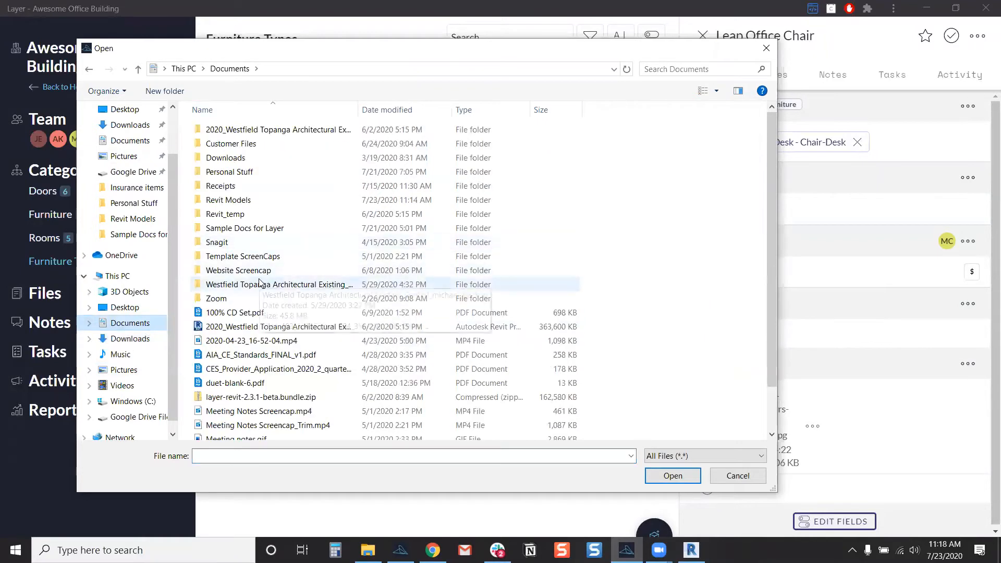
pyautogui.doubleClick(245, 229)
pyautogui.scroll(-3, 315, 372)
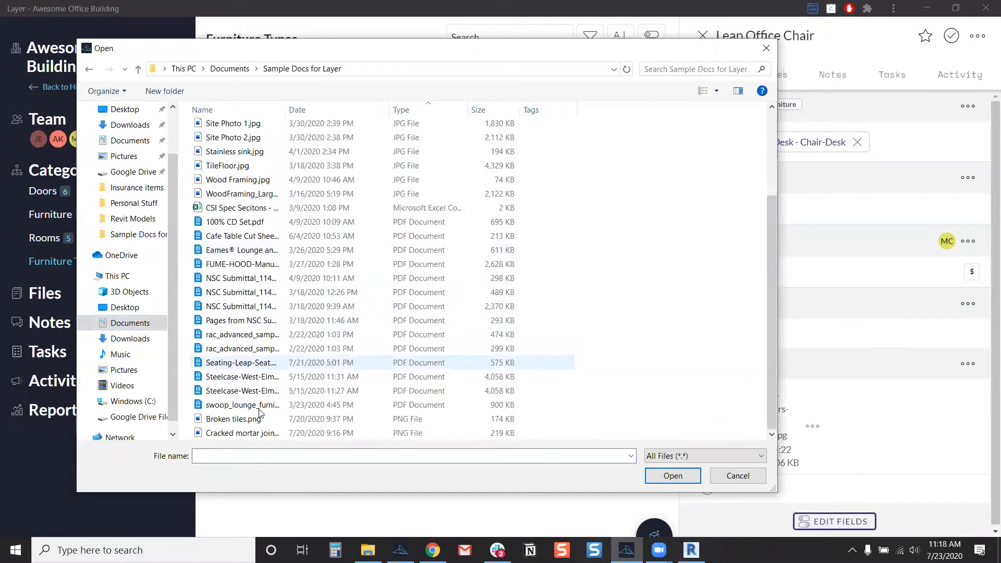
pyautogui.click(257, 365)
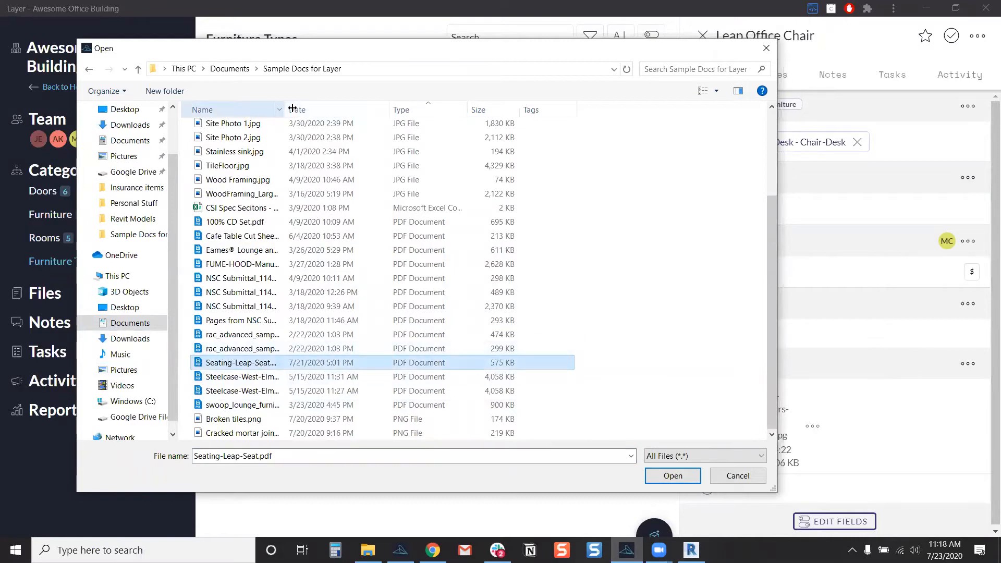
pyautogui.moveTo(286, 112); pyautogui.dragTo(351, 112)
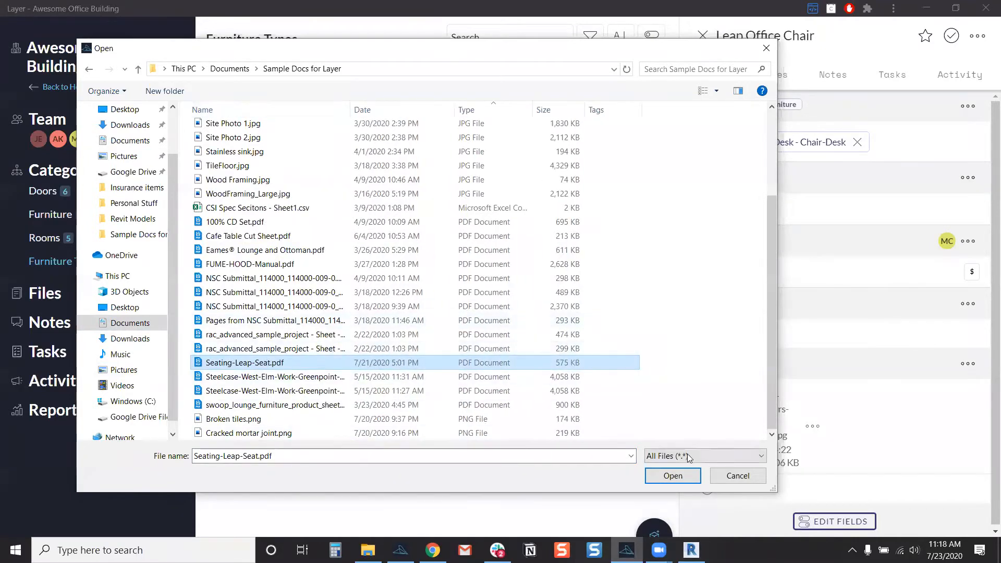
pyautogui.click(673, 475)
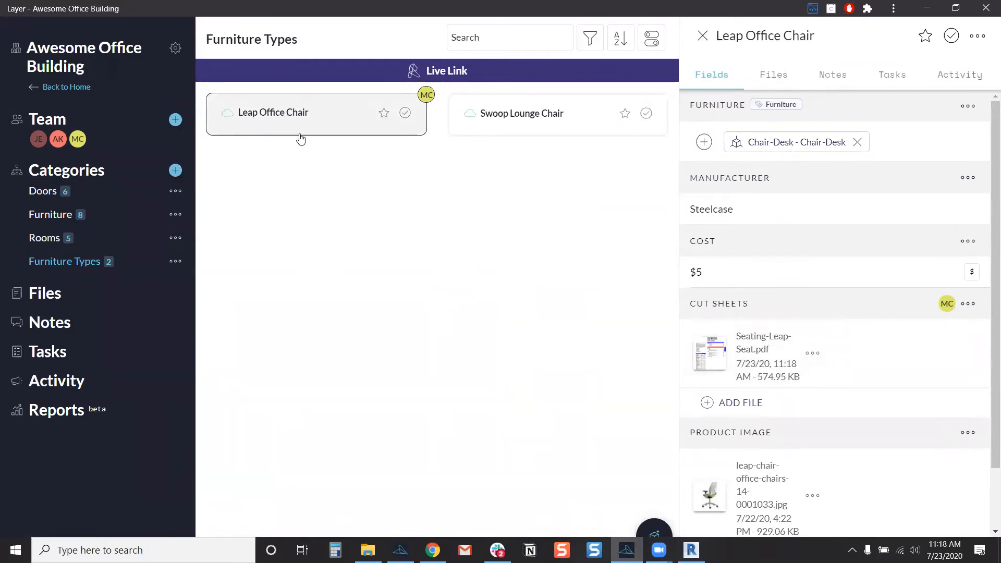
# View the Swoop Lounge Chair's fields, and review the Leap Office Chair's manufacturer, cost, cut sheet and product image.
pyautogui.click(506, 118)
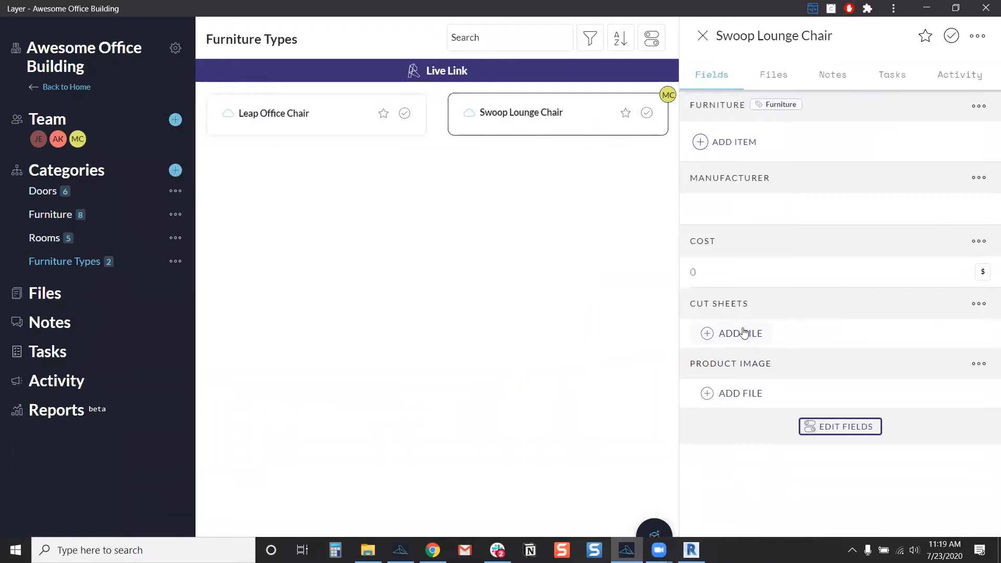
pyautogui.click(353, 132)
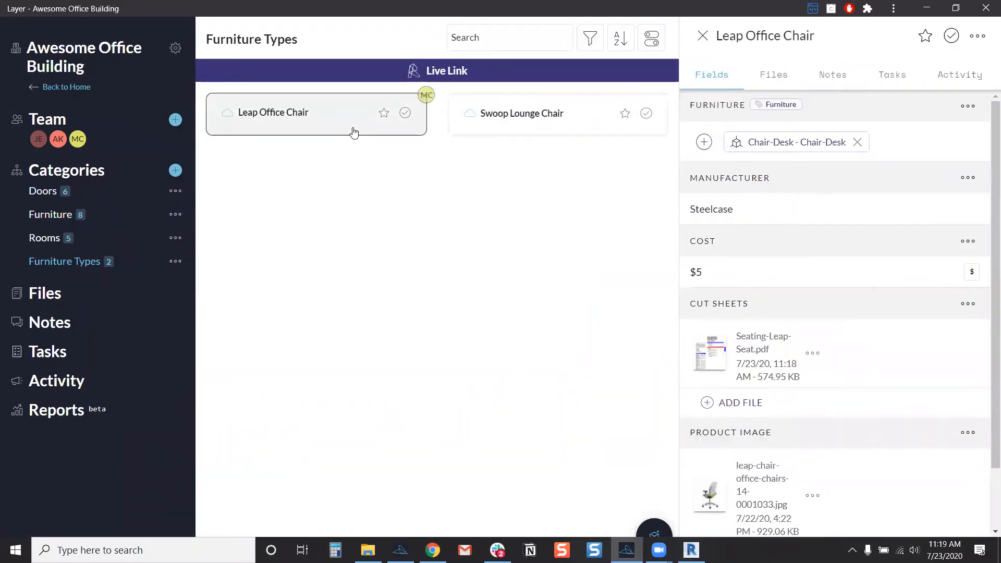
pyautogui.scroll(-2, 834, 354)
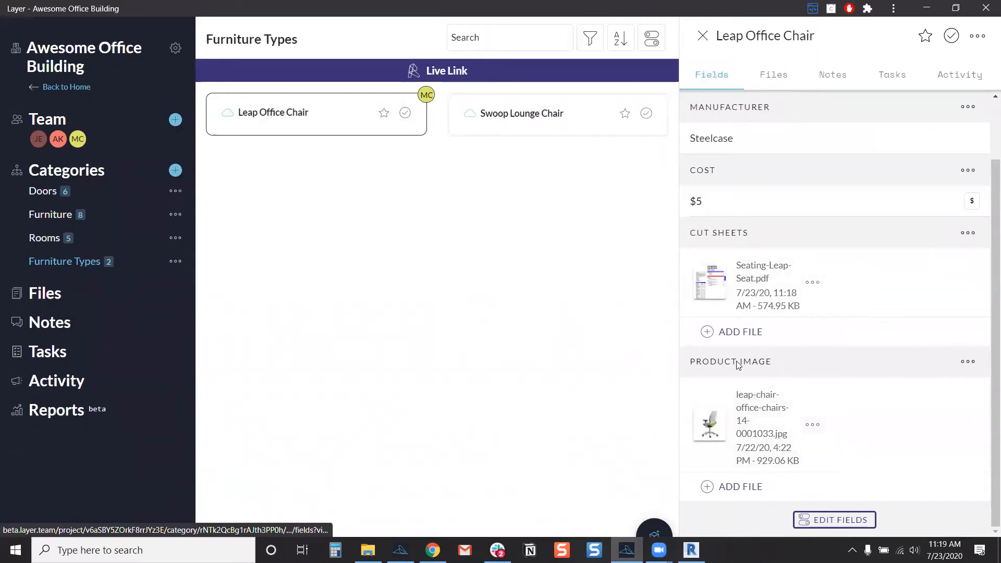
pyautogui.scroll(2, 824, 444)
pyautogui.scroll(-2, 824, 444)
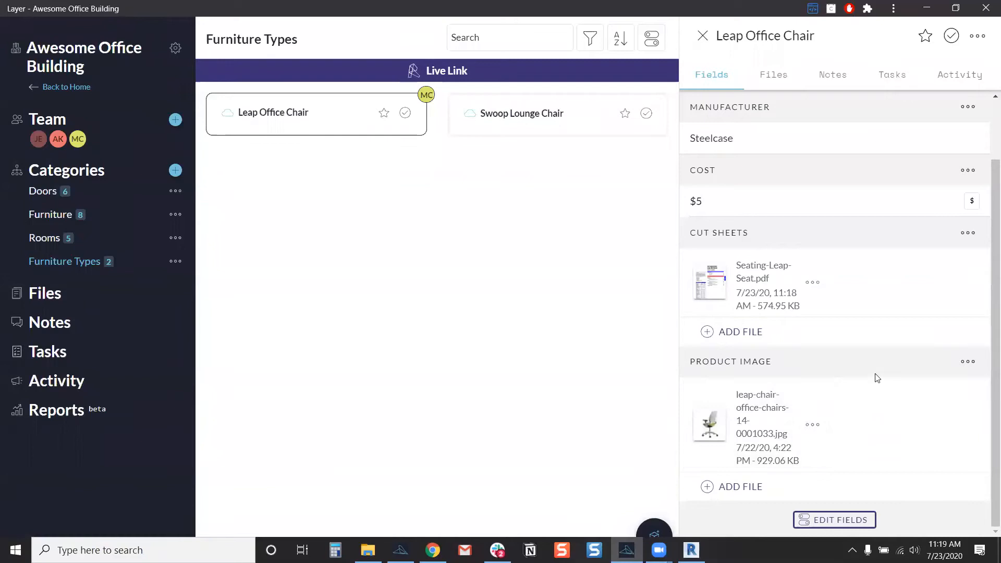
pyautogui.scroll(1, 766, 357)
pyautogui.scroll(-1, 757, 209)
pyautogui.scroll(2, 826, 276)
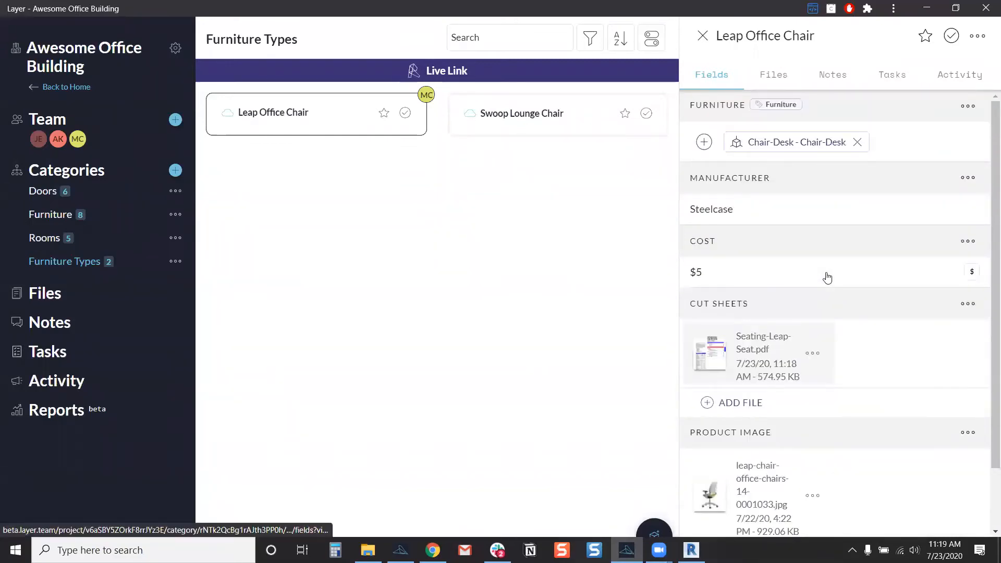
pyautogui.scroll(-2, 830, 276)
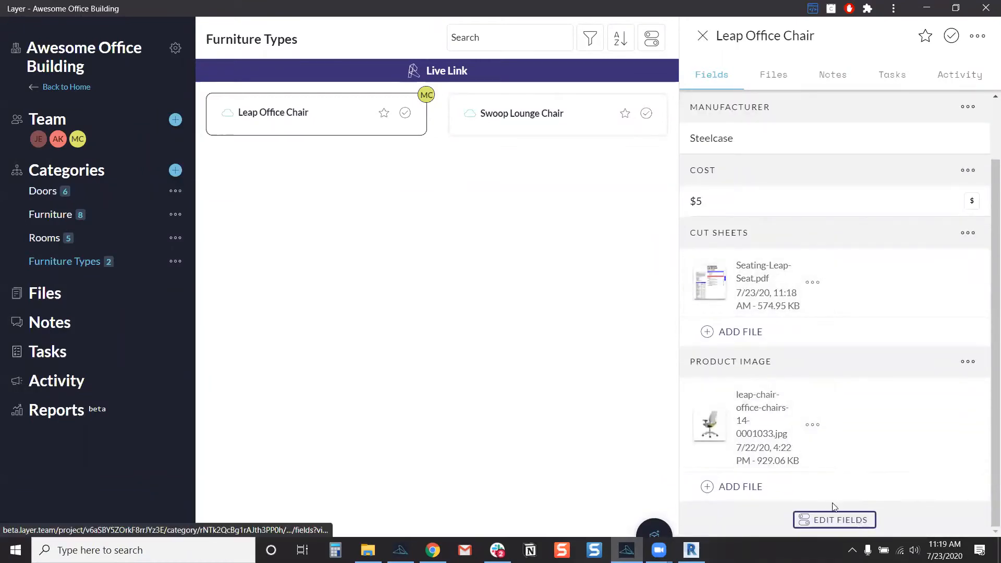
# Open the Furniture Types form for editing, and review the available field types and the Date field's settings.
pyautogui.click(834, 520)
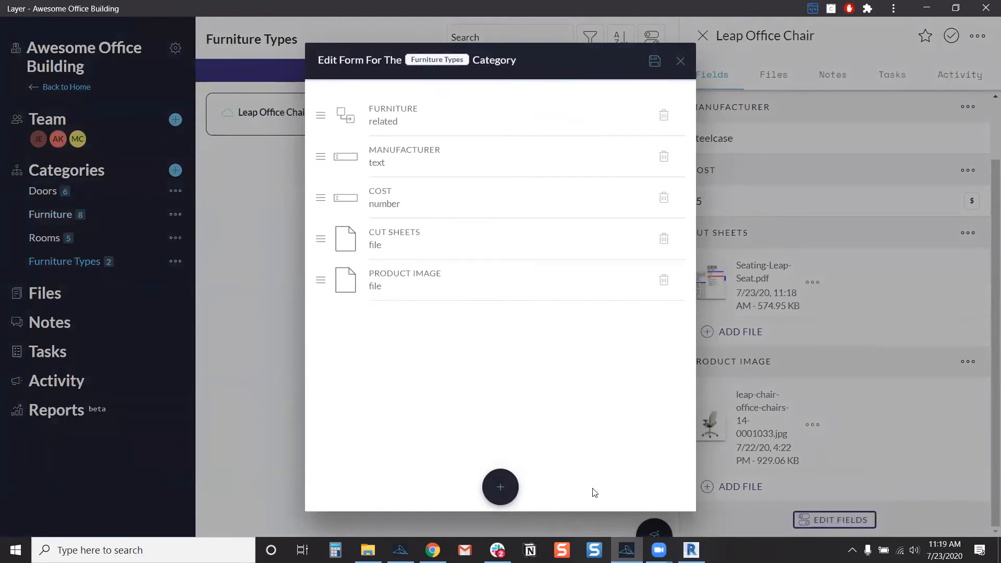
pyautogui.click(499, 489)
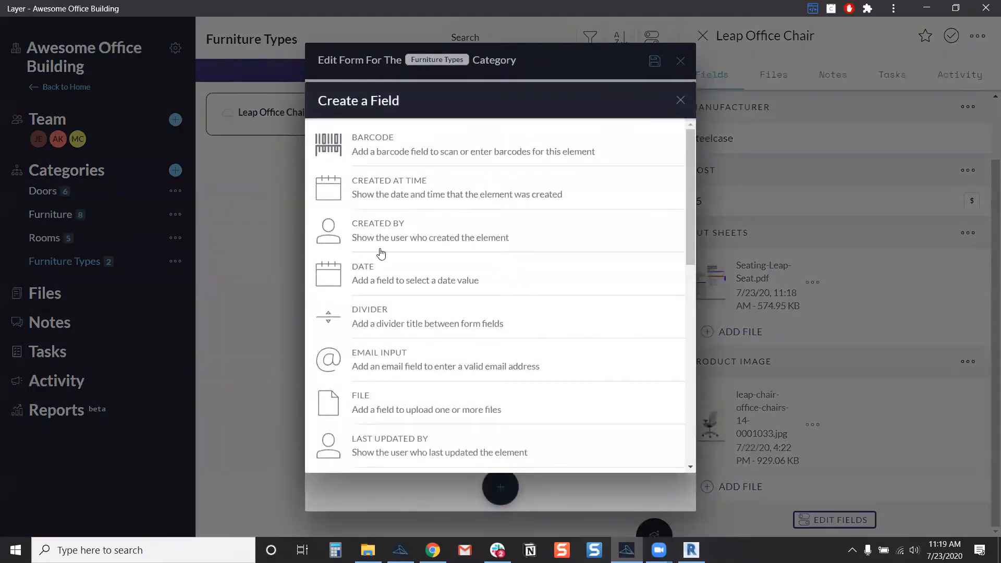
pyautogui.moveTo(693, 157)
pyautogui.mouseDown()
pyautogui.moveTo(693, 345)
pyautogui.moveTo(691, 152)
pyautogui.mouseUp()
pyautogui.scroll(-1, 413, 228)
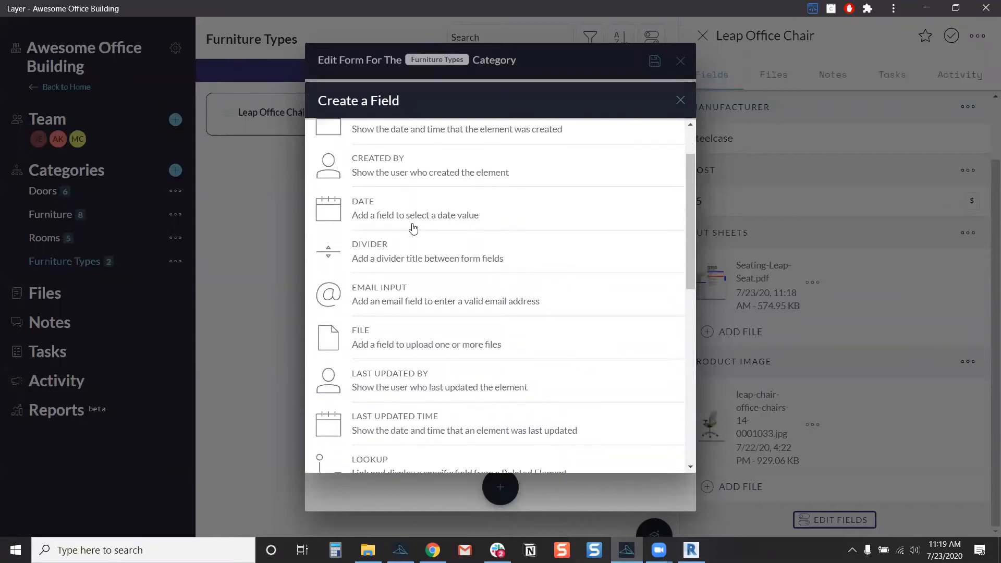
pyautogui.scroll(1, 411, 229)
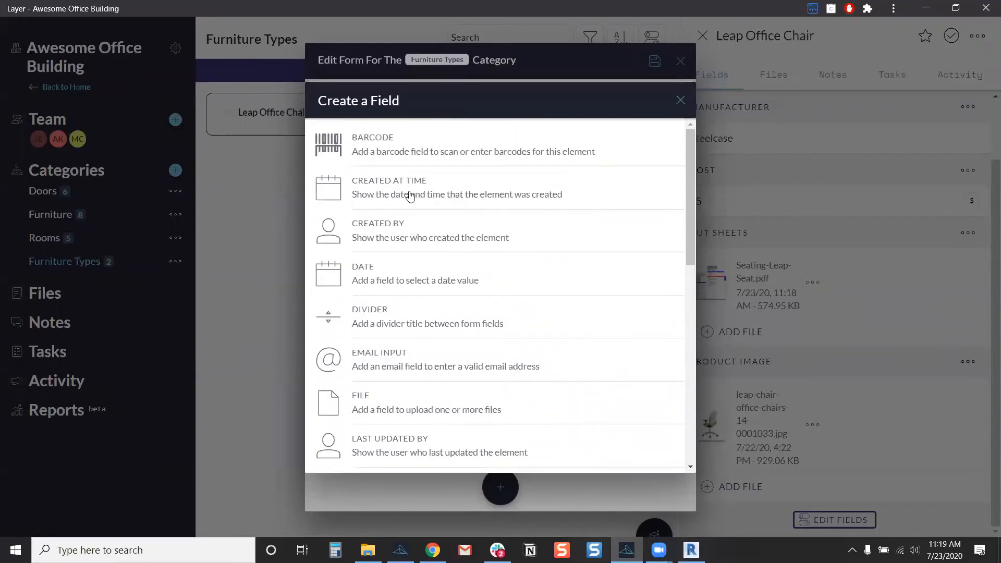
pyautogui.click(398, 280)
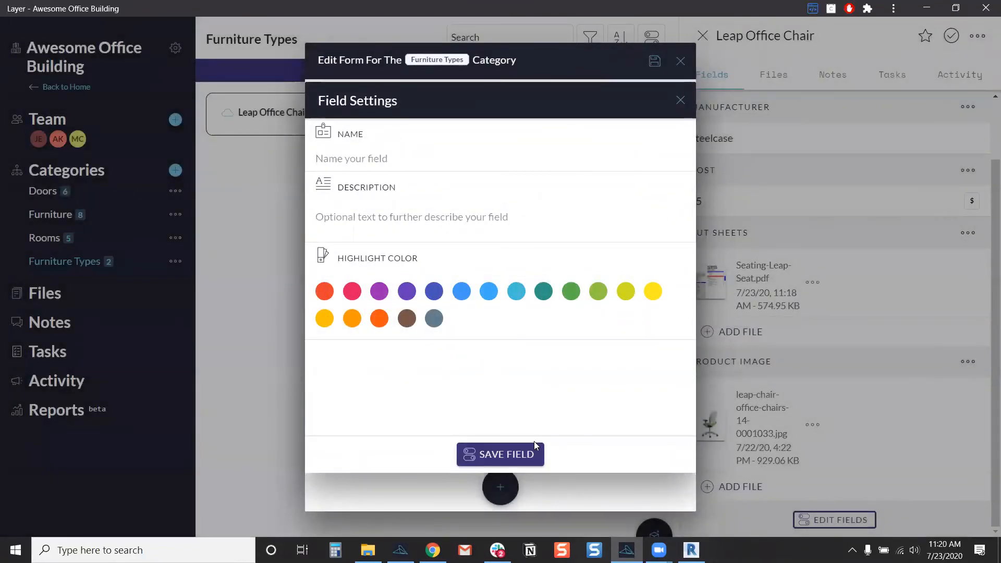
pyautogui.click(672, 101)
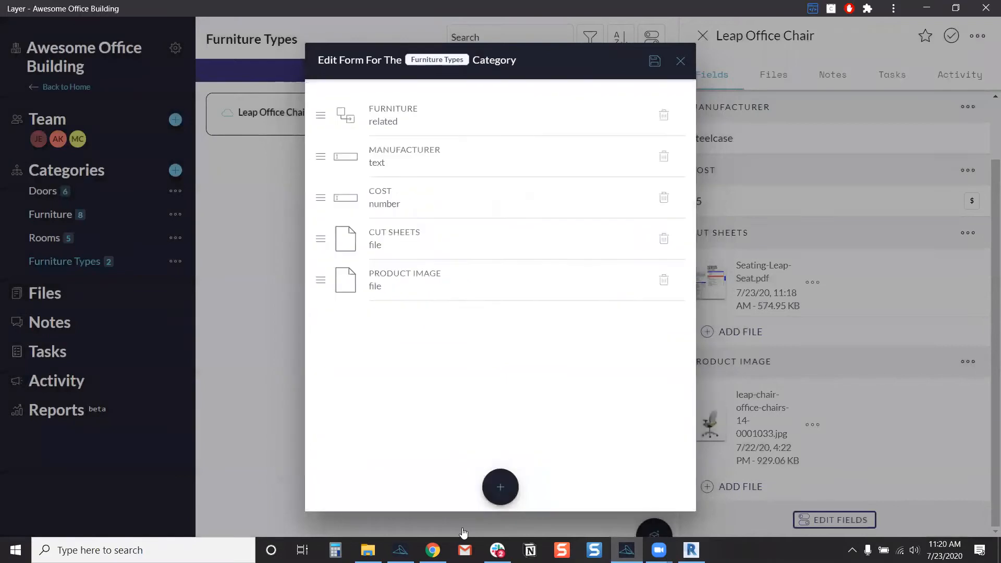
# Create a Select One Input field named Supplier in the Furniture Types form.
pyautogui.click(500, 488)
pyautogui.scroll(-2, 438, 270)
pyautogui.scroll(2, 438, 270)
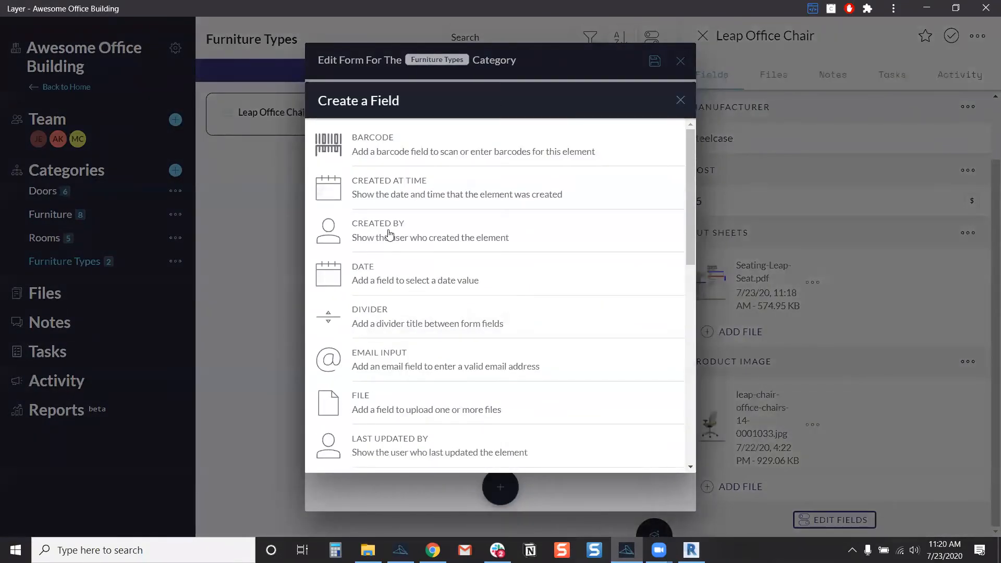
pyautogui.scroll(-3, 412, 300)
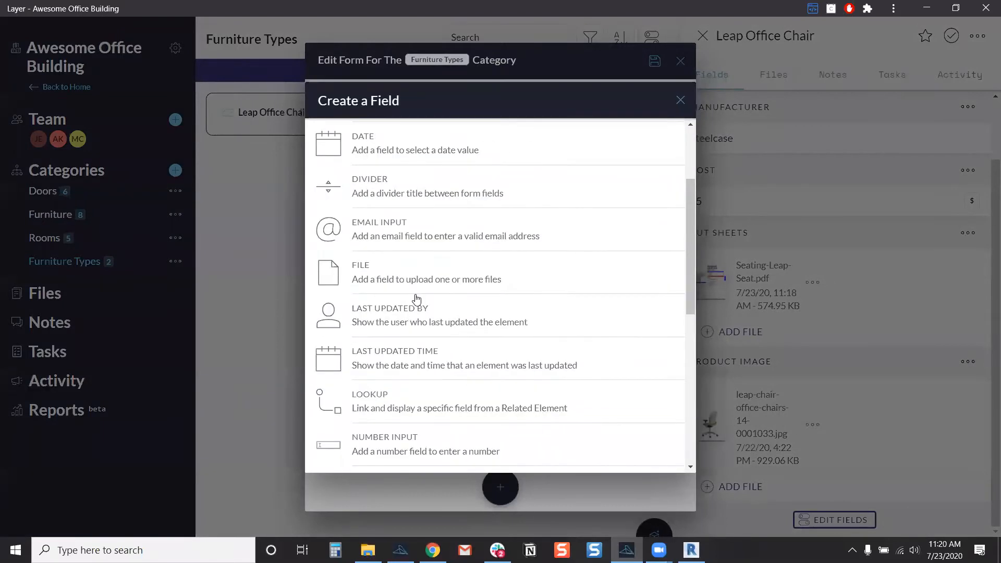
pyautogui.scroll(-6, 414, 323)
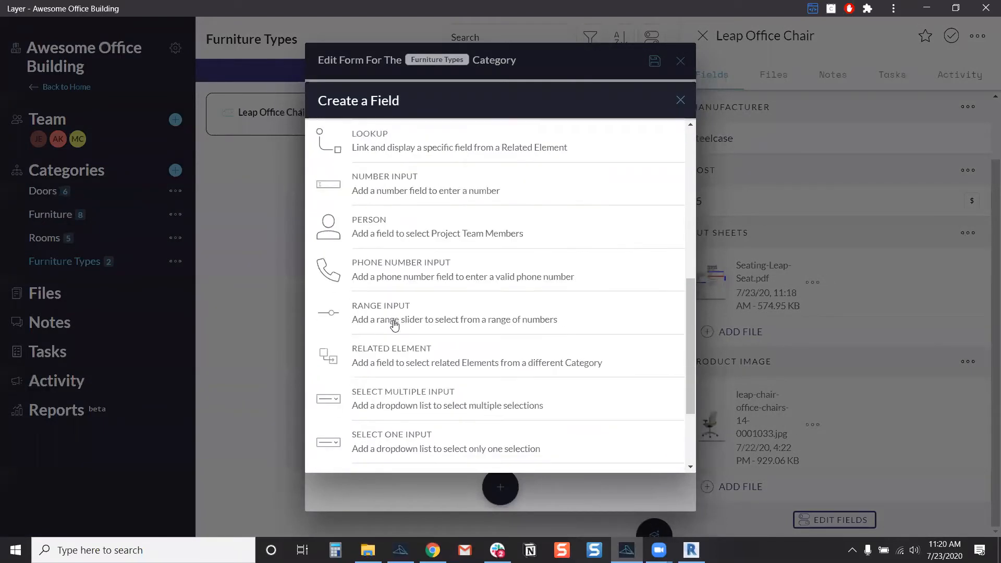
pyautogui.scroll(-3, 388, 195)
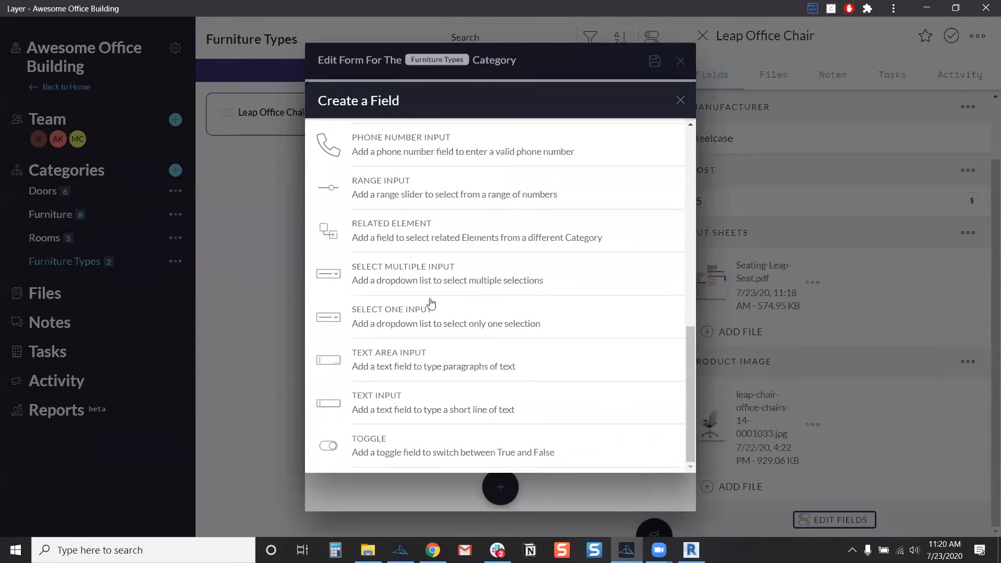
pyautogui.click(407, 323)
pyautogui.click(404, 163)
pyautogui.write('Supplier')
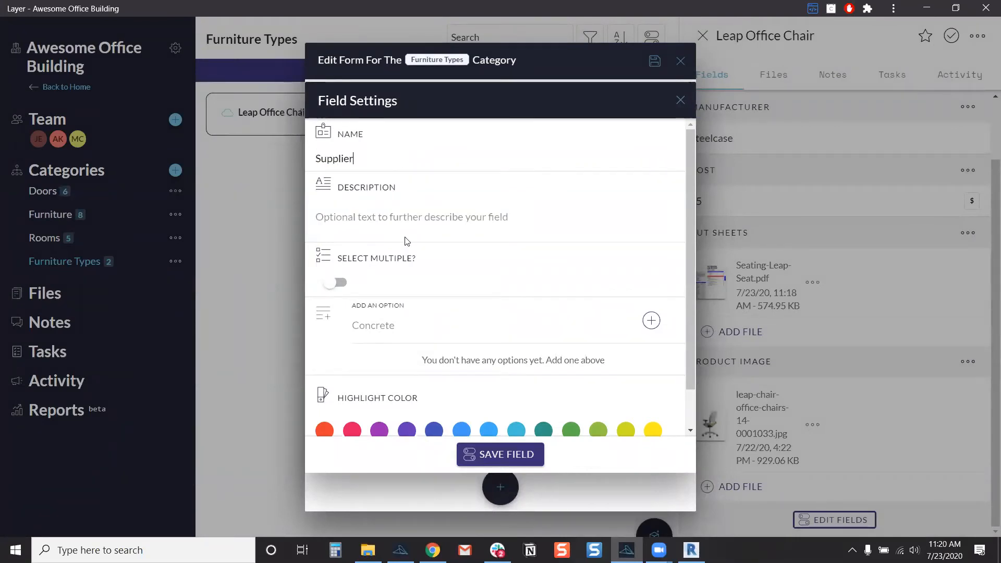
# Give the Supplier field the options ACME Furniture and Furniture Depot, save it, and place it between Manufacturer and Cost in the form.
pyautogui.click(386, 332)
pyautogui.write('AC')
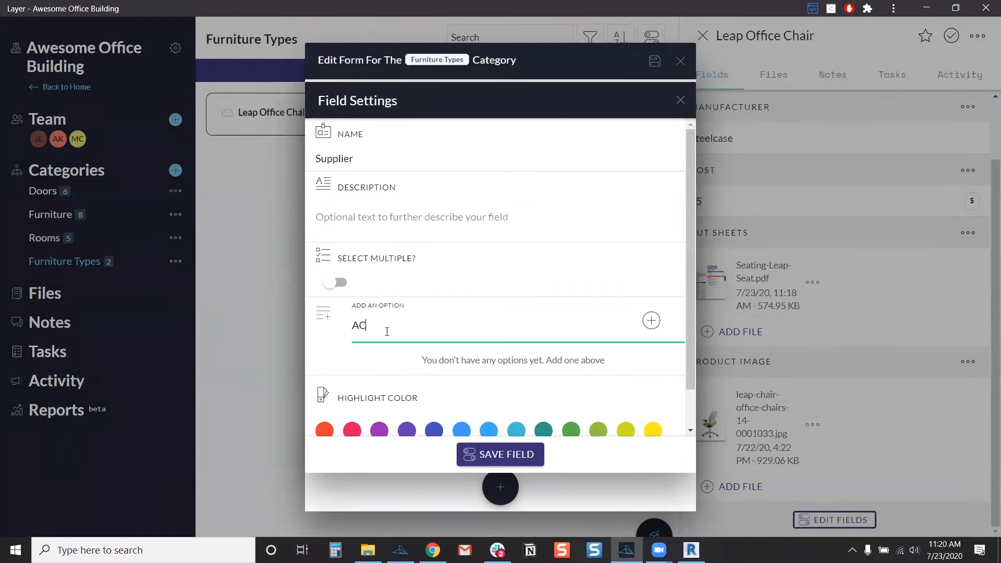
pyautogui.write('ME Eurniture')
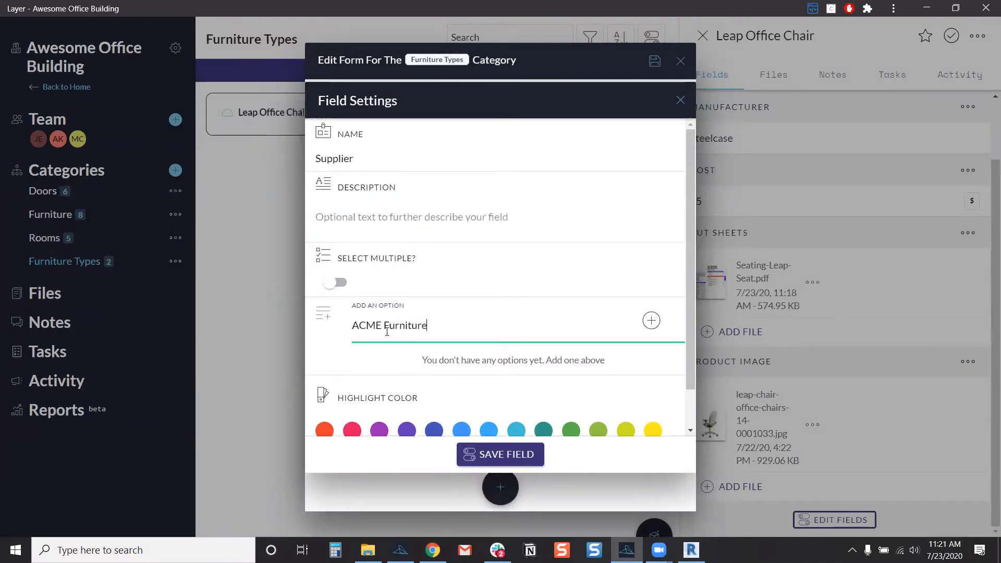
pyautogui.press('Return')
pyautogui.write('Fu')
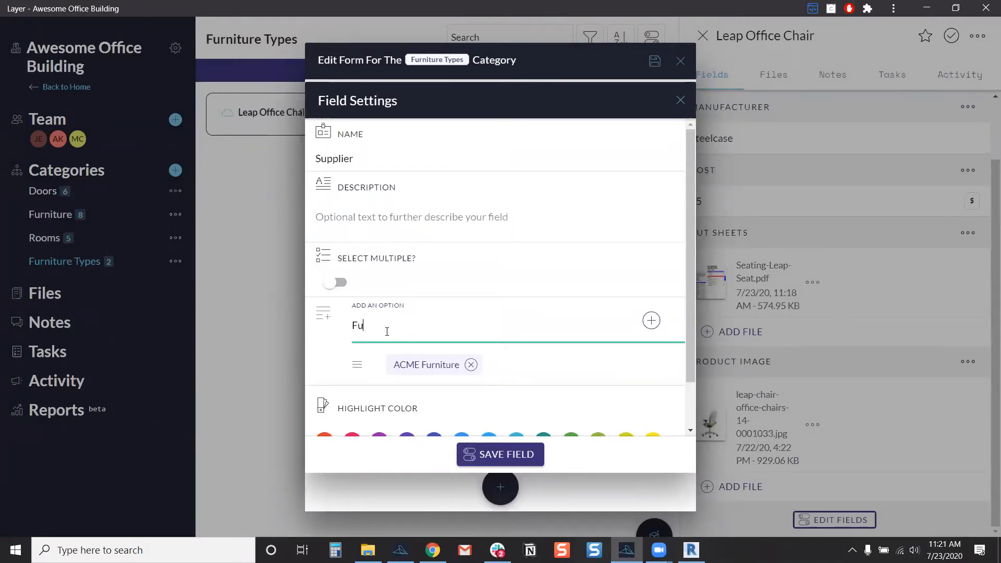
pyautogui.write('rniture Depot')
pyautogui.press('Return')
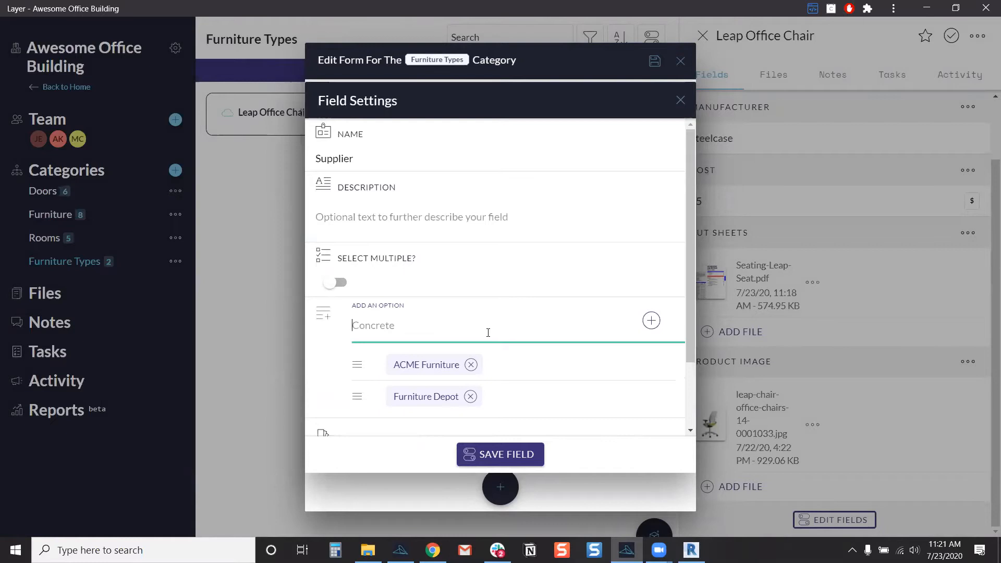
pyautogui.click(534, 453)
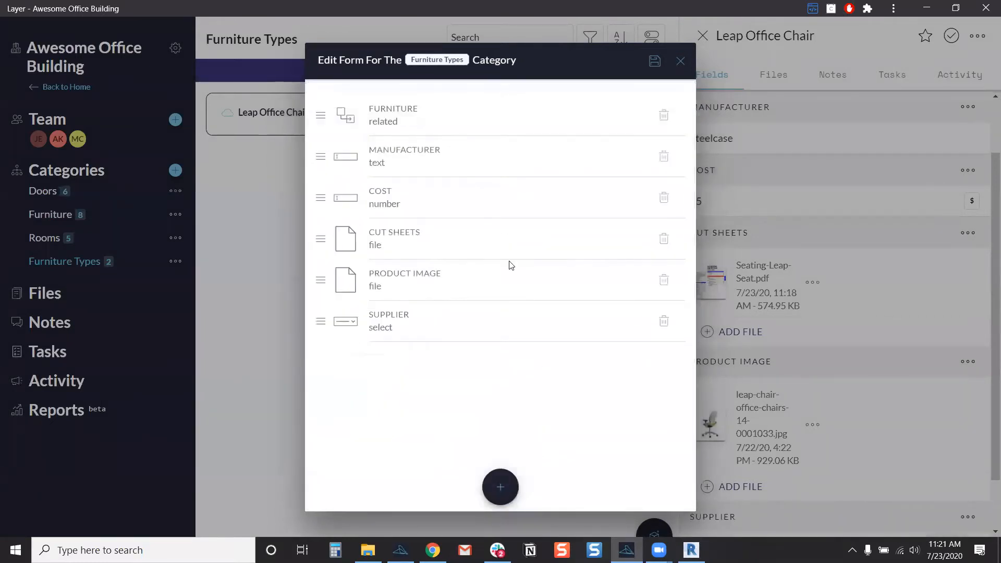
pyautogui.moveTo(321, 322); pyautogui.dragTo(366, 191)
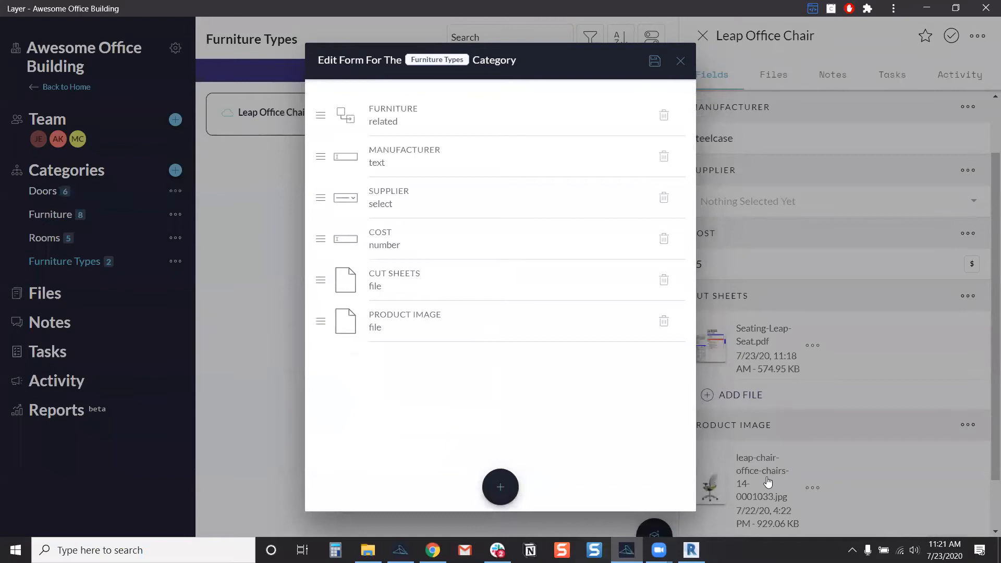
pyautogui.click(265, 431)
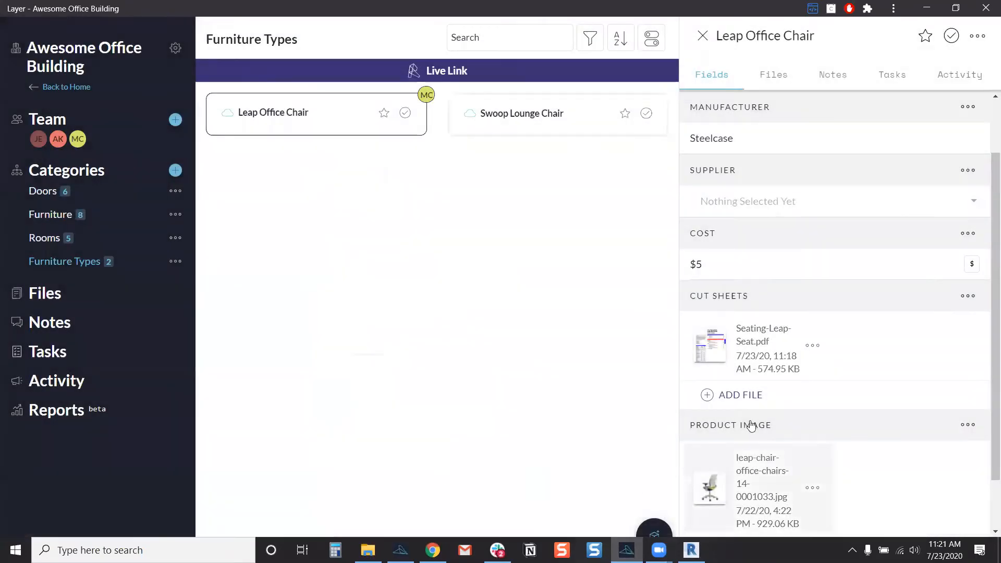
# Set the Leap Office Chair's supplier to Furniture Depot.
pyautogui.click(764, 203)
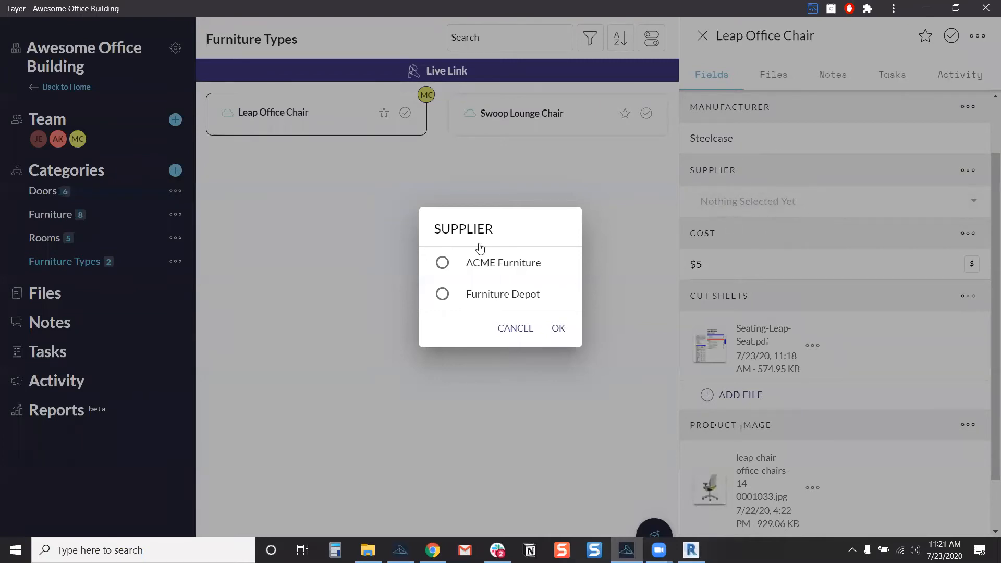
pyautogui.click(476, 300)
pyautogui.click(565, 339)
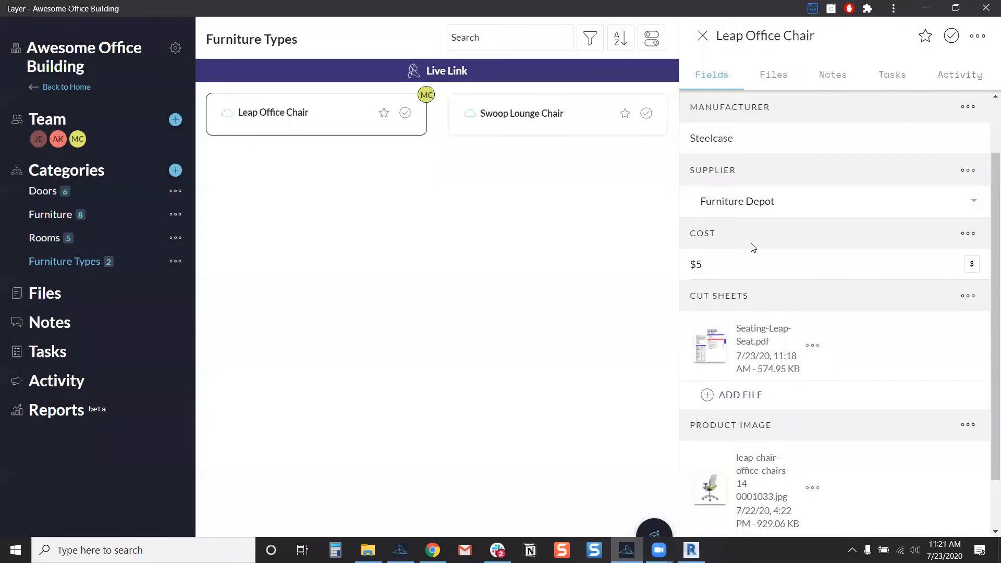
pyautogui.scroll(2, 753, 247)
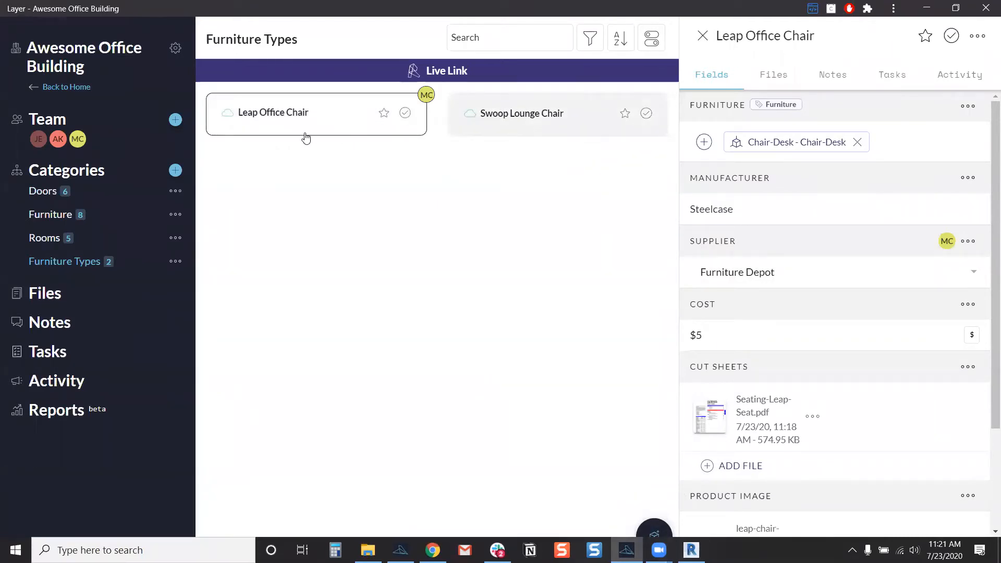
# Switch to full screen, create an element named Executive Desk in the Furniture Types category, and open it.
pyautogui.click(652, 529)
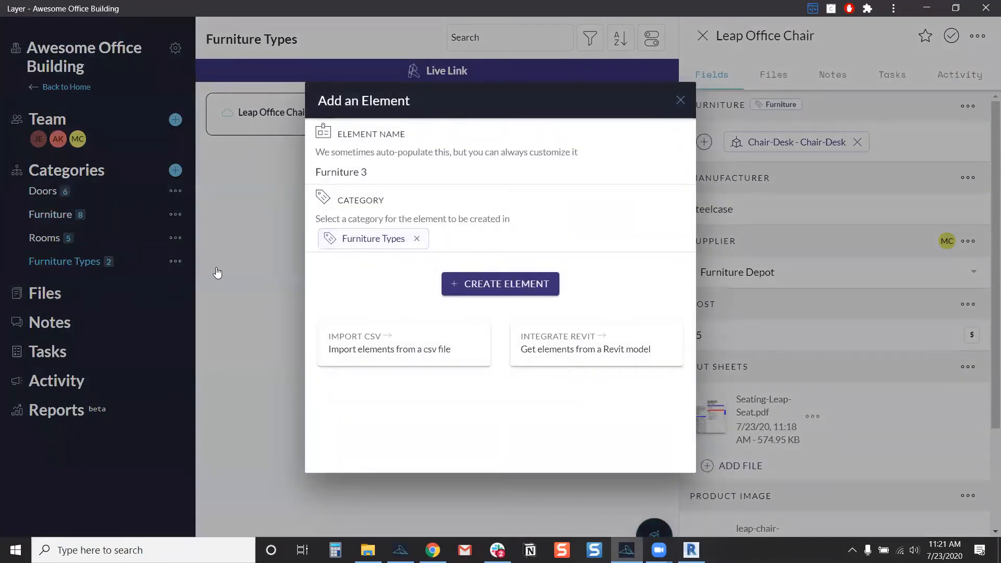
pyautogui.click(221, 271)
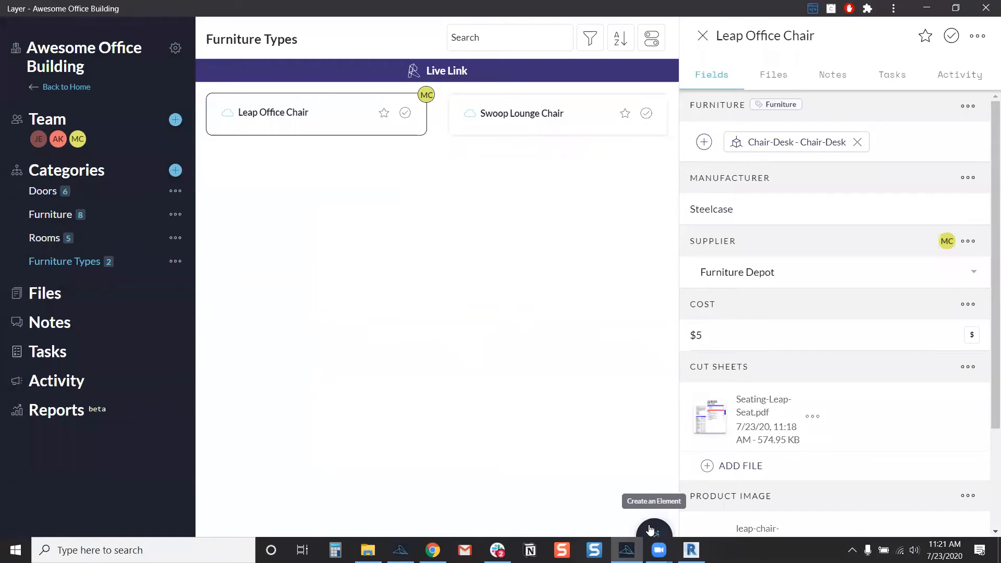
pyautogui.press('F11')
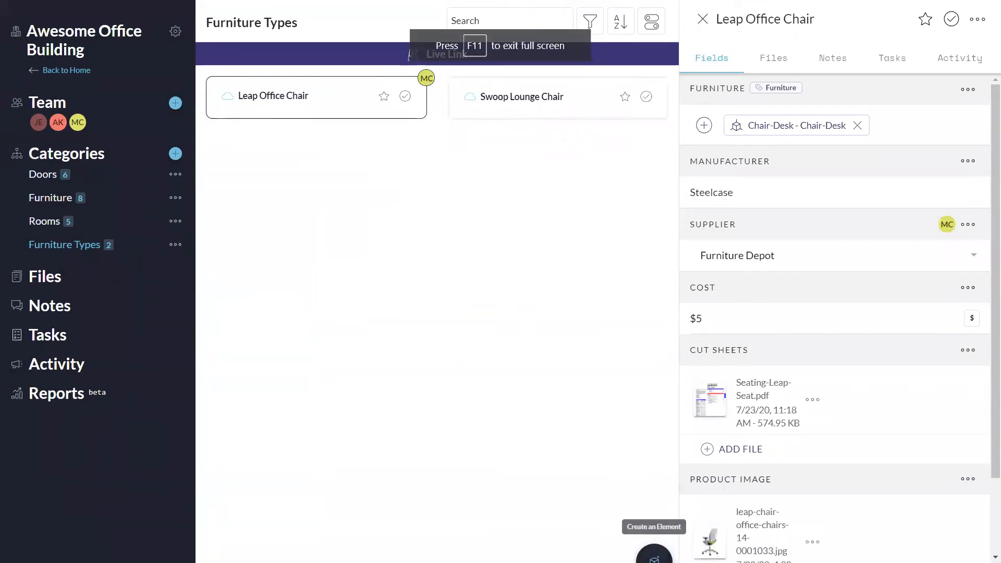
pyautogui.click(653, 555)
pyautogui.doubleClick(400, 184)
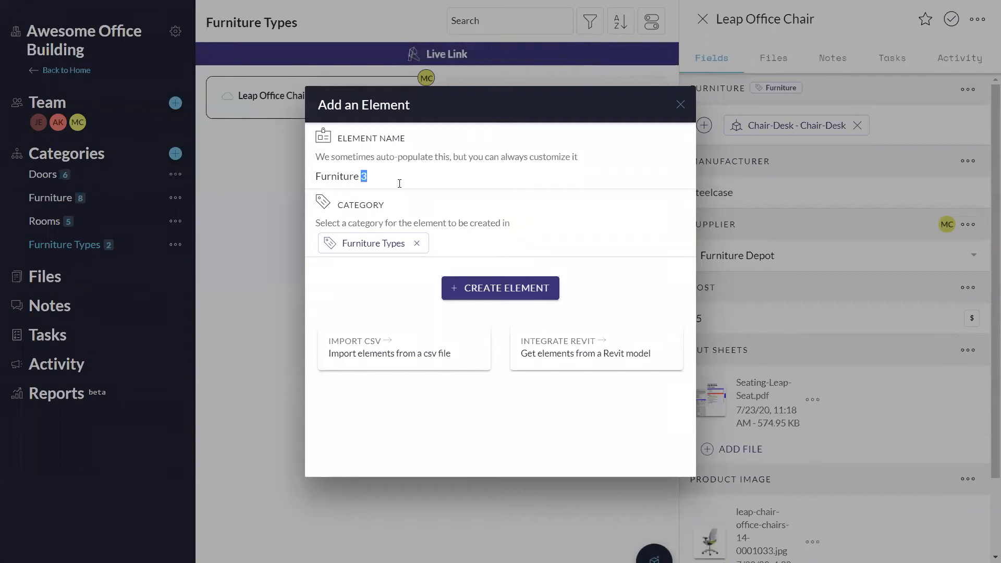
pyautogui.tripleClick(399, 183)
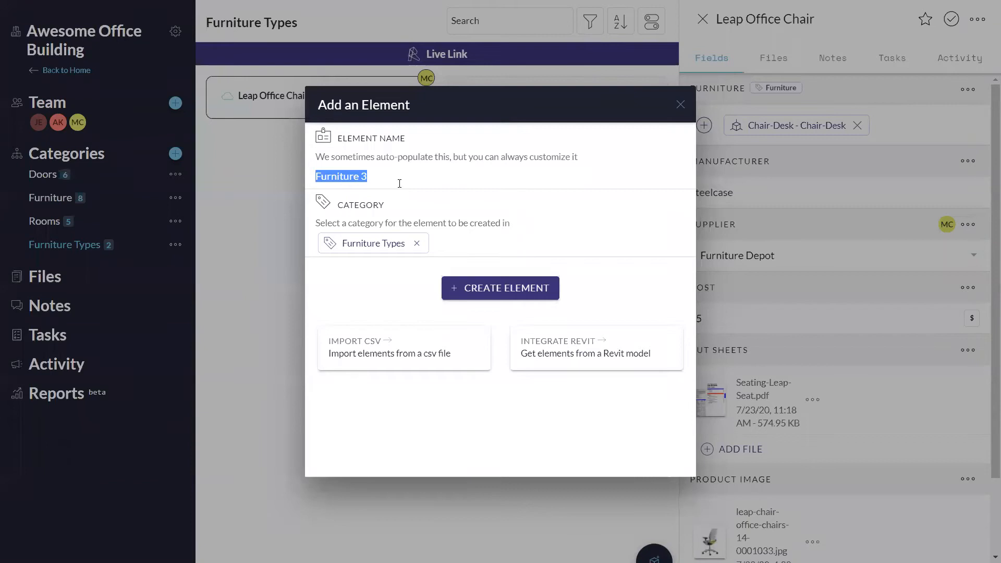
pyautogui.write('Executive Desk')
pyautogui.click(480, 282)
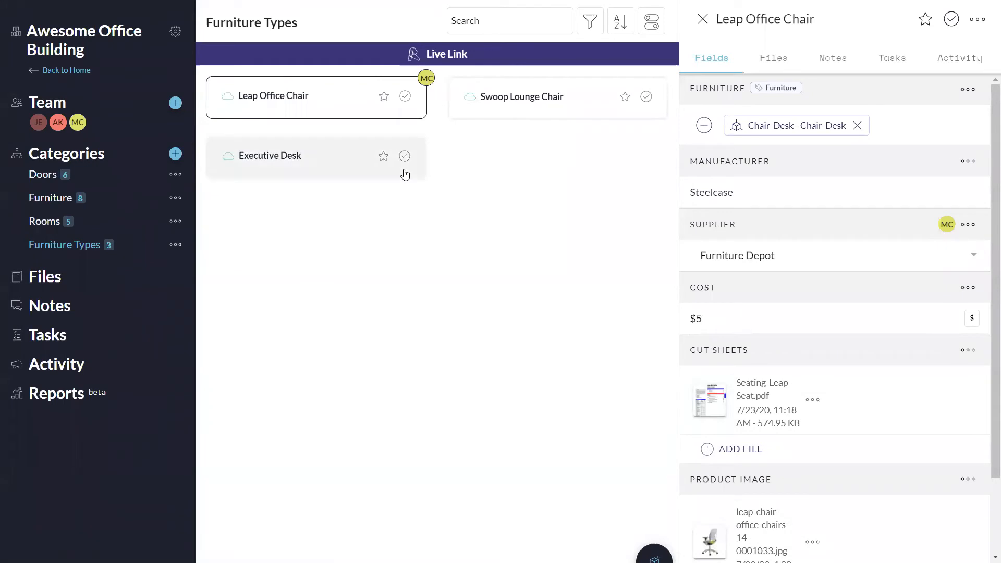
pyautogui.click(311, 159)
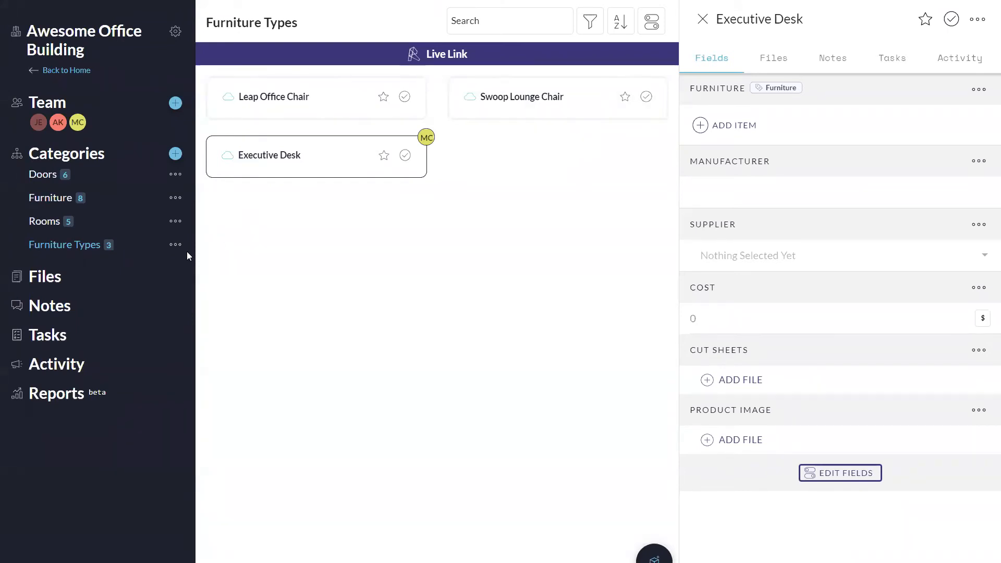
# Open the Chair-Desk element in the Furniture category and remove Leap Office Chair from its Type field.
pyautogui.click(49, 203)
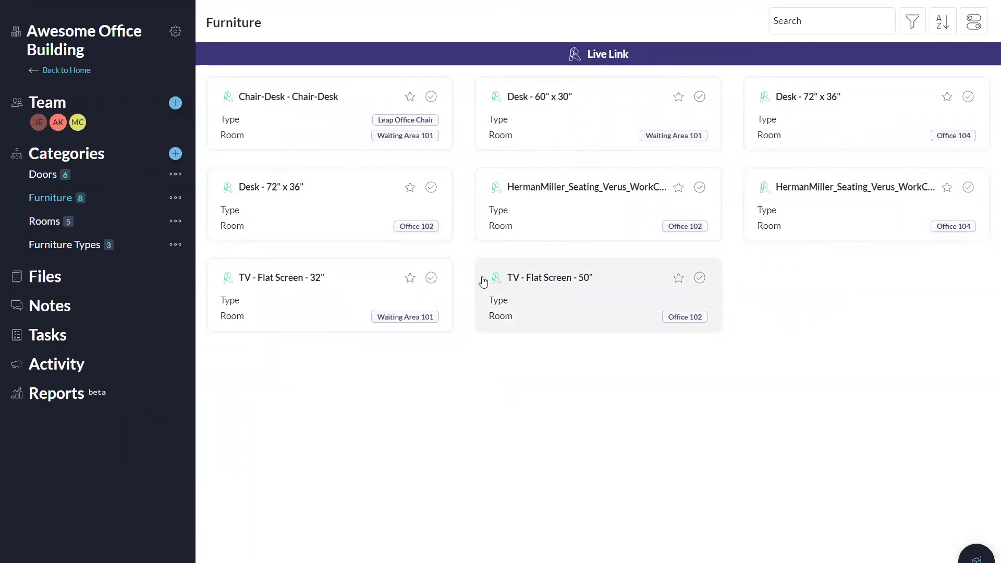
pyautogui.click(312, 141)
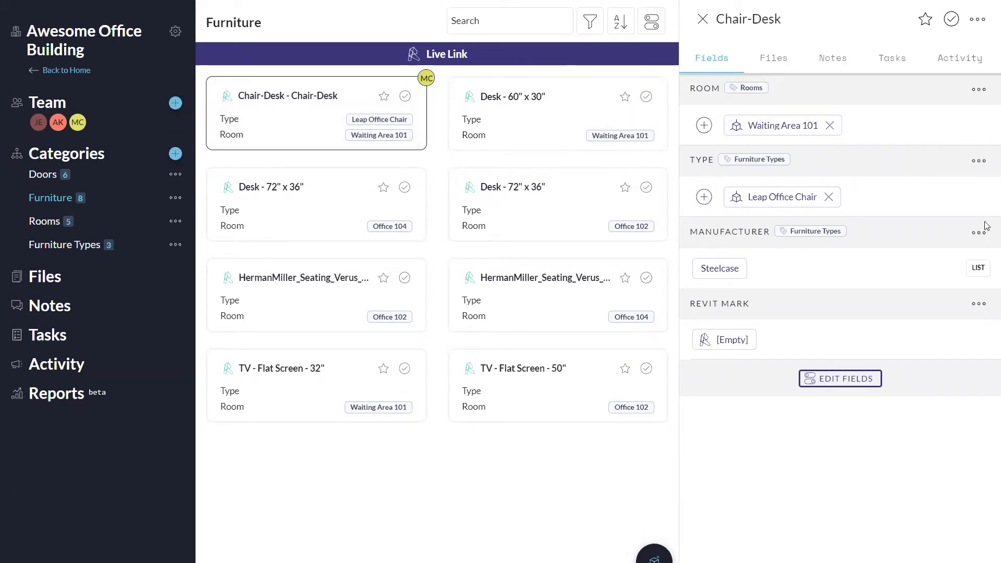
pyautogui.click(828, 197)
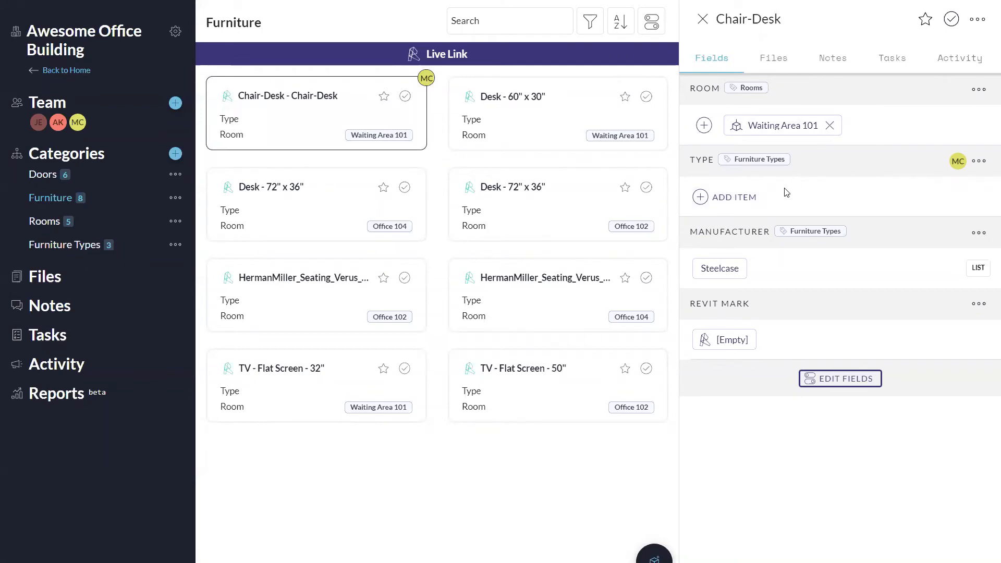
# Review the field types, including Related Element, that can be added to the Furniture category's form.
pyautogui.click(833, 380)
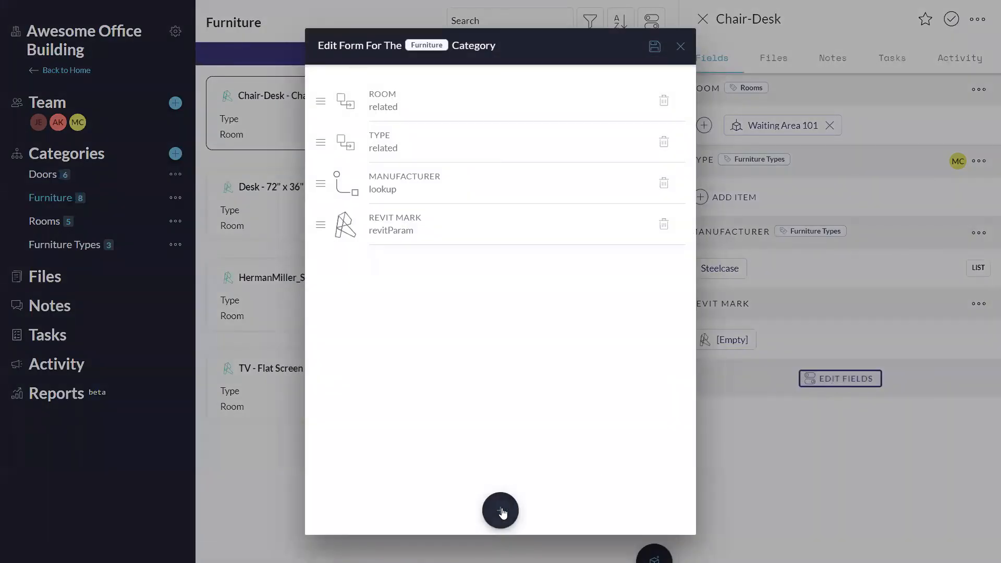
pyautogui.click(502, 509)
pyautogui.scroll(-9, 477, 224)
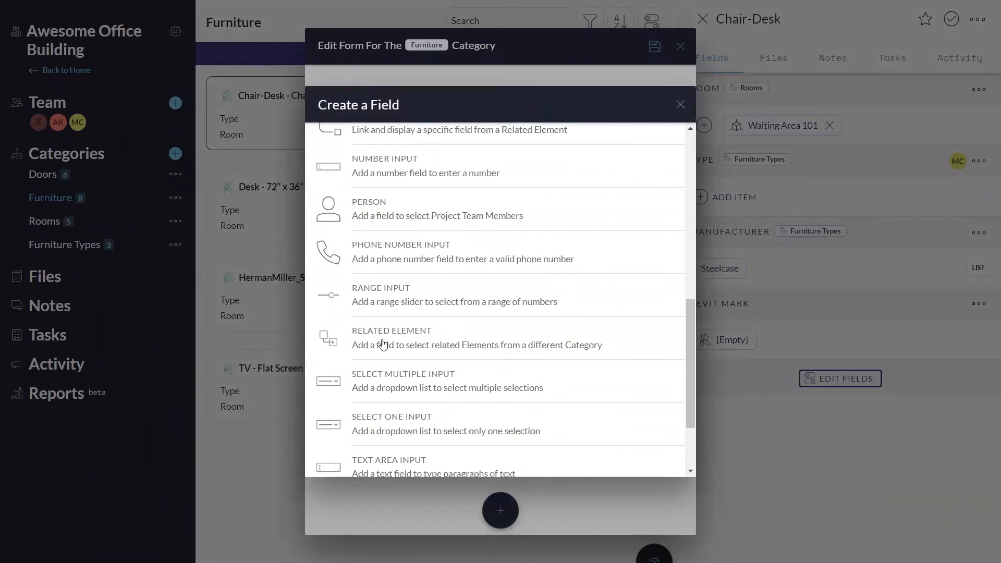
pyautogui.click(679, 107)
pyautogui.click(656, 46)
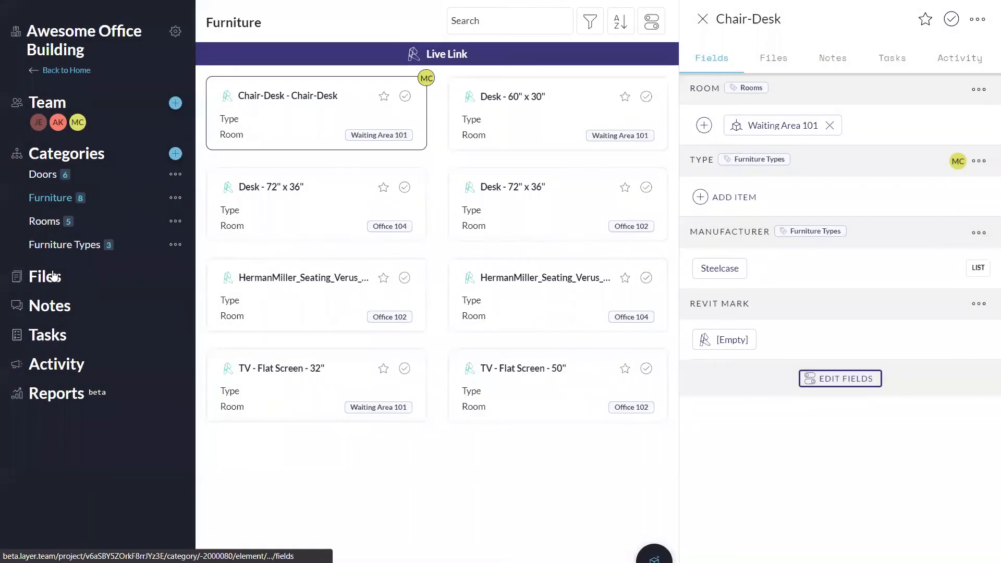
pyautogui.click(54, 254)
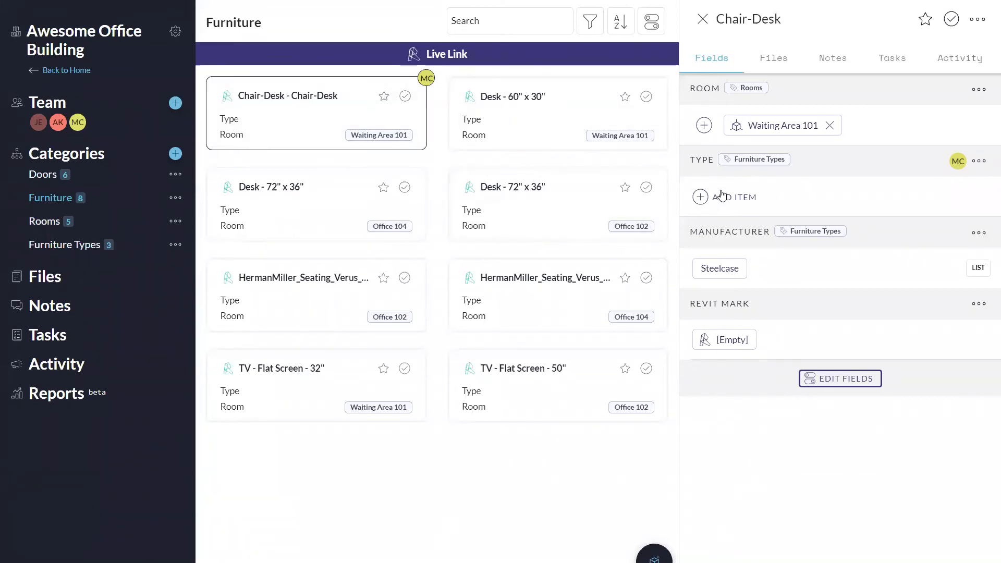
# Relate Leap Office Chair to the Chair-Desk element in its Type field.
pyautogui.click(722, 197)
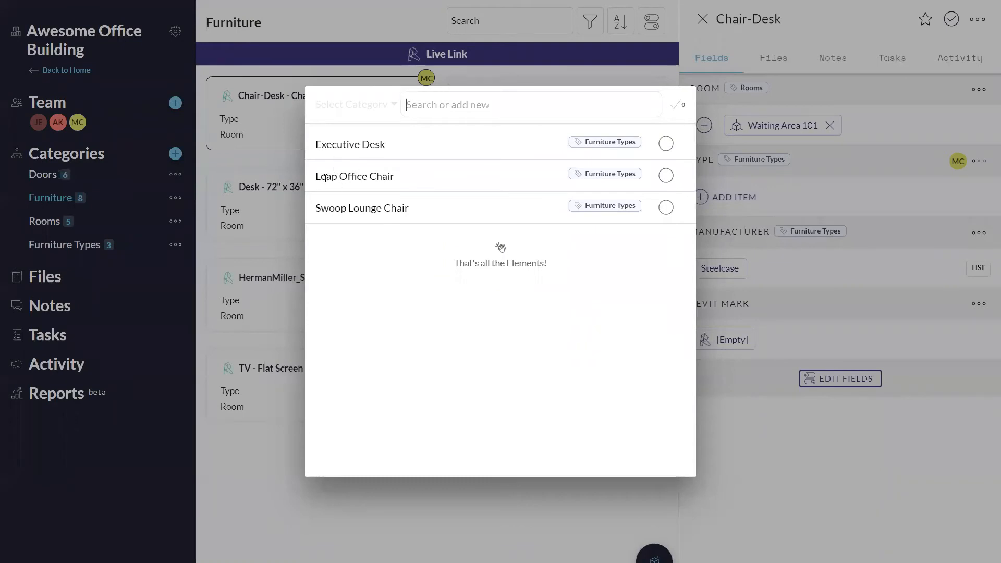
pyautogui.click(665, 175)
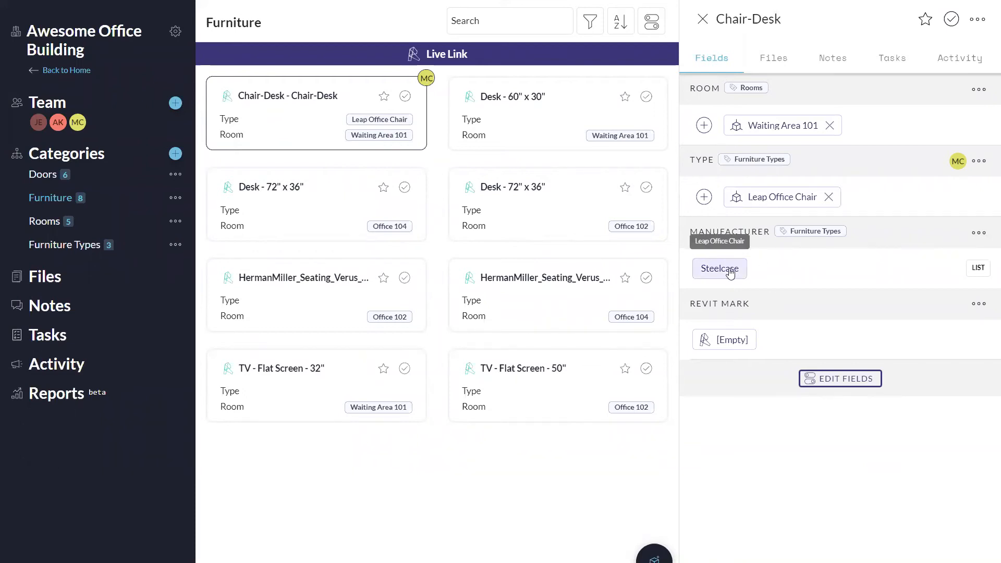
# Add a Lookup field named Cutsheet to the Furniture category's form.
pyautogui.click(831, 378)
pyautogui.click(501, 510)
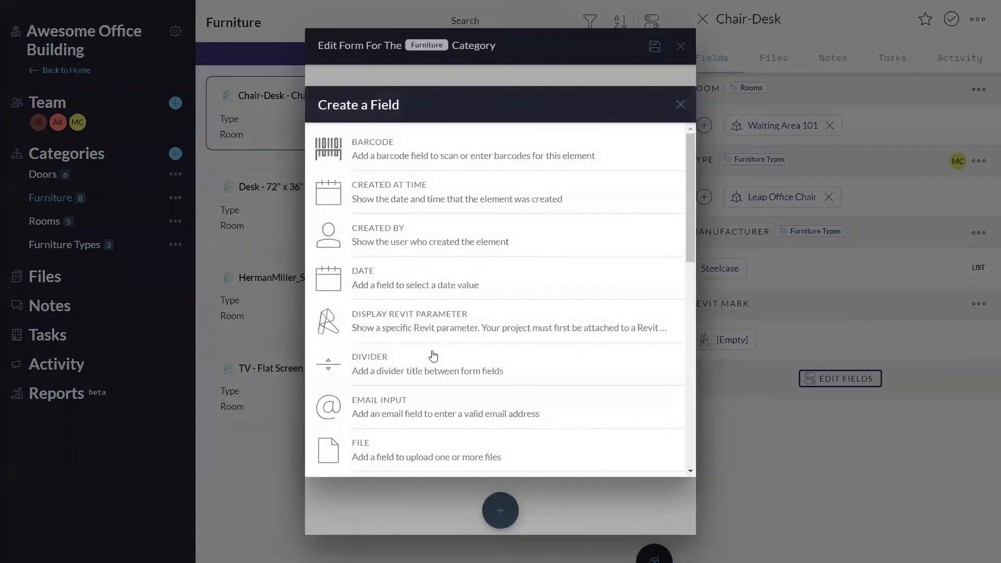
pyautogui.scroll(-7, 433, 356)
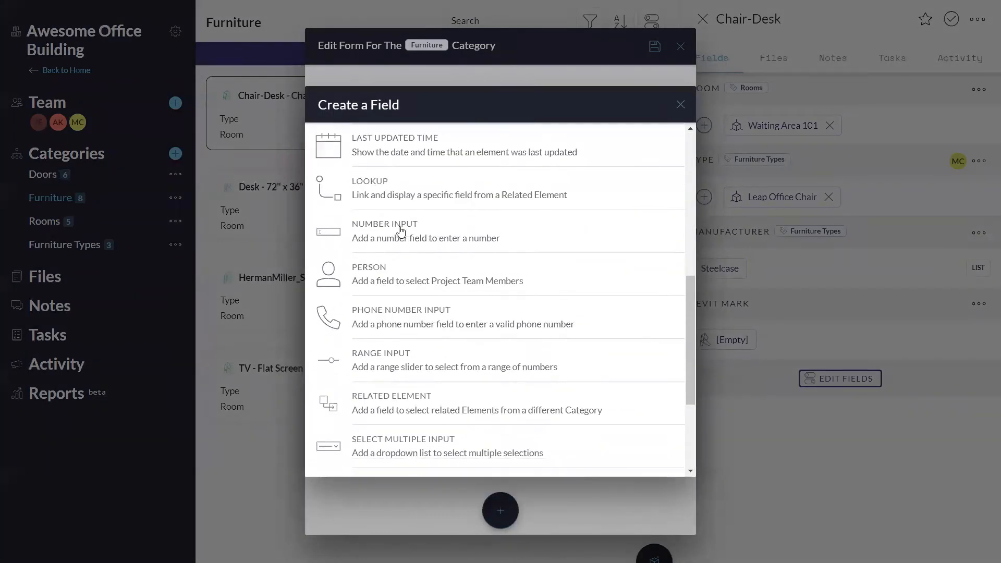
pyautogui.click(395, 195)
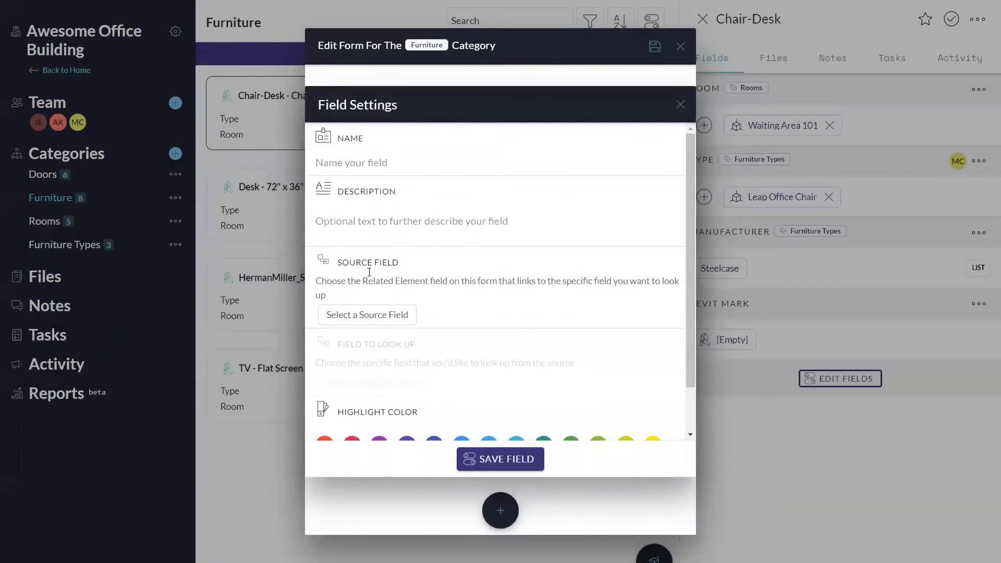
pyautogui.click(342, 170)
pyautogui.write('Cutsheet')
# Set the Cutsheet field's source to Type and its looked-up field to Cut Sheets, and save it.
pyautogui.click(359, 311)
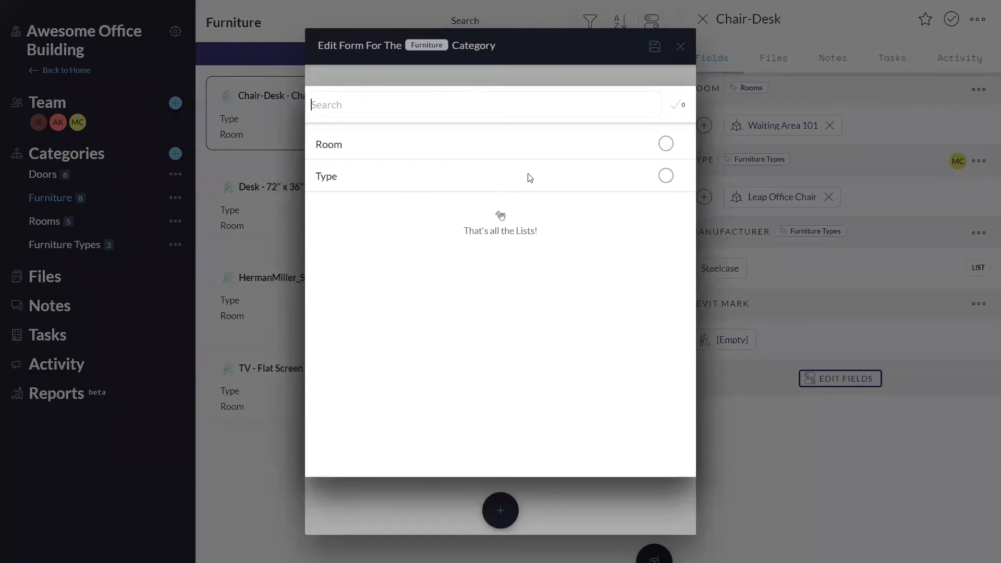
pyautogui.click(665, 176)
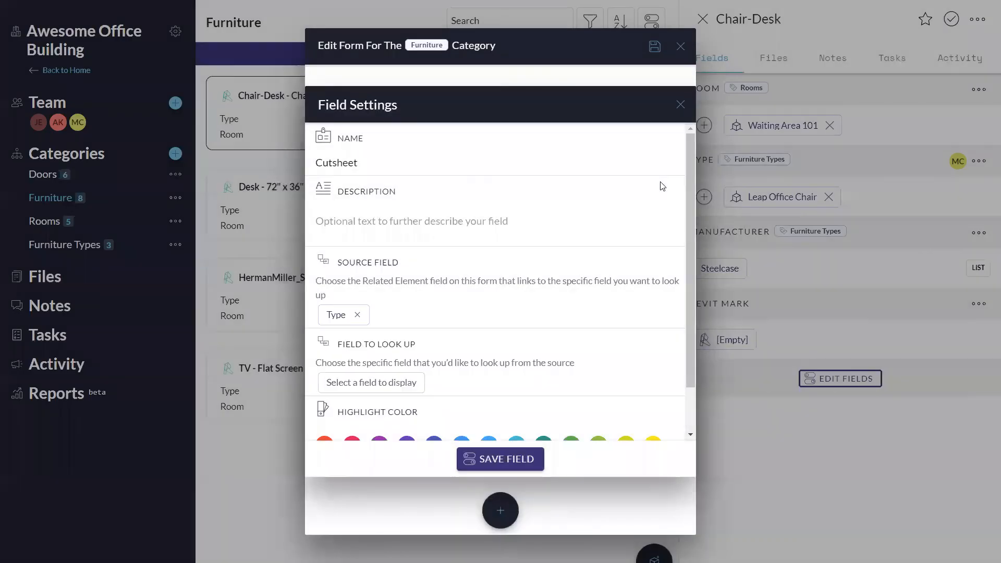
pyautogui.scroll(-1, 408, 300)
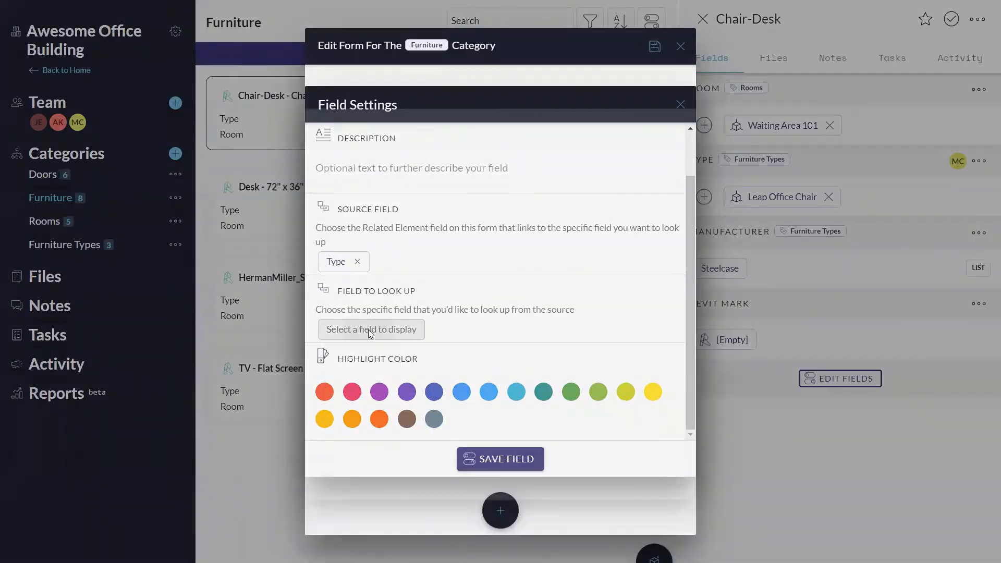
pyautogui.click(368, 329)
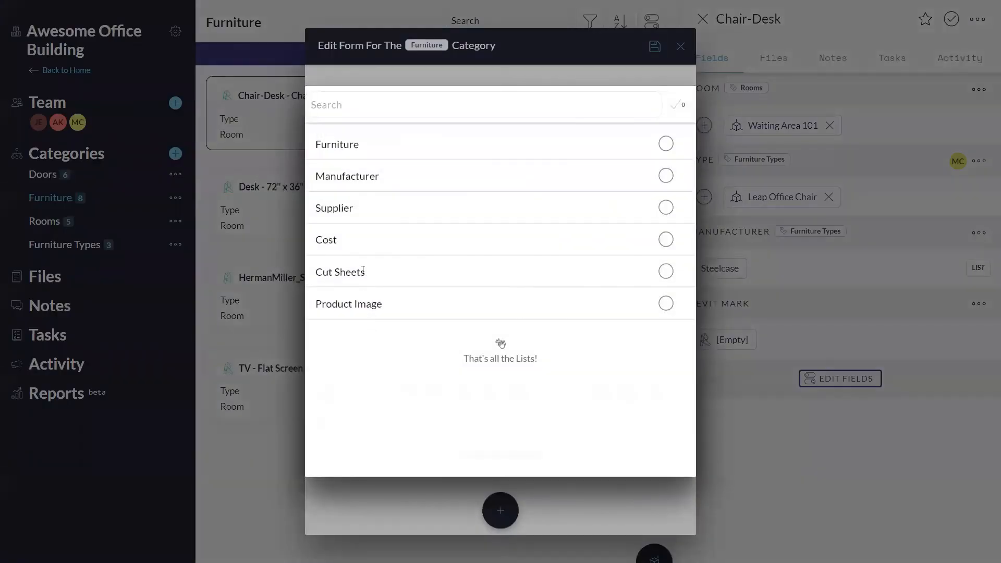
pyautogui.click(668, 270)
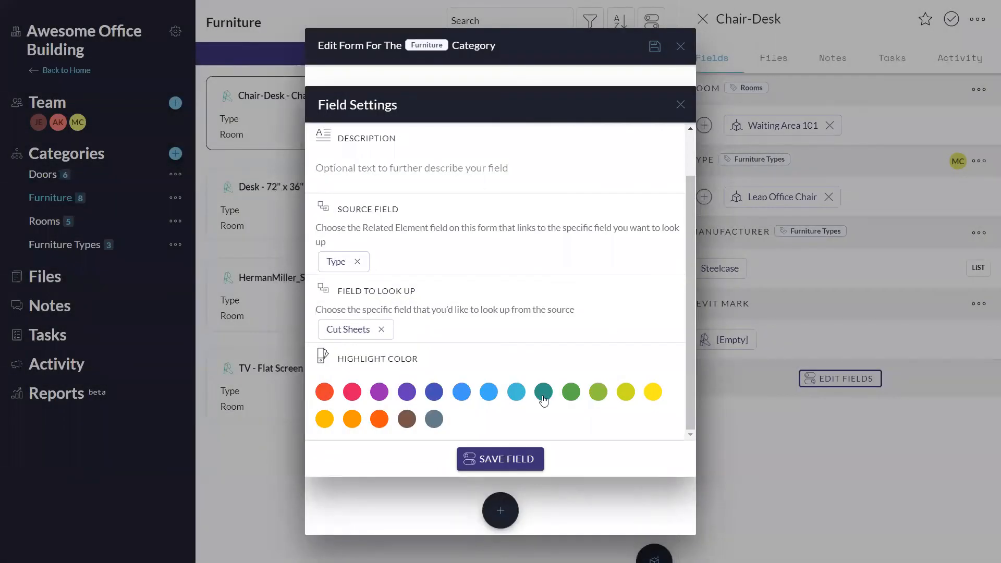
pyautogui.click(509, 461)
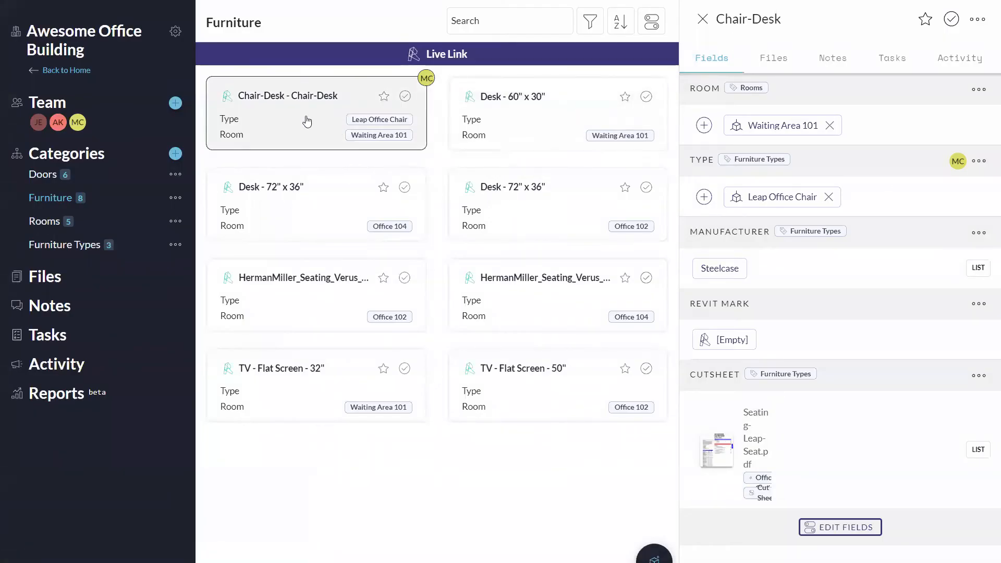
# View the related Leap Office Chair element, and return to the Chair-Desk element in the Furniture category.
pyautogui.click(778, 203)
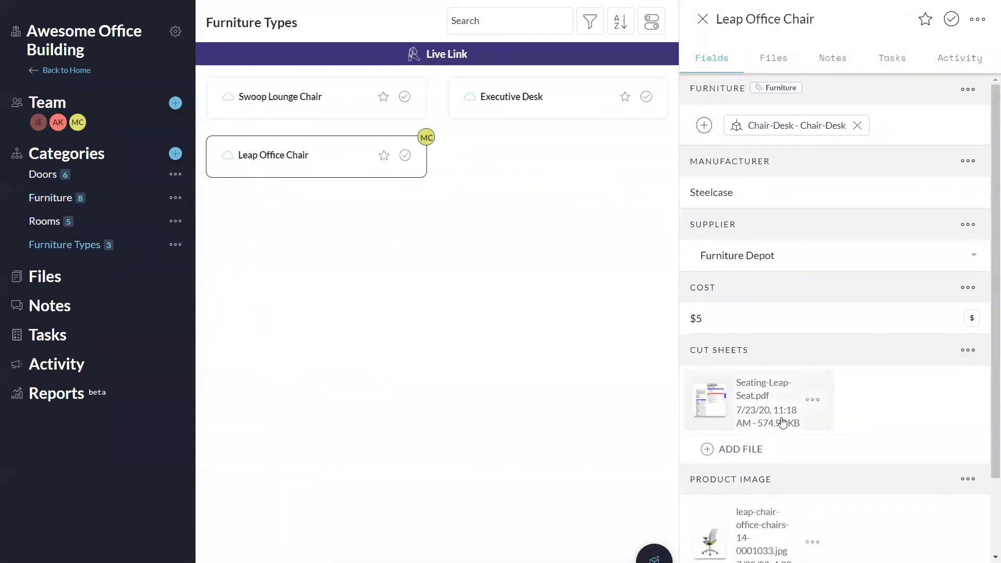
pyautogui.click(45, 198)
pyautogui.click(277, 121)
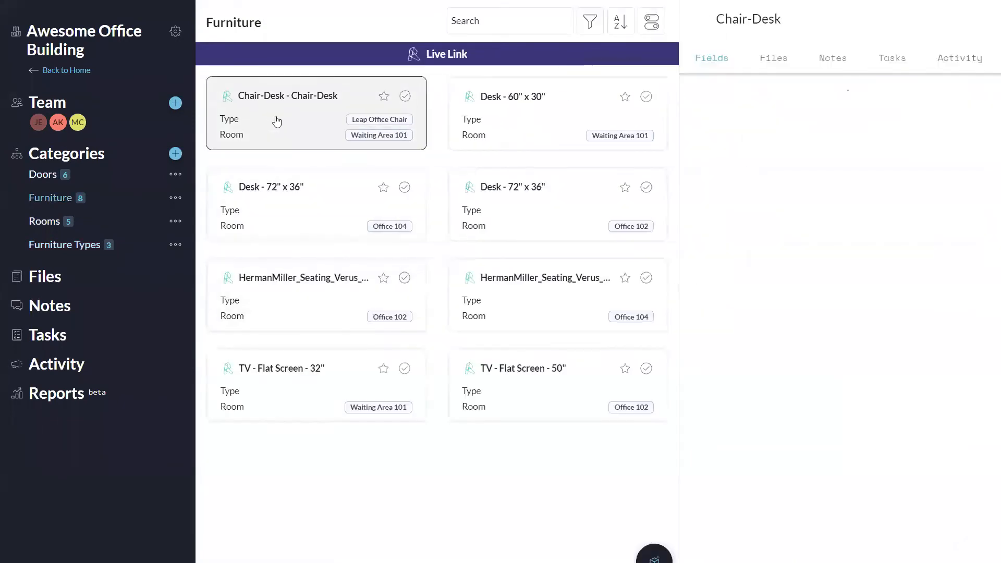
# Open Seating-Leap-Seat.pdf from the Chair-Desk's Cutsheet field and look through its first pages.
pyautogui.click(770, 442)
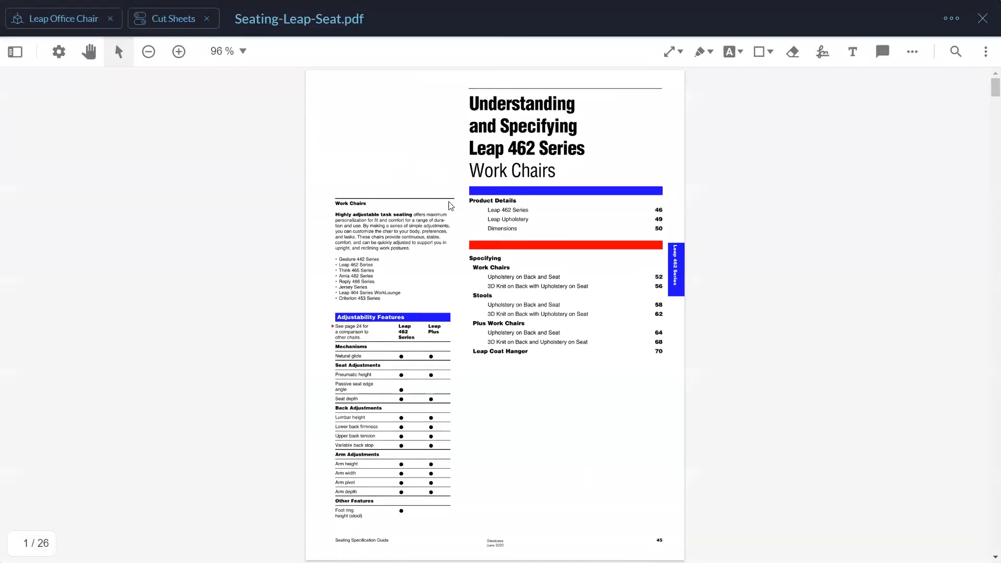
pyautogui.scroll(-10, 465, 349)
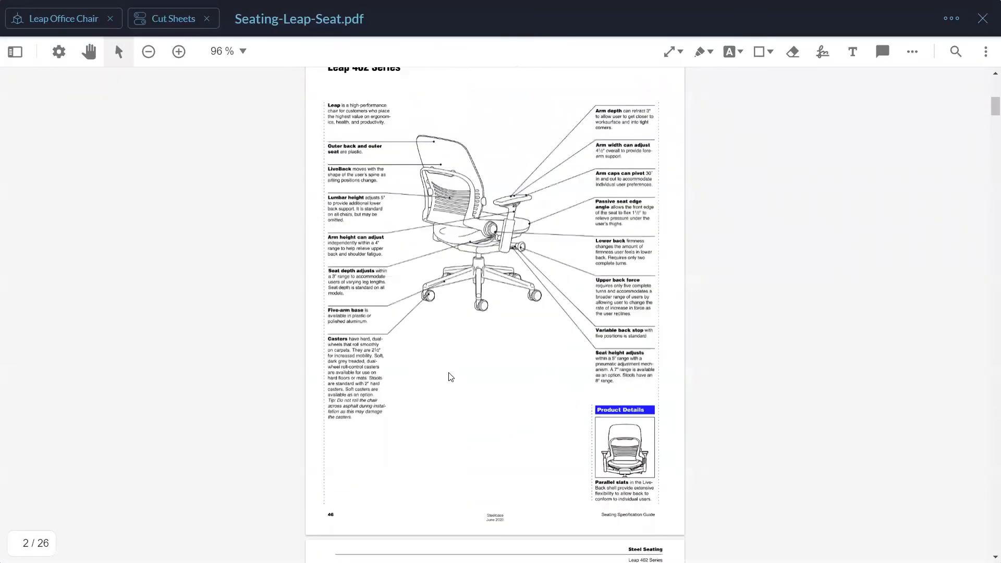
pyautogui.scroll(3, 470, 371)
pyautogui.scroll(-10, 471, 371)
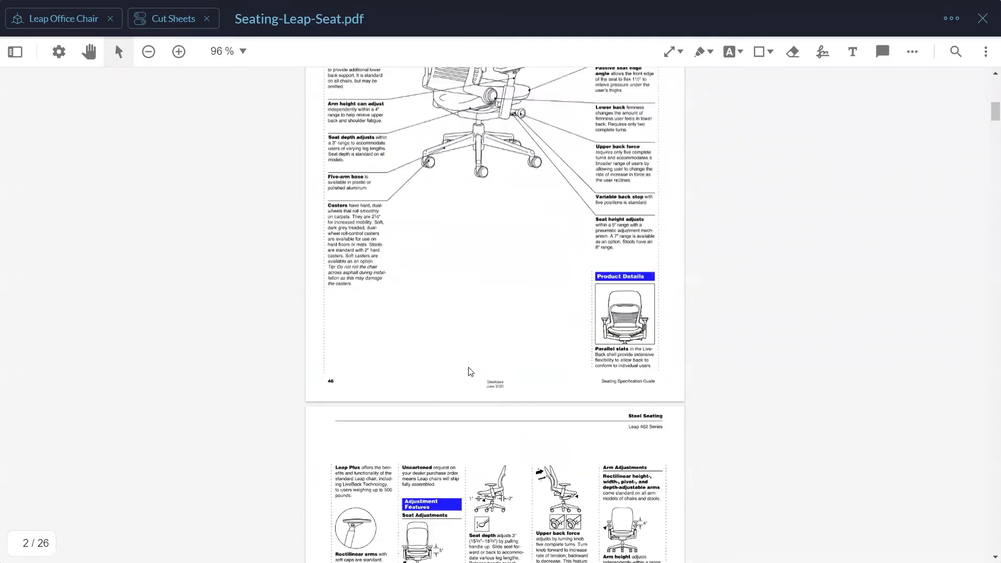
pyautogui.scroll(-5, 471, 371)
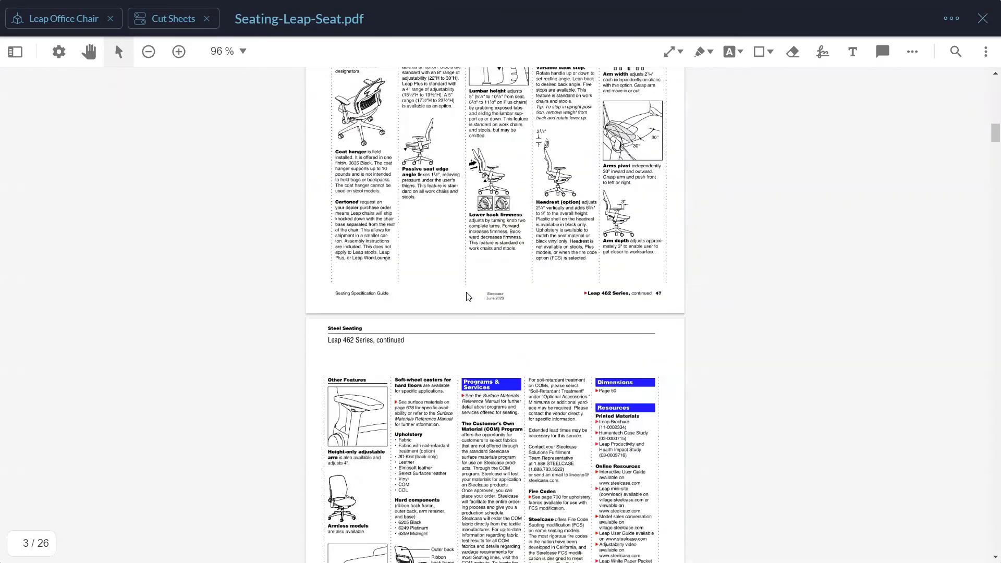
pyautogui.scroll(-5, 468, 296)
pyautogui.scroll(15, 463, 307)
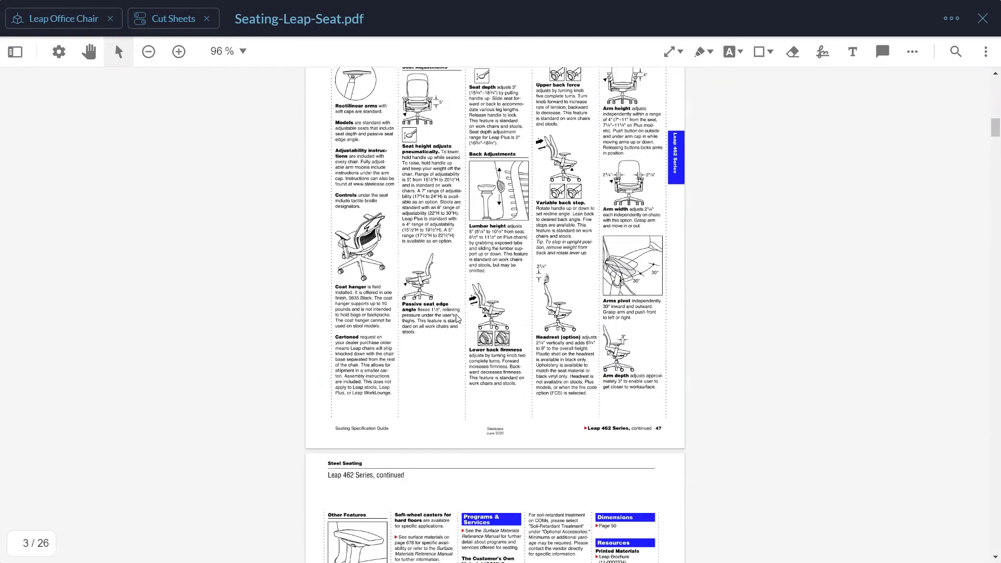
pyautogui.scroll(12, 456, 317)
pyautogui.scroll(-4, 456, 316)
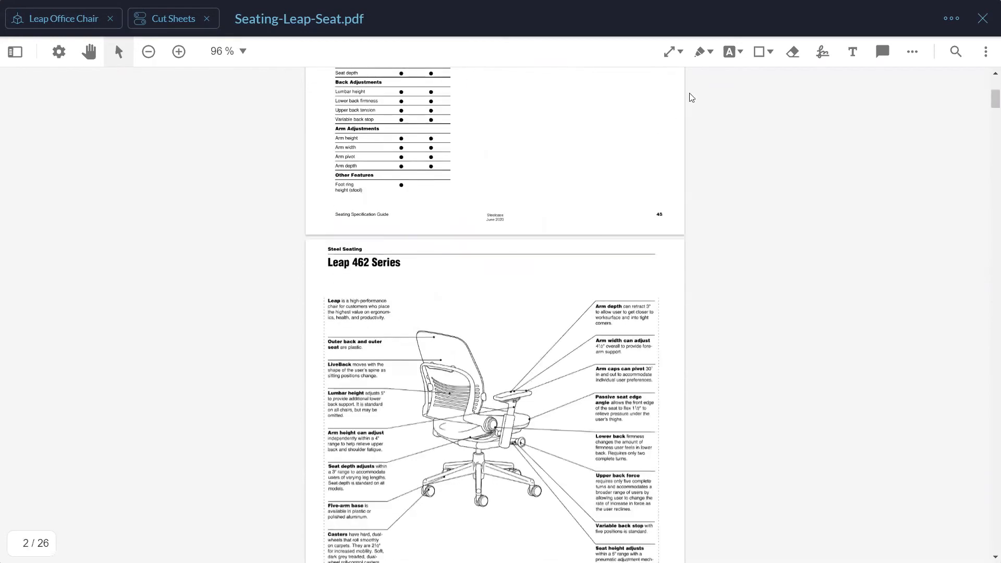
# Draw a four-cornered cloud around the introductory Leap paragraph on page 2 of the PDF, and close the file.
pyautogui.click(770, 52)
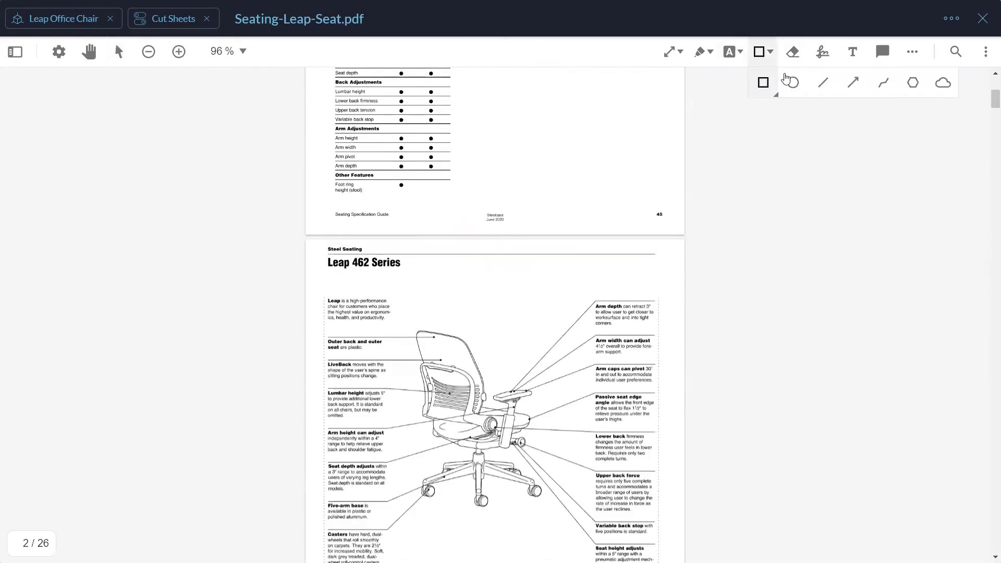
pyautogui.click(942, 83)
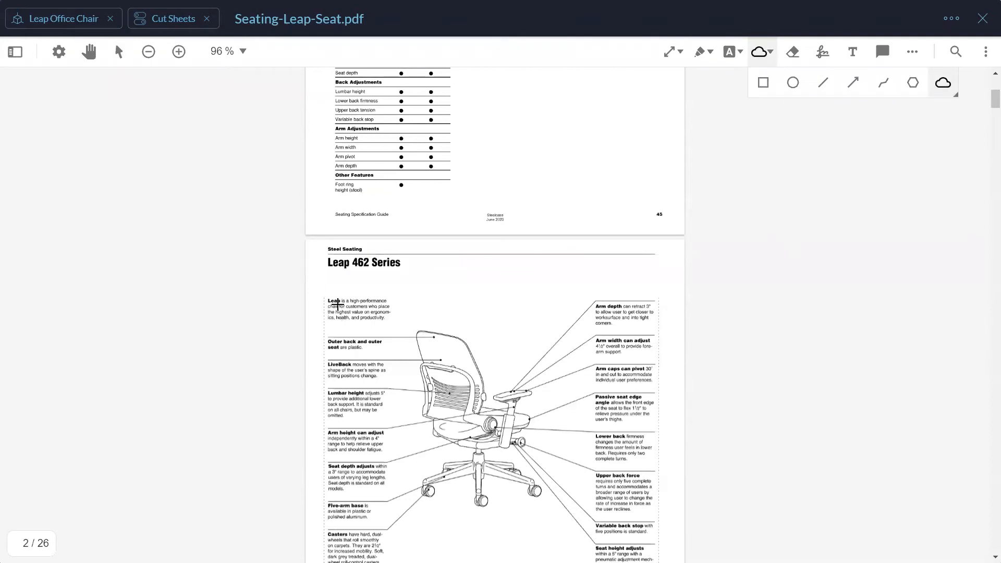
pyautogui.click(308, 283)
pyautogui.click(401, 287)
pyautogui.click(399, 337)
pyautogui.doubleClick(316, 330)
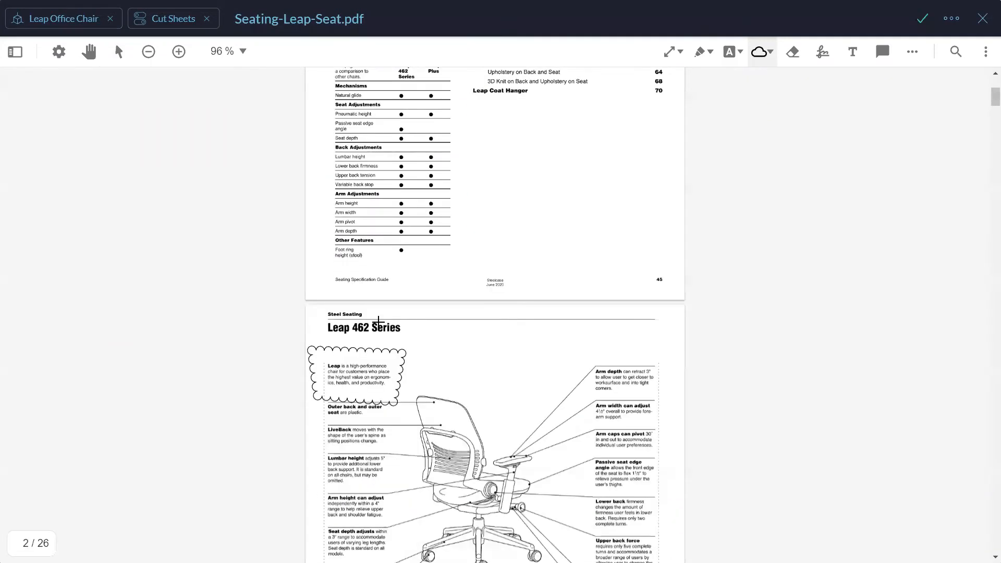
pyautogui.scroll(5, 535, 186)
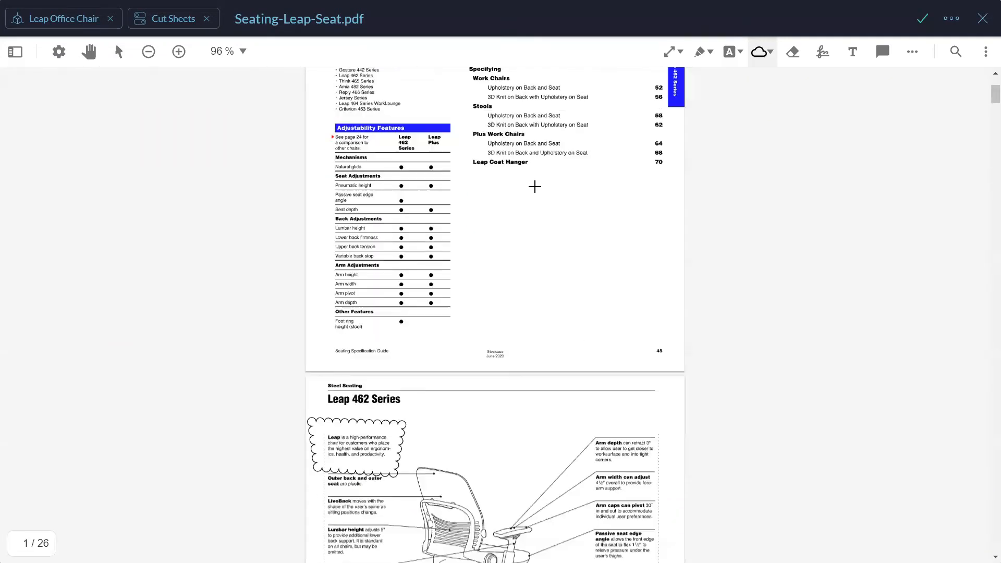
pyautogui.press('Escape')
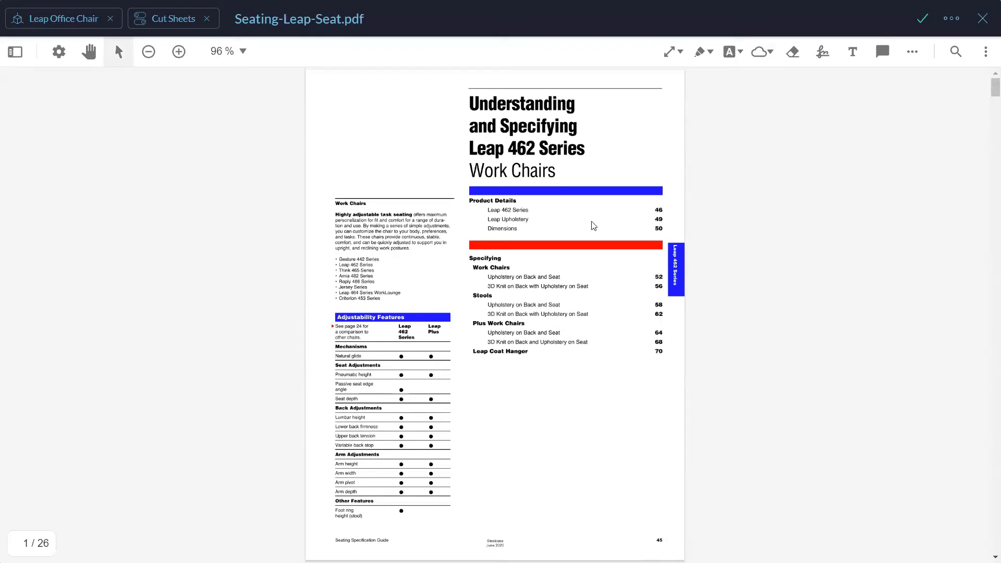
pyautogui.click(983, 19)
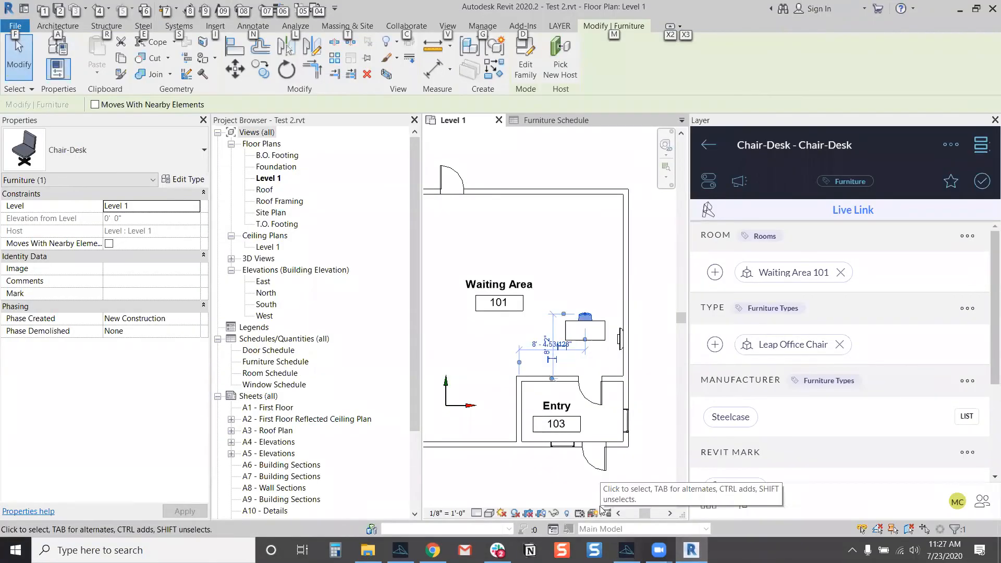
# In Revit, select the desk chair in Waiting Area 101 and review its Type, Manufacturer and Cutsheet fields in Layer.
pyautogui.click(565, 261)
pyautogui.click(581, 316)
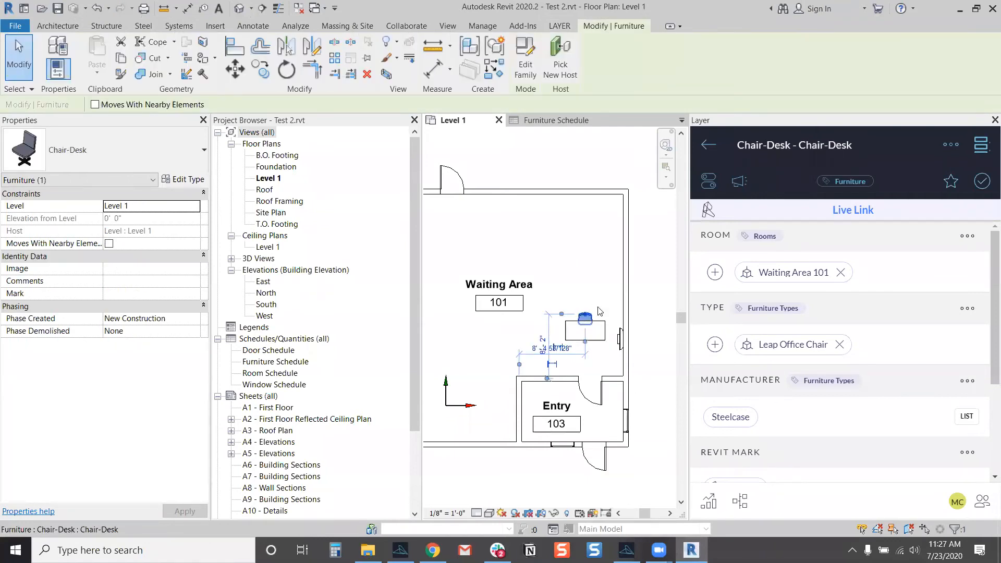
pyautogui.scroll(-1, 986, 266)
pyautogui.moveTo(985, 262)
pyautogui.mouseDown()
pyautogui.moveTo(984, 272)
pyautogui.moveTo(985, 246)
pyautogui.mouseUp()
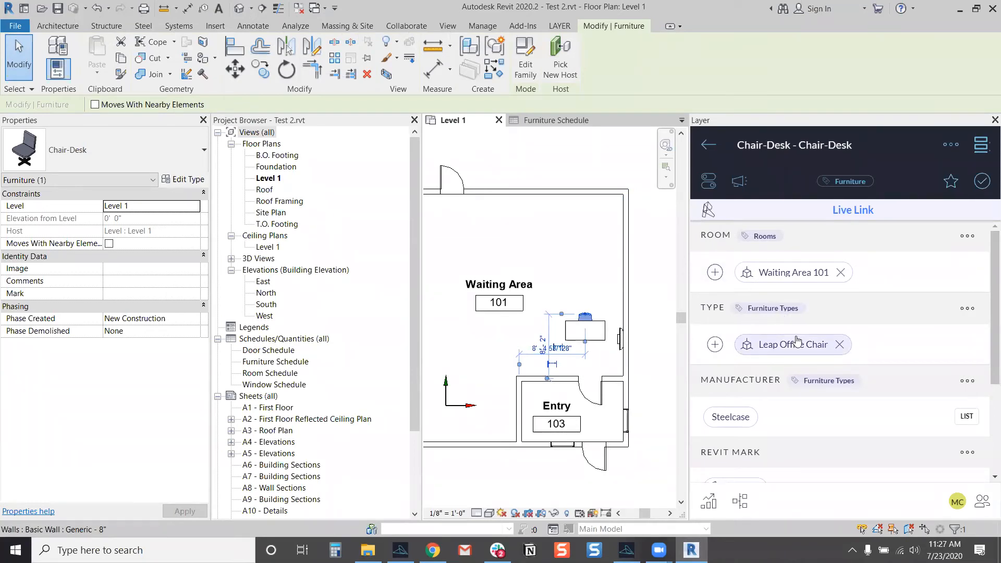
pyautogui.scroll(-1, 796, 341)
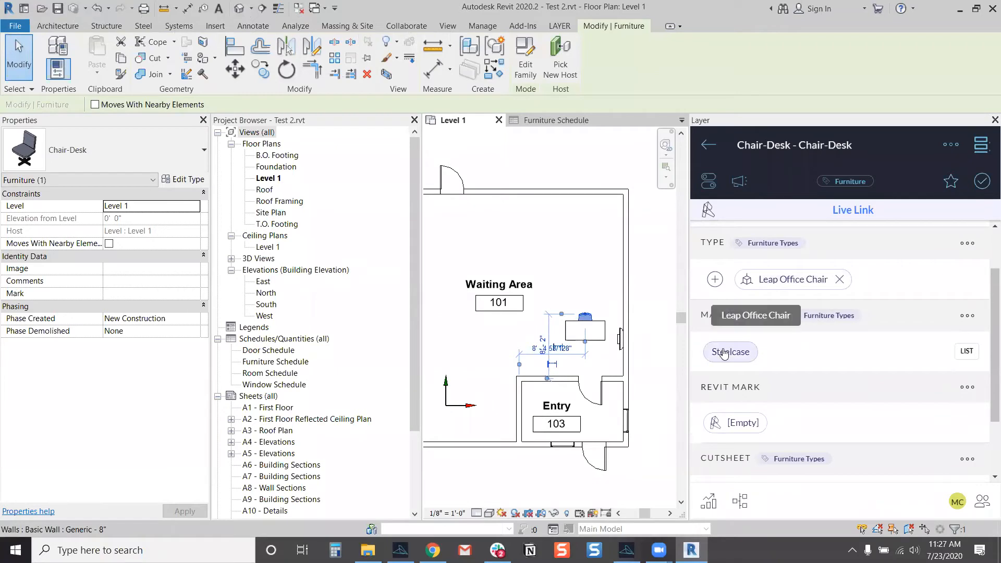
pyautogui.scroll(-1, 725, 350)
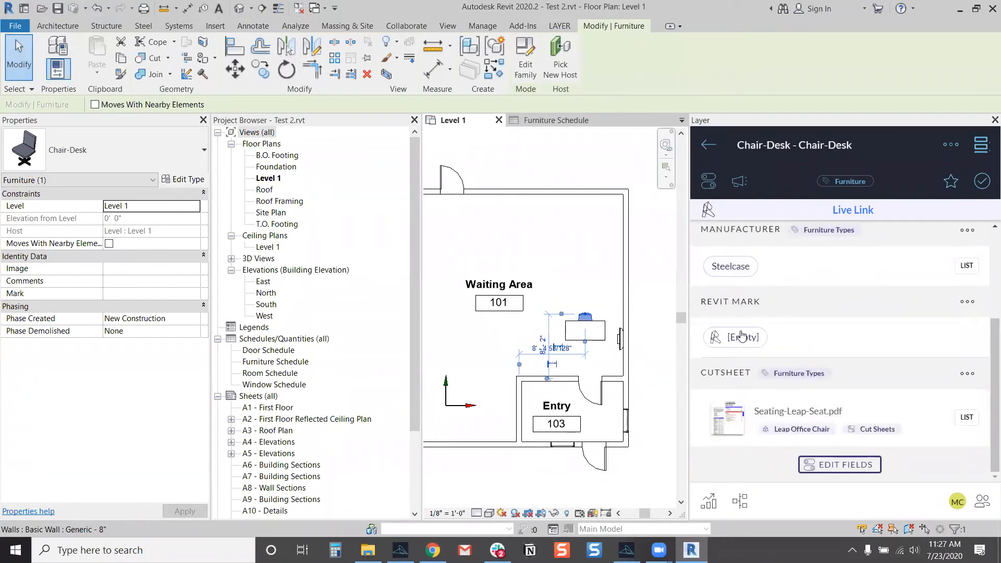
# Open Seating-Leap-Seat.pdf from the chair's Cutsheet field inside Revit and check the clouded paragraph on page 2.
pyautogui.click(125, 295)
pyautogui.click(768, 437)
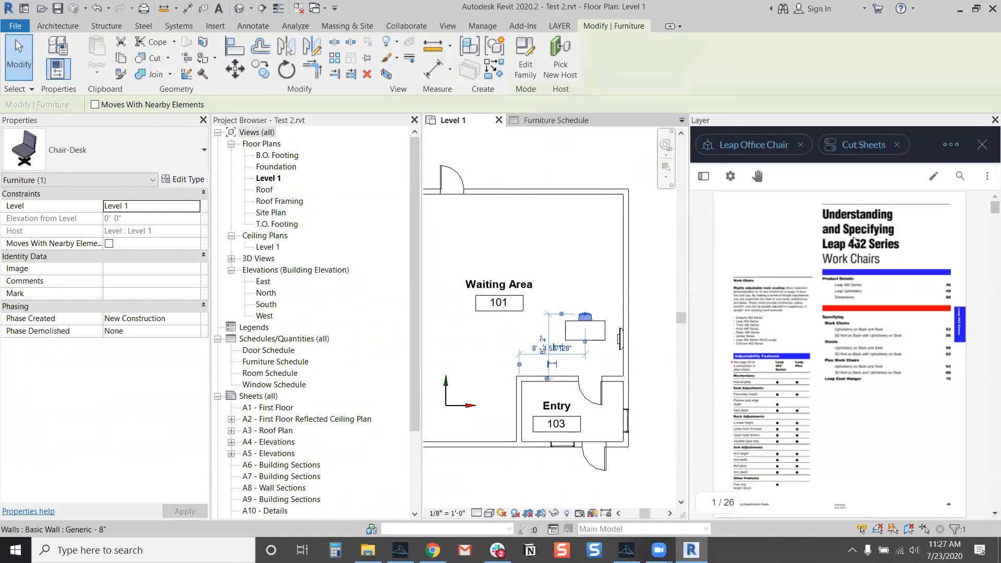
pyautogui.scroll(-5, 853, 352)
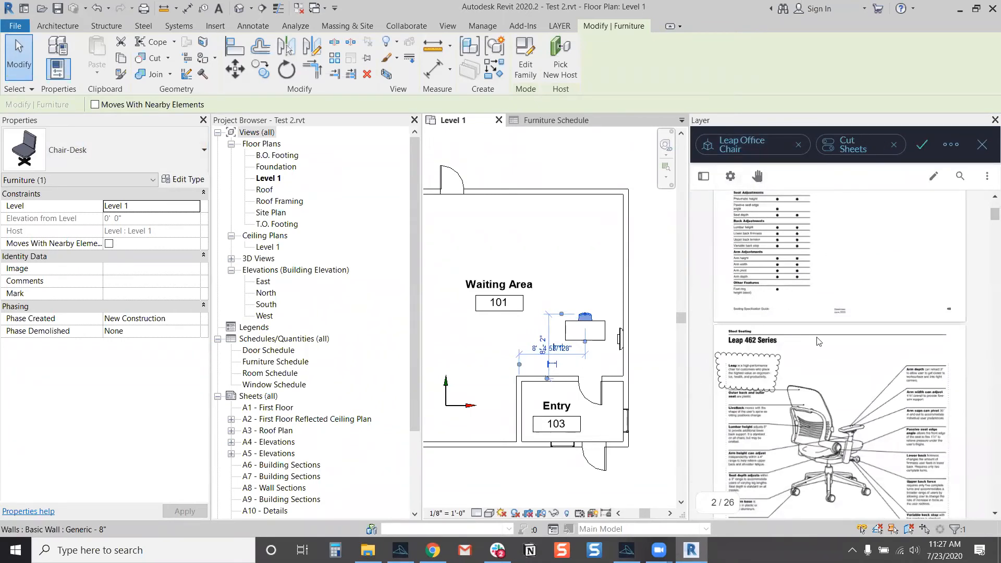
pyautogui.scroll(-8, 832, 383)
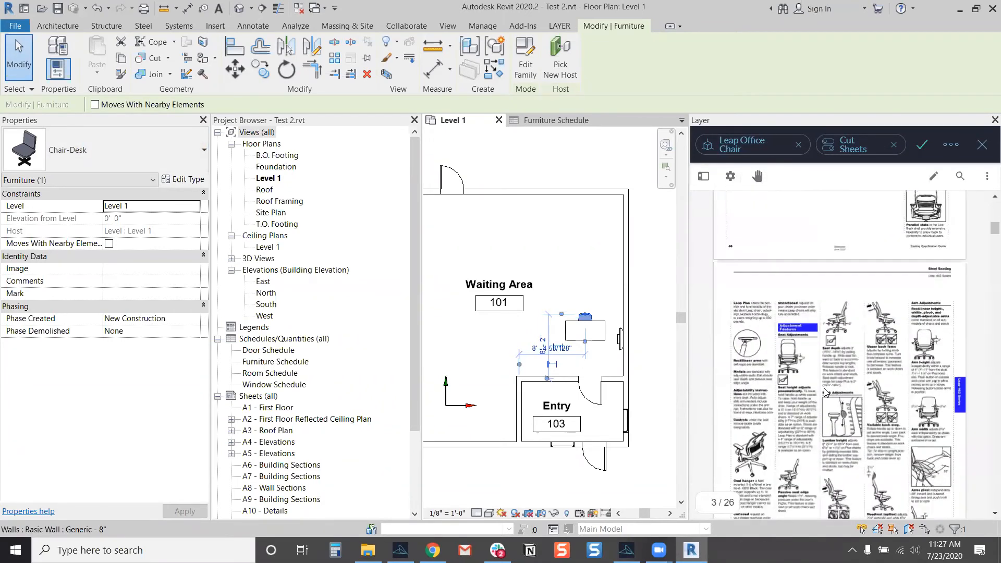
pyautogui.scroll(8, 826, 392)
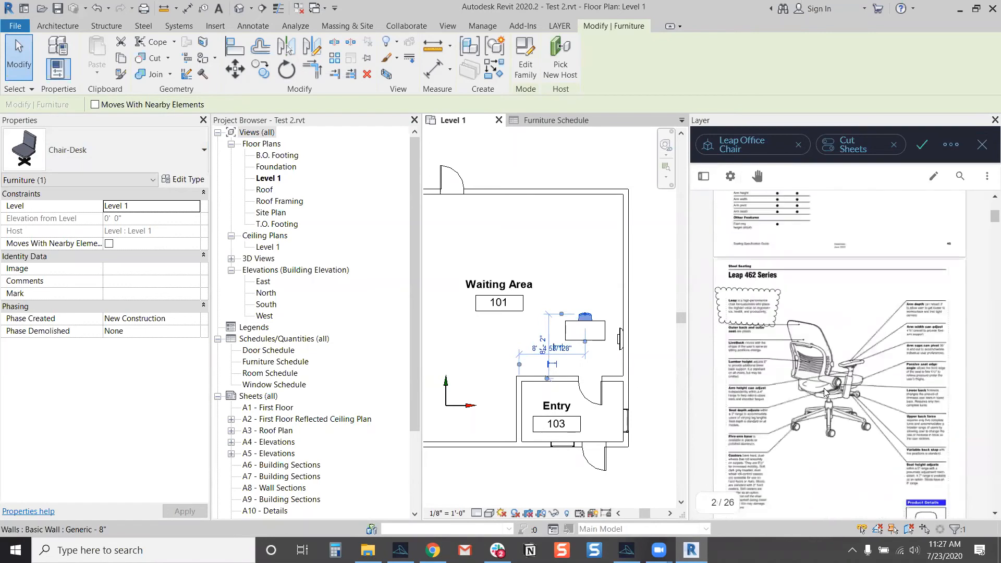
# In Revit, relate the 72" x 36" desk in Office 102 to the Executive Desk type and check its Manufacturer and Cutsheet fields.
pyautogui.click(510, 339)
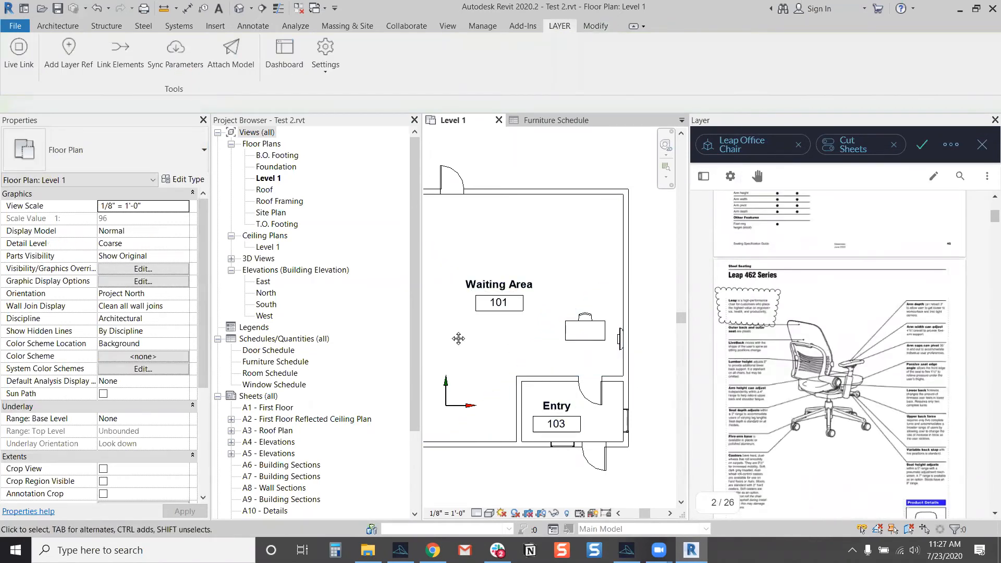
pyautogui.moveTo(458, 339); pyautogui.dragTo(644, 324)
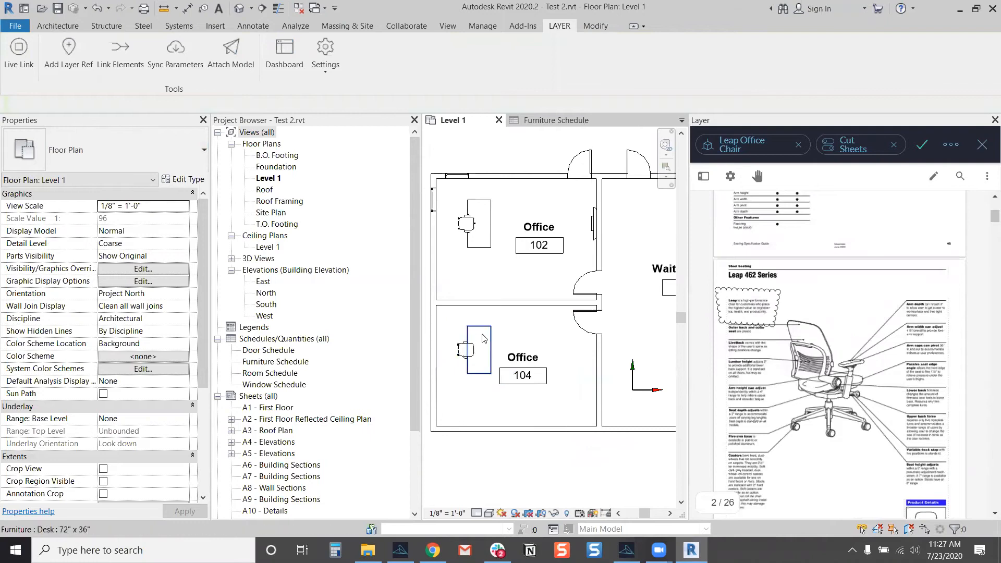
pyautogui.click(483, 243)
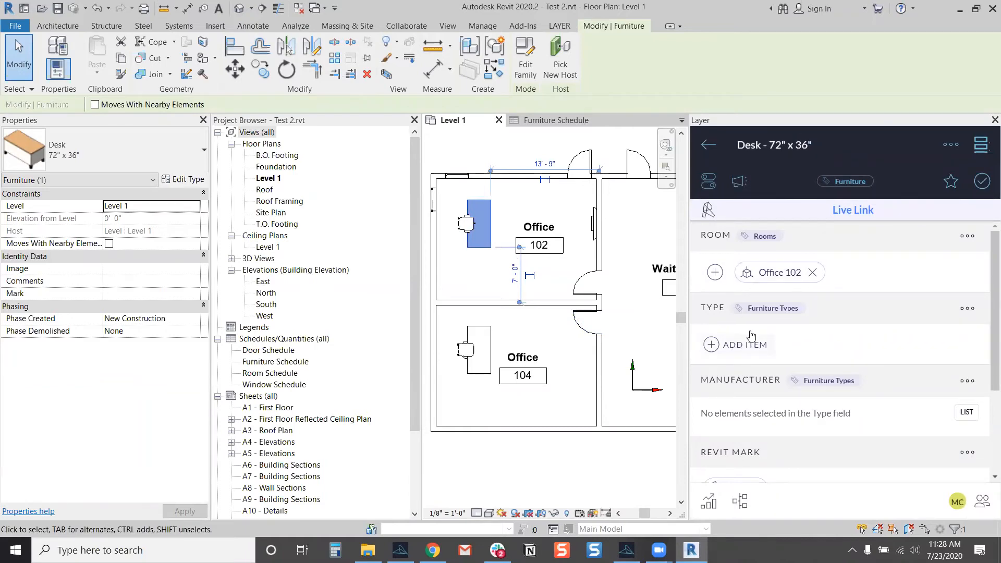
pyautogui.click(736, 344)
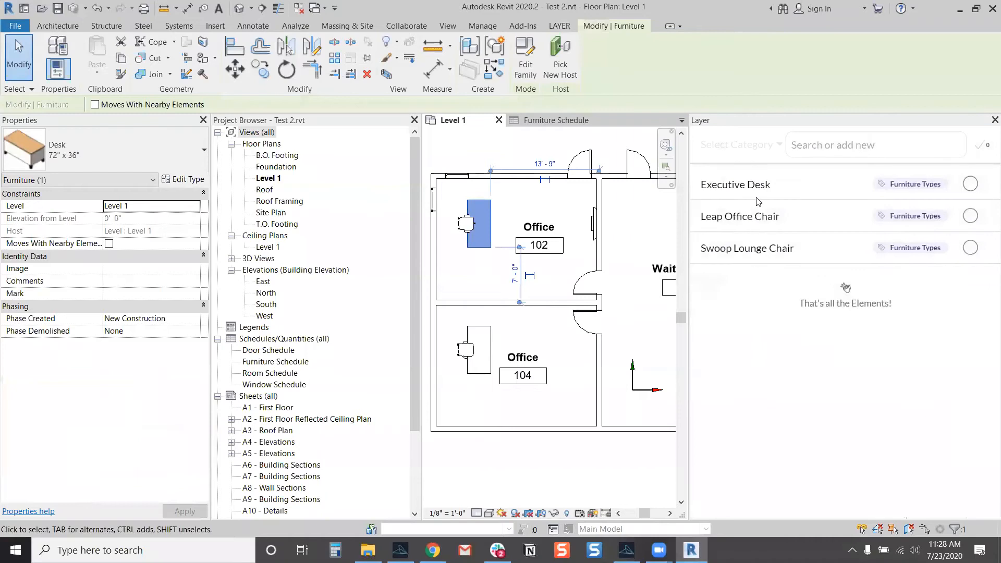
pyautogui.click(970, 184)
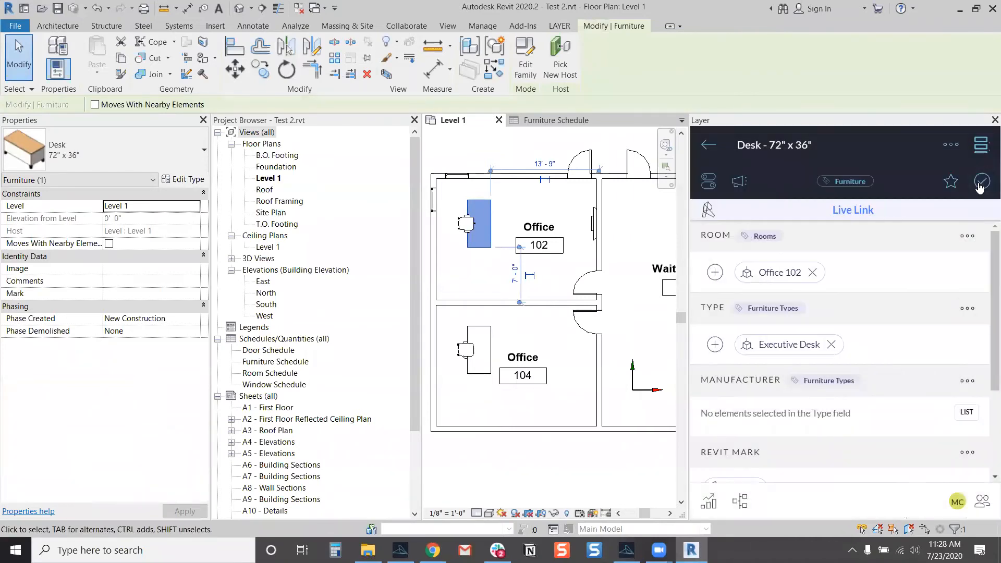
pyautogui.scroll(-3, 827, 360)
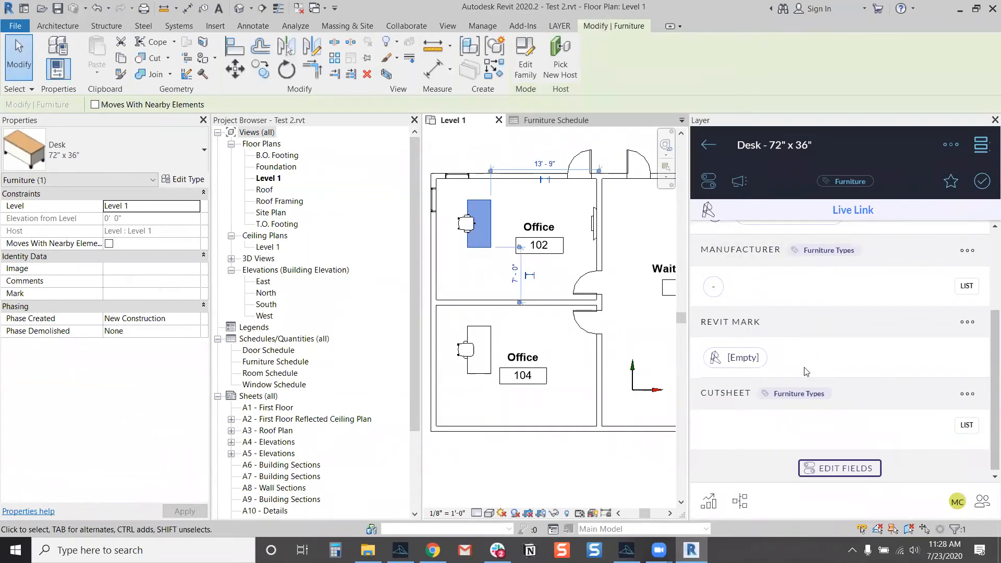
pyautogui.scroll(-1, 785, 438)
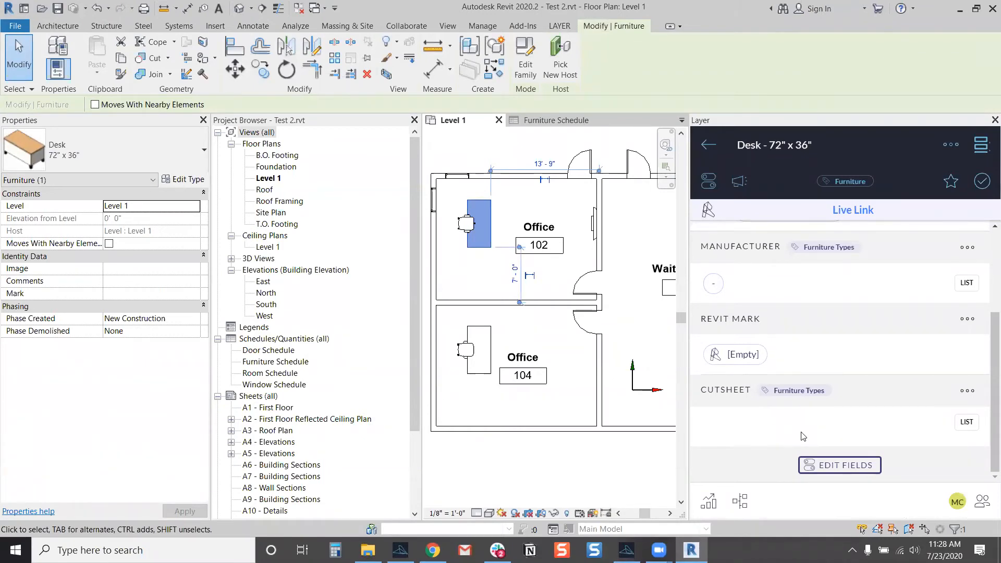
pyautogui.click(577, 470)
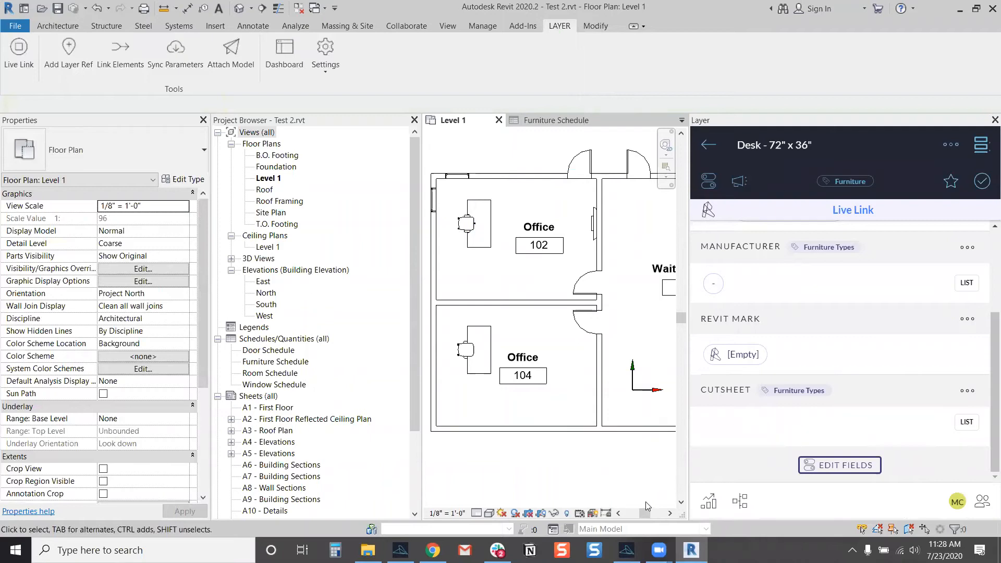
# Switch to the Layer app, review the Chair-Desk's fields and look at the card customization options for Furniture.
pyautogui.click(627, 550)
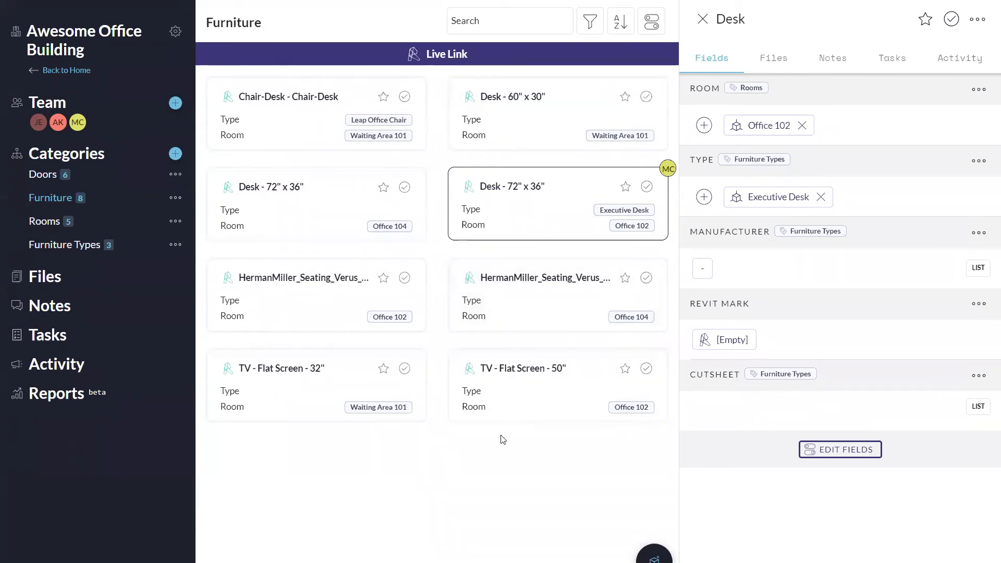
pyautogui.click(287, 136)
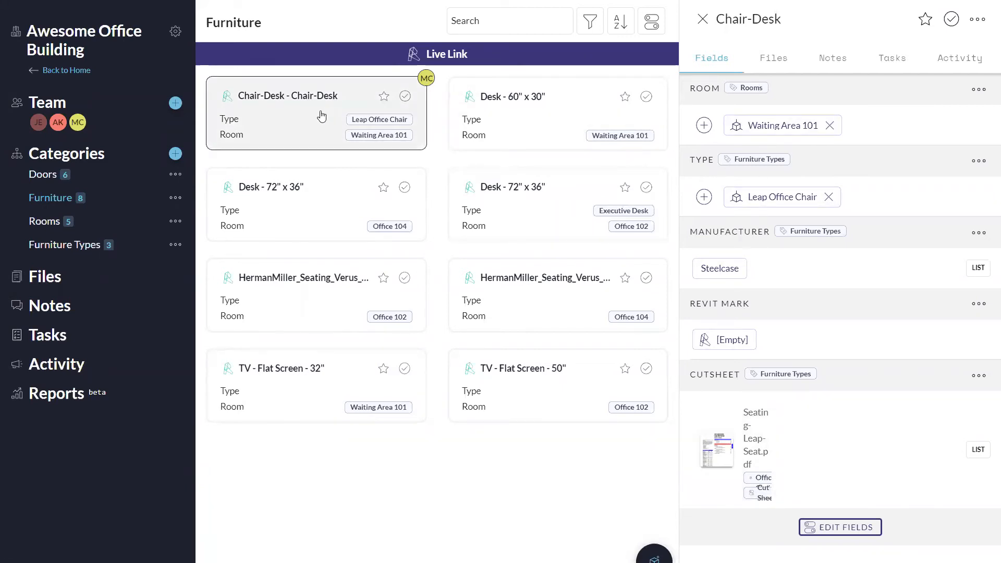
pyautogui.click(643, 26)
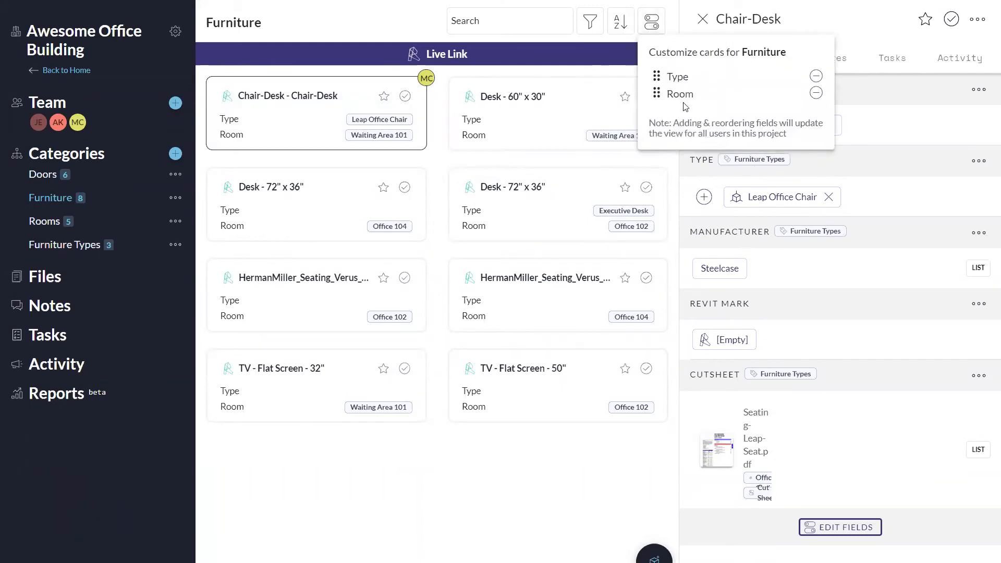
pyautogui.click(557, 520)
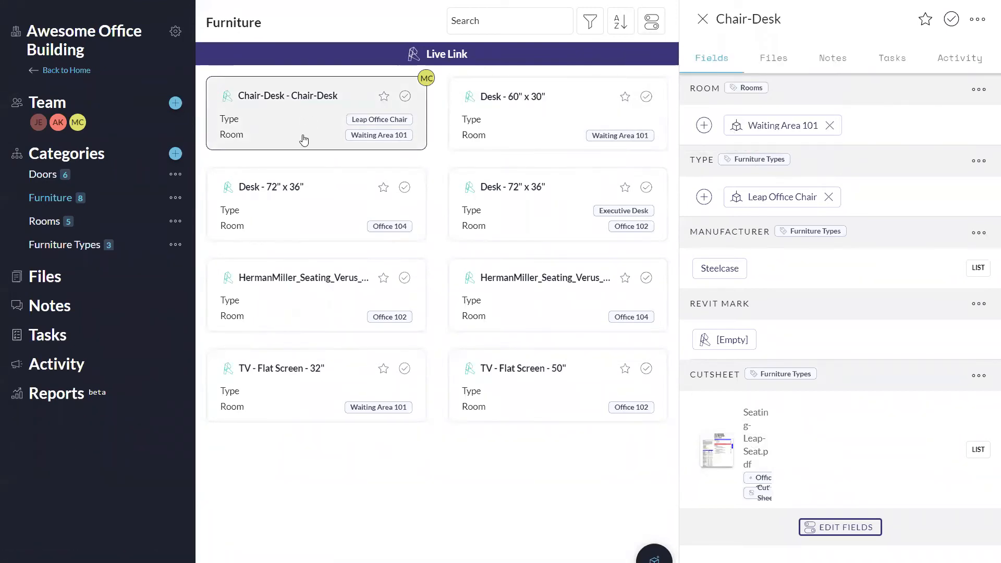
pyautogui.click(233, 127)
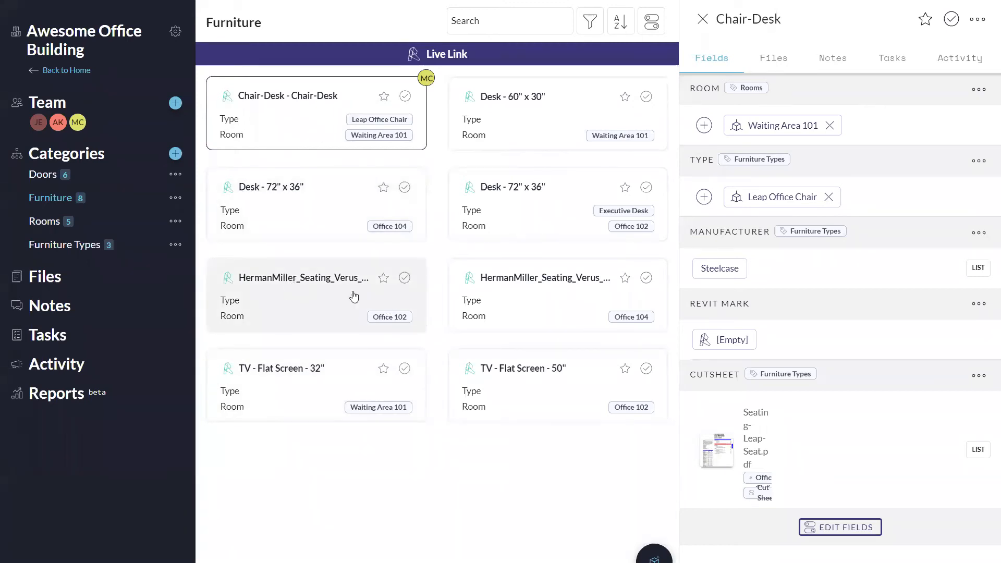
# Relate the 72" x 36" desk in Office 104 to the Executive Desk furniture type.
pyautogui.click(313, 215)
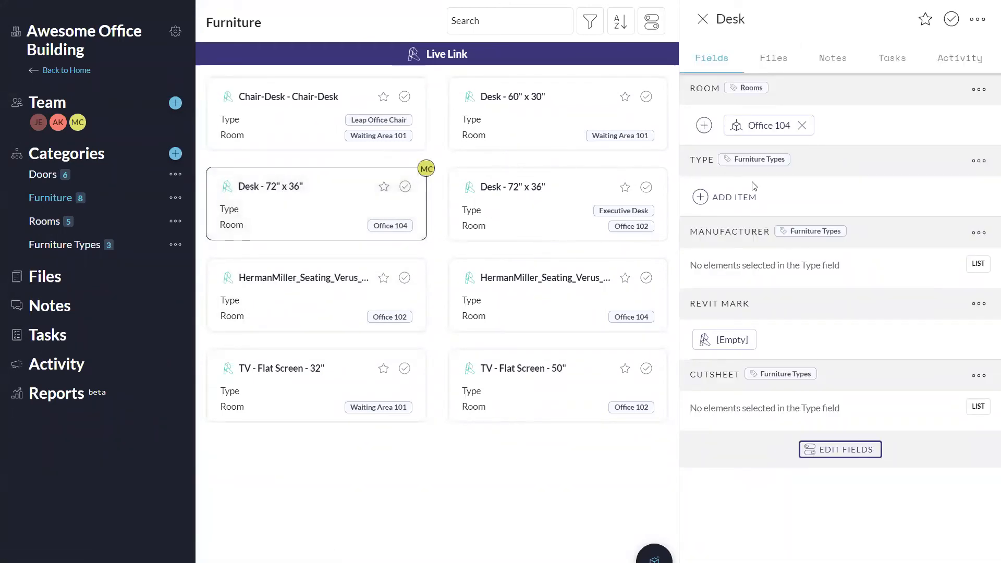
pyautogui.click(735, 199)
pyautogui.click(666, 146)
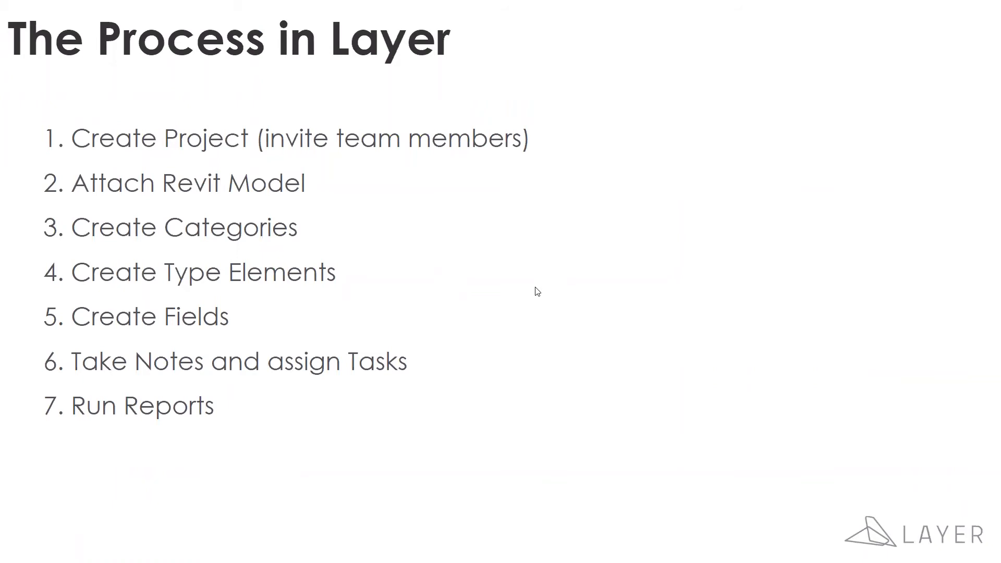
# Return to Layer, reopen the Chair-Desk in the Furniture category and compare its files with its fields.
pyautogui.hotkey('alt', 'Tab')
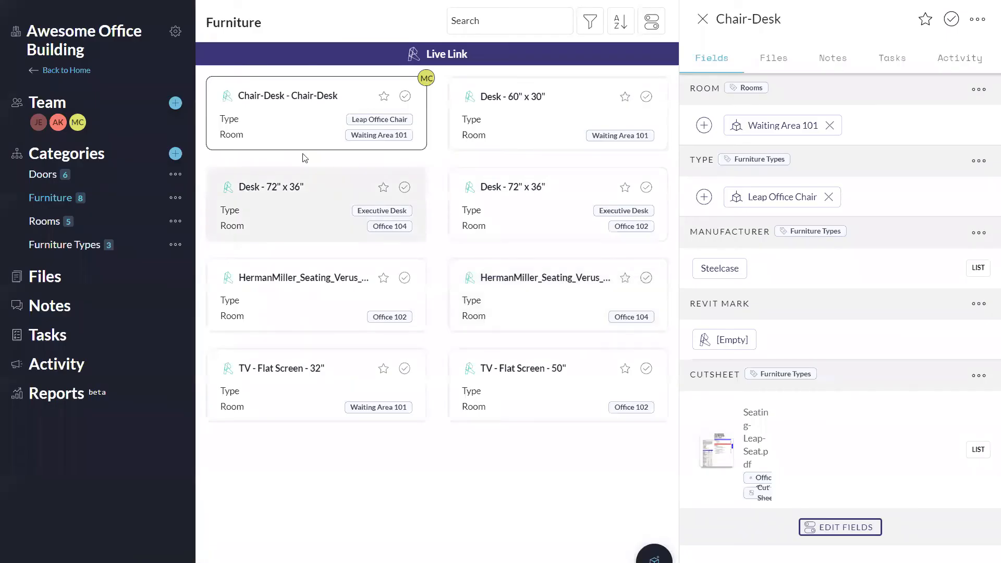
pyautogui.click(33, 202)
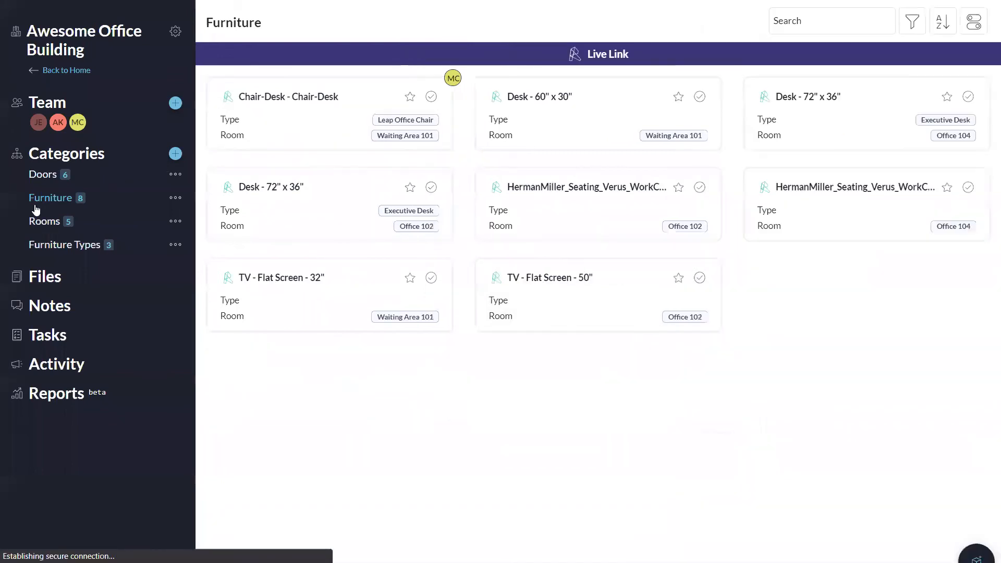
pyautogui.click(271, 108)
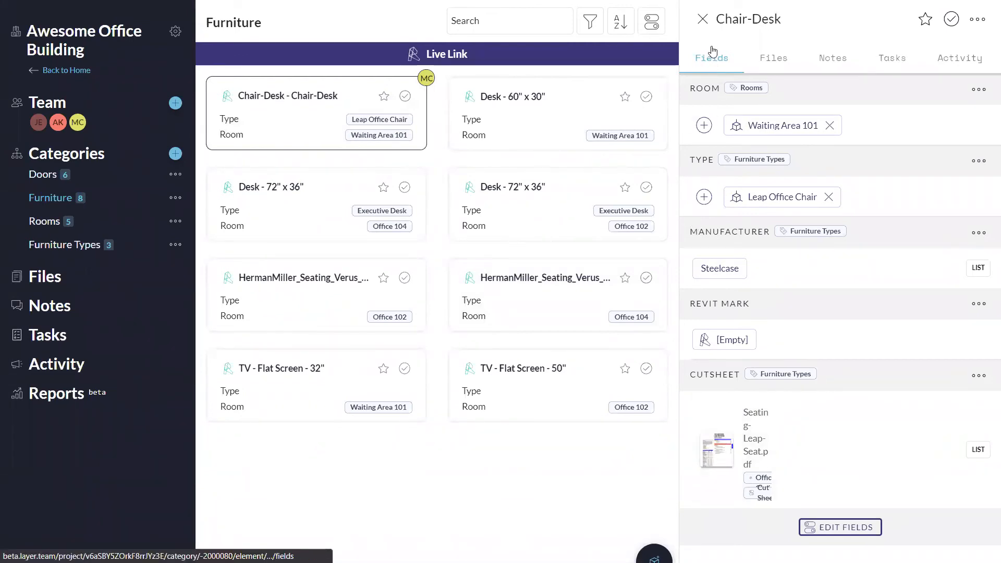
pyautogui.click(781, 64)
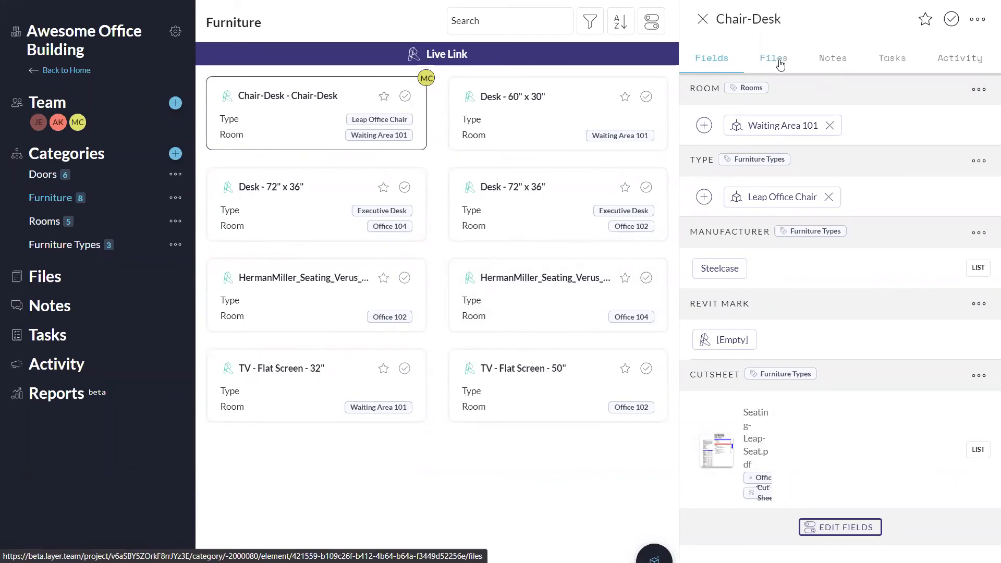
pyautogui.click(780, 64)
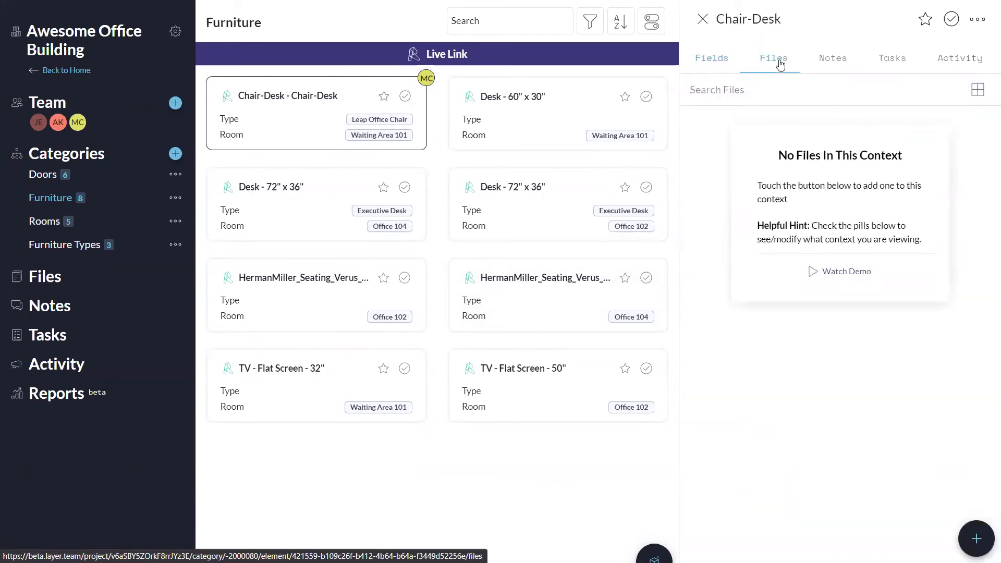
pyautogui.click(705, 61)
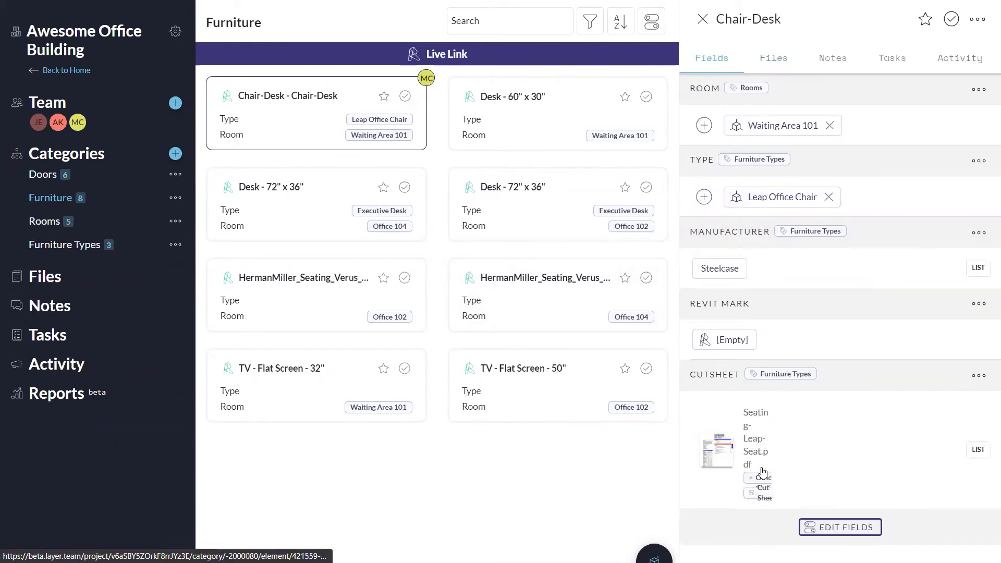
# Open the Chair-Desk's files and view the options for adding a file, dismissing them without adding one.
pyautogui.click(777, 64)
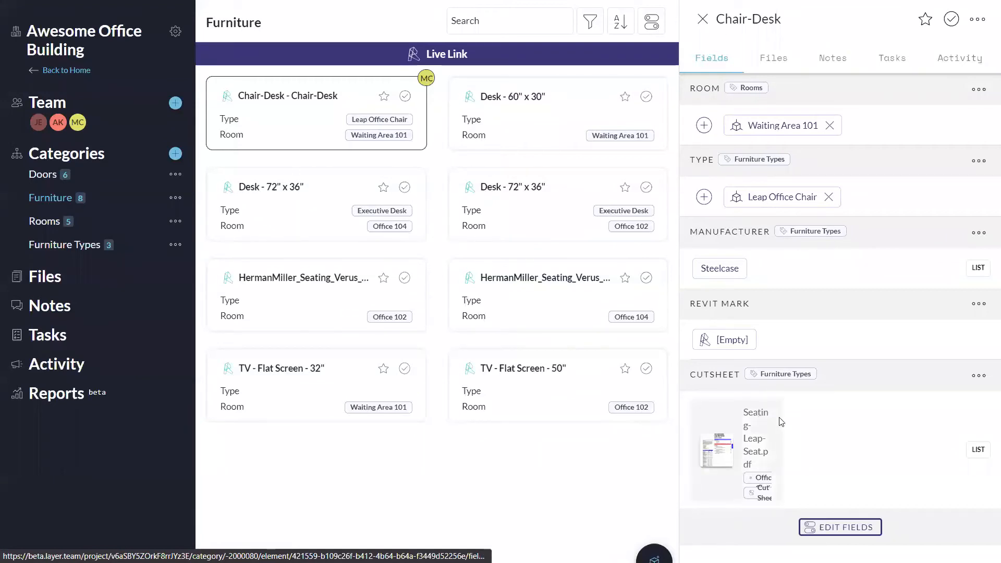
pyautogui.click(782, 61)
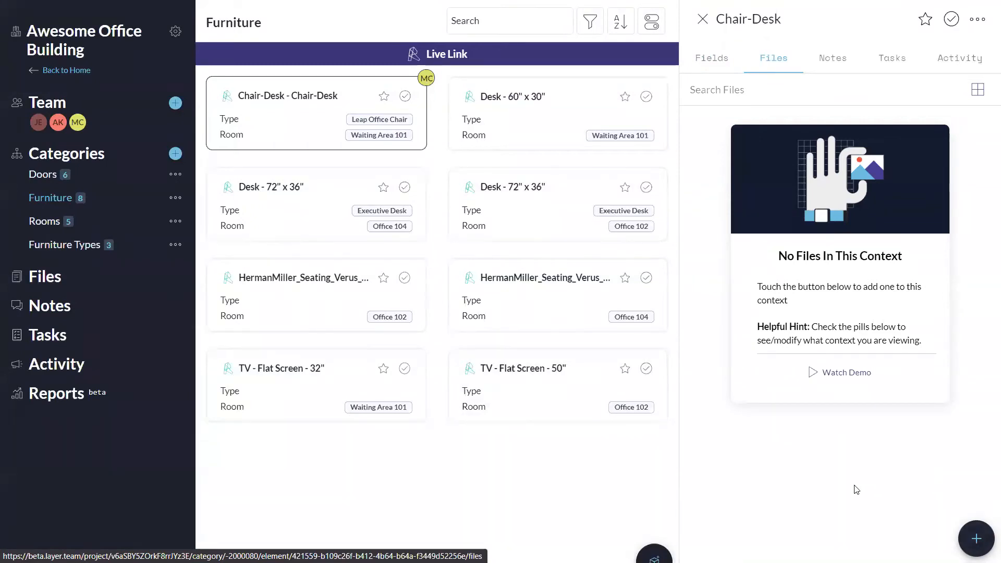
pyautogui.click(984, 544)
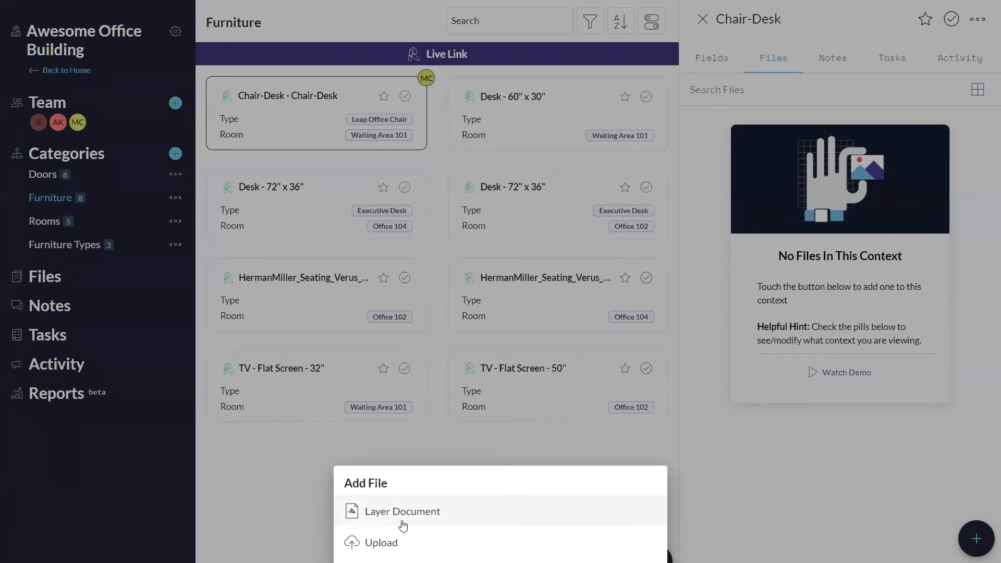
pyautogui.click(985, 335)
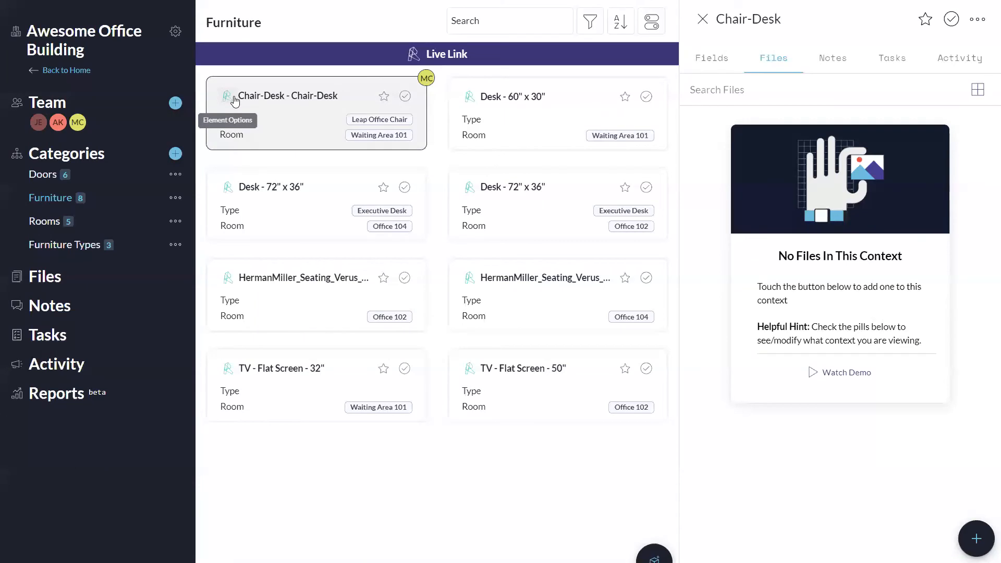
# Add the note "Yet to be ordered" to the Chair-Desk.
pyautogui.click(835, 67)
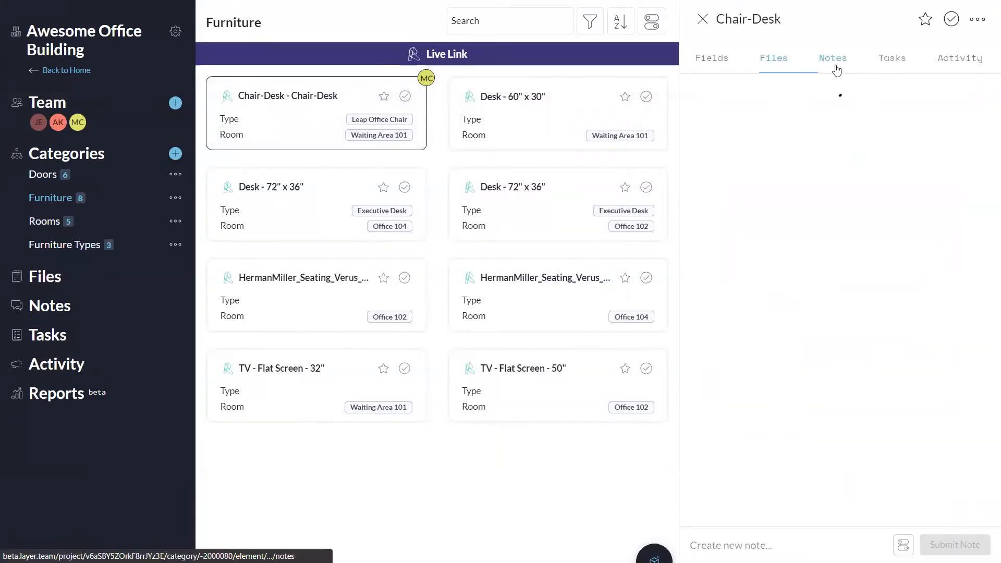
pyautogui.click(755, 543)
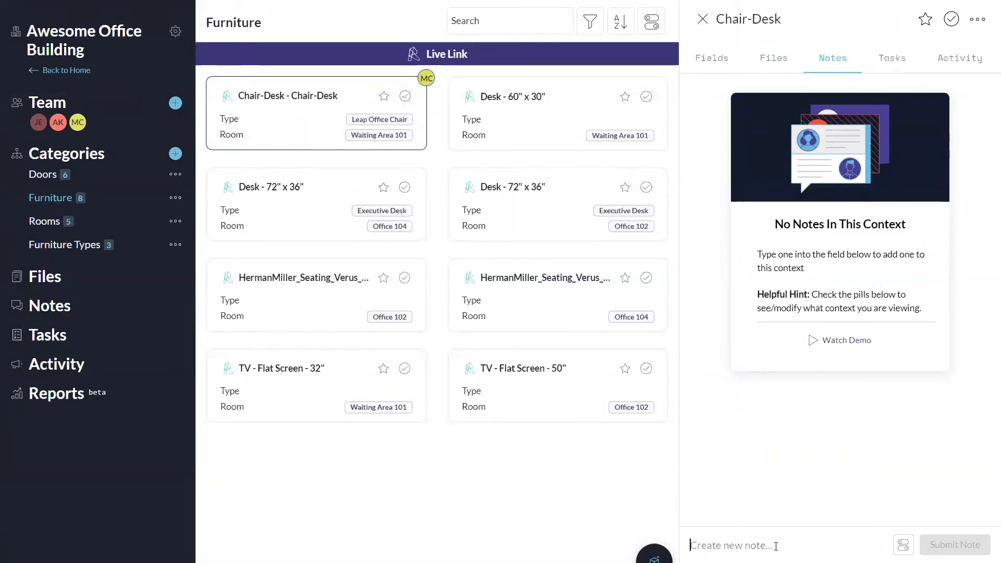
pyautogui.write('Yet to be ordered')
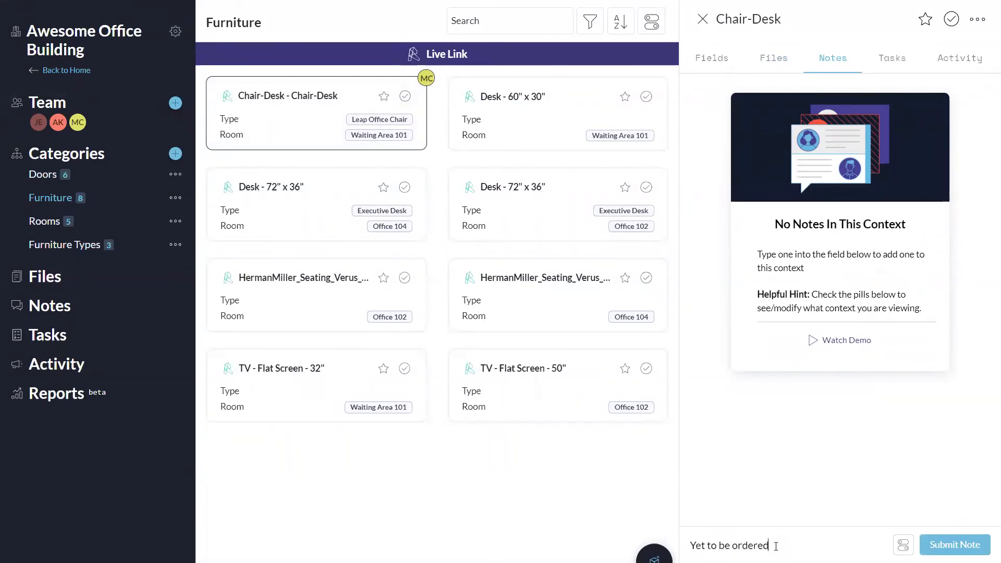
pyautogui.click(954, 544)
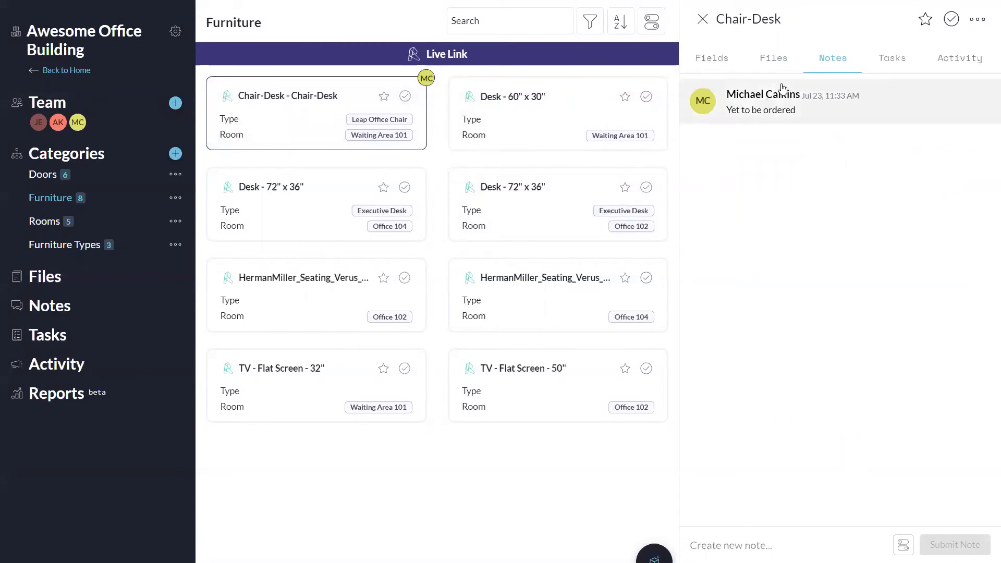
# Add a task to the Chair-Desk made of the team member's first name followed by "please order".
pyautogui.click(886, 61)
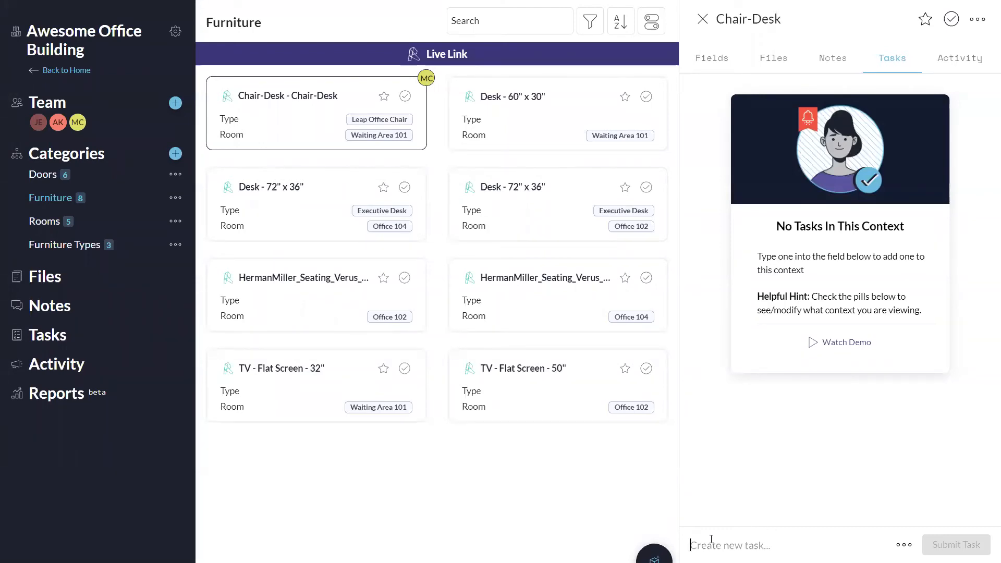
pyautogui.write('Jeff')
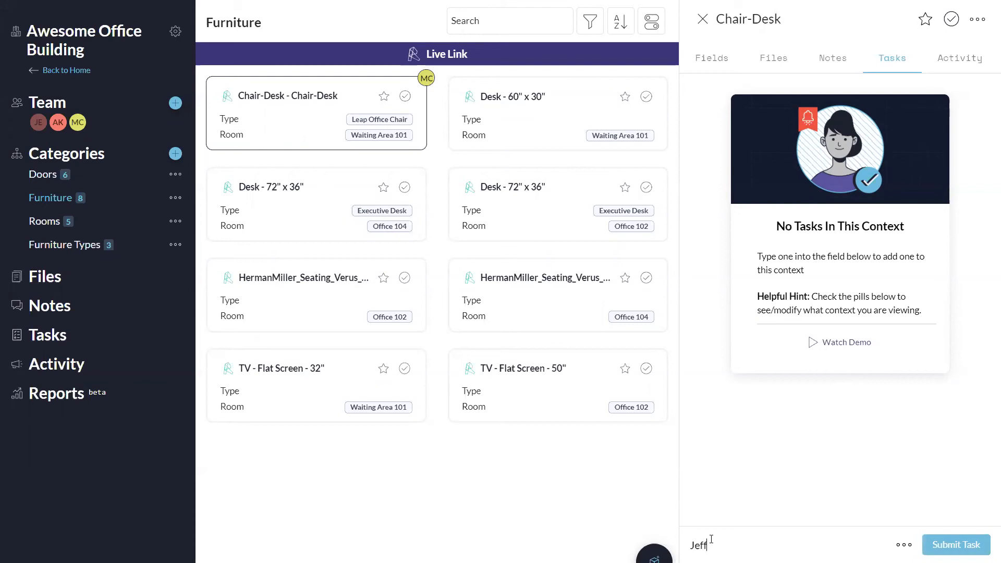
pyautogui.press('BackSpace')
pyautogui.press('BackSpace')
pyautogui.press('BackSpace')
pyautogui.press('BackSpace')
pyautogui.write('@')
pyautogui.press('BackSpace')
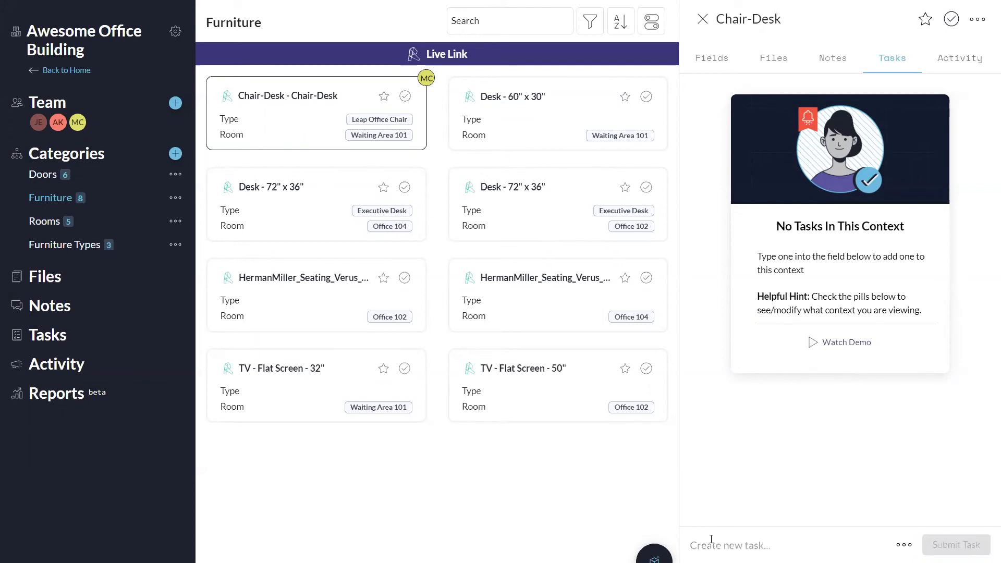
pyautogui.write('Jeff plea')
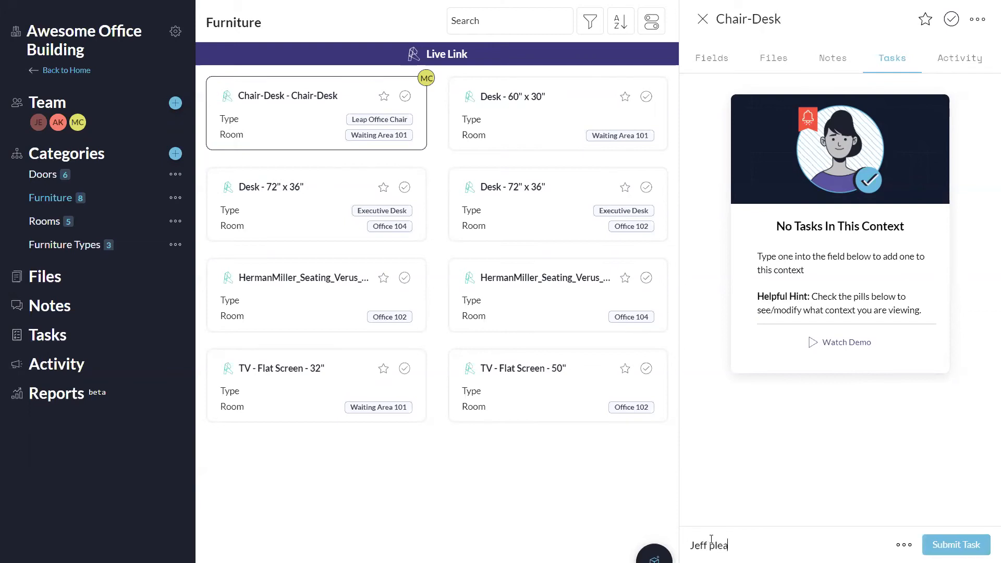
pyautogui.write('se order')
pyautogui.press('Return')
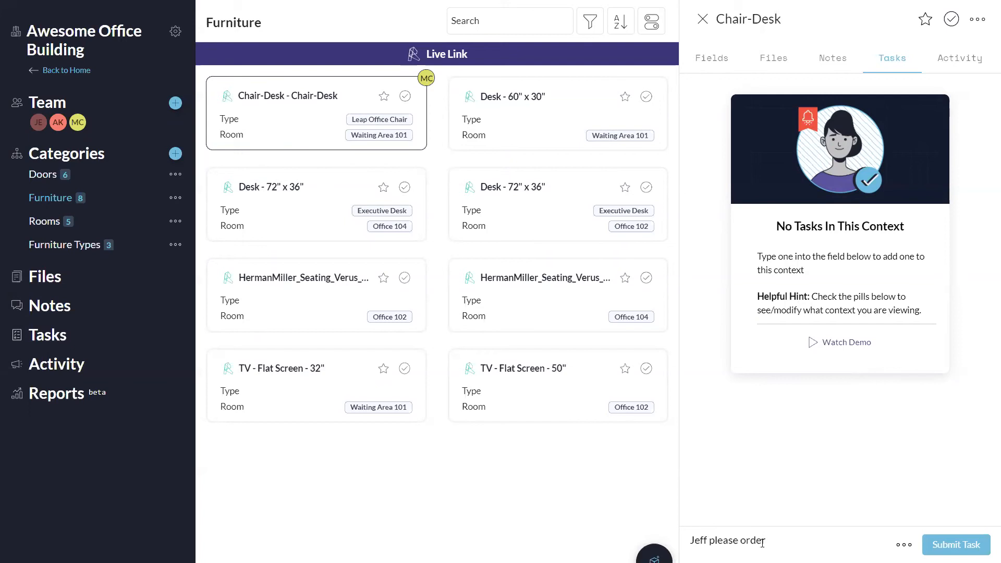
pyautogui.press('BackSpace')
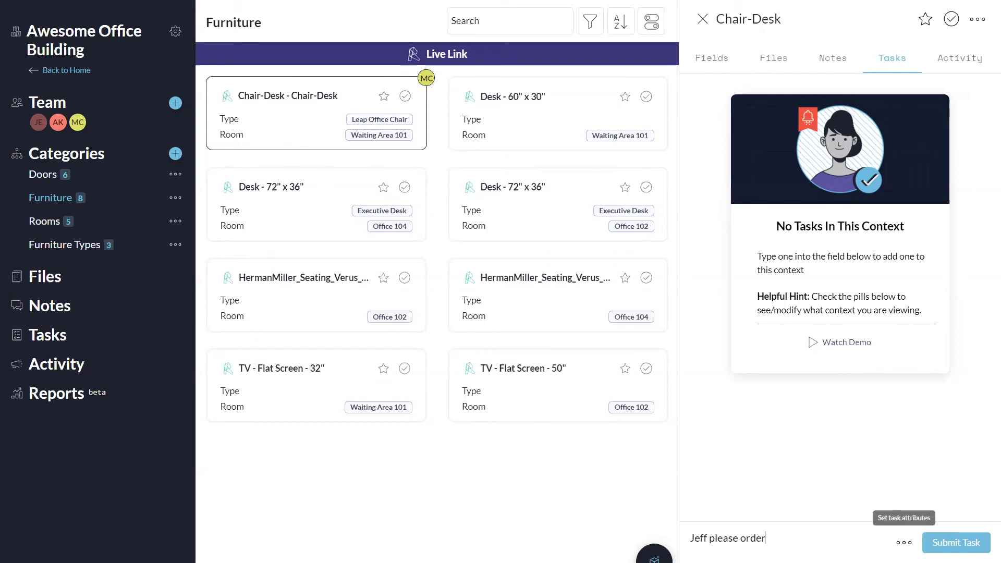
pyautogui.click(956, 542)
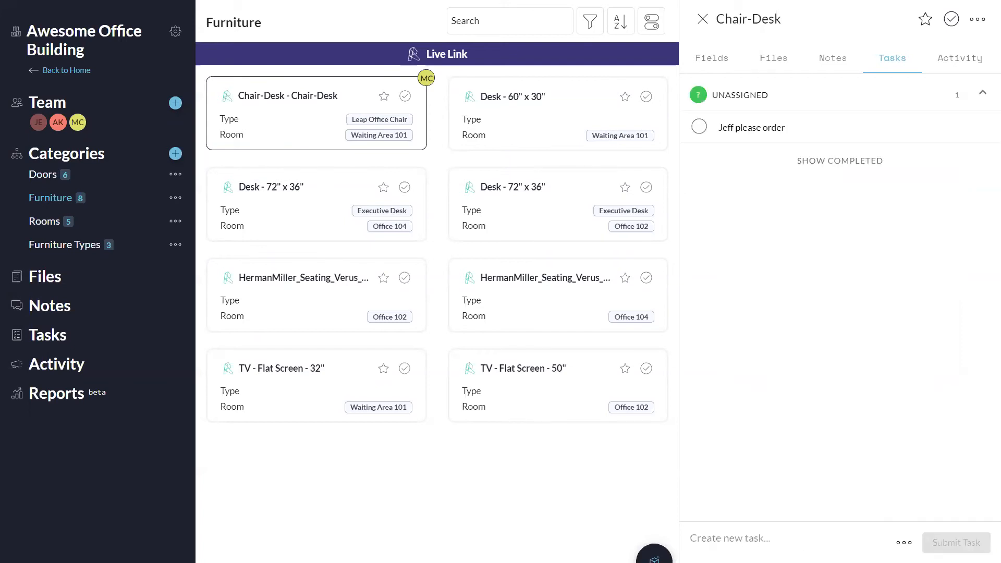
# Set the Chair-Desk's order task due on Jul 24, 2020 and assign it to the team member it names.
pyautogui.click(749, 130)
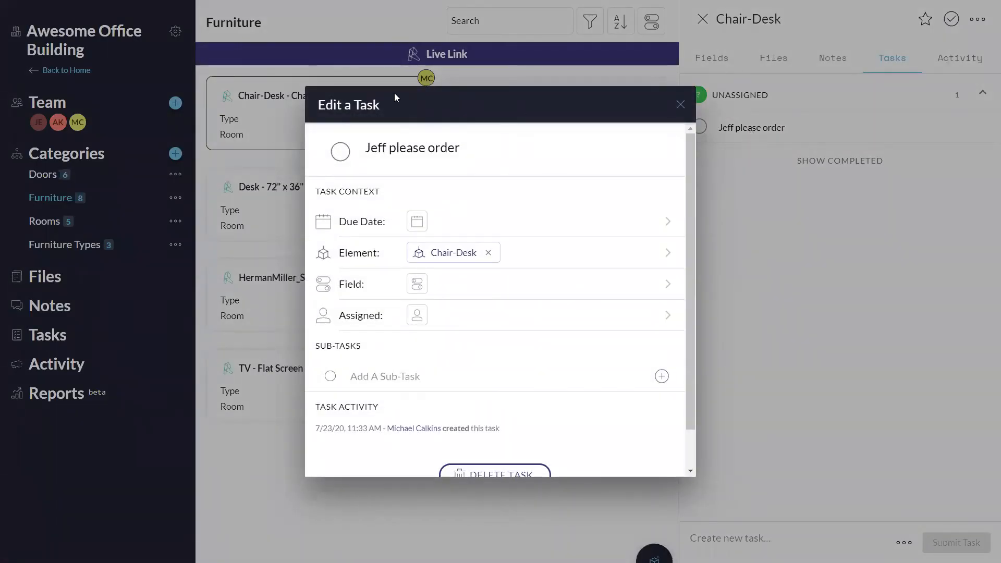
pyautogui.scroll(-1, 692, 195)
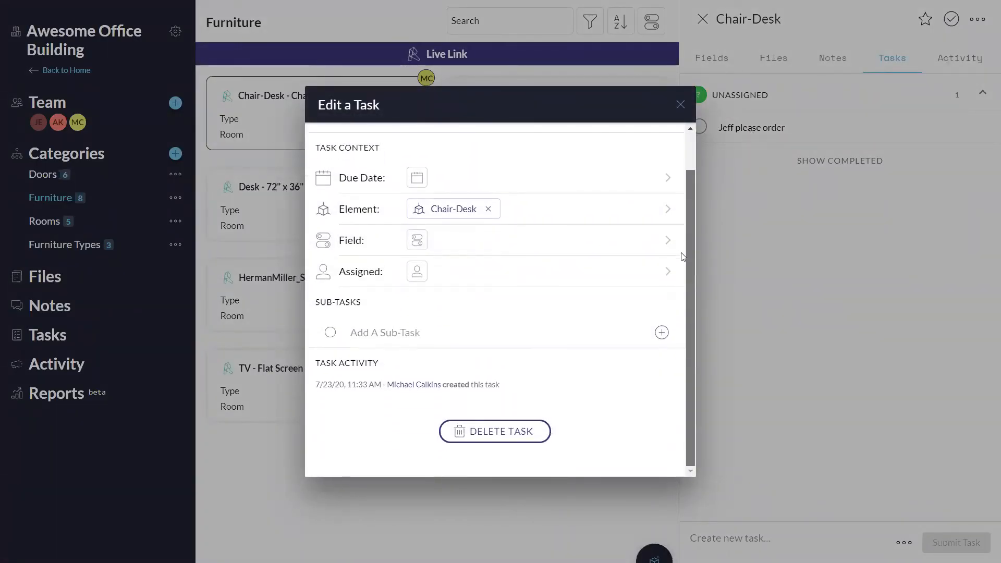
pyautogui.click(417, 180)
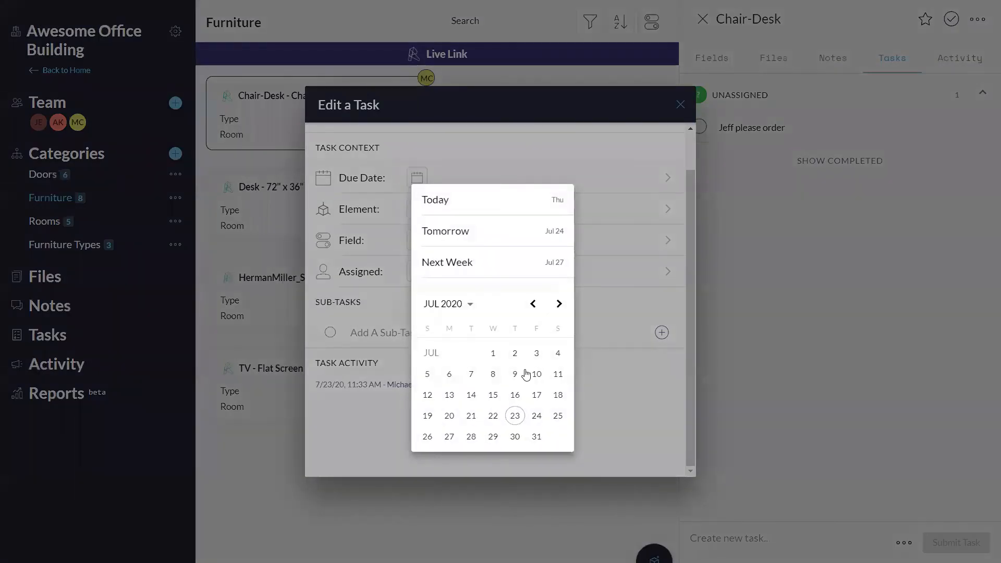
pyautogui.click(535, 417)
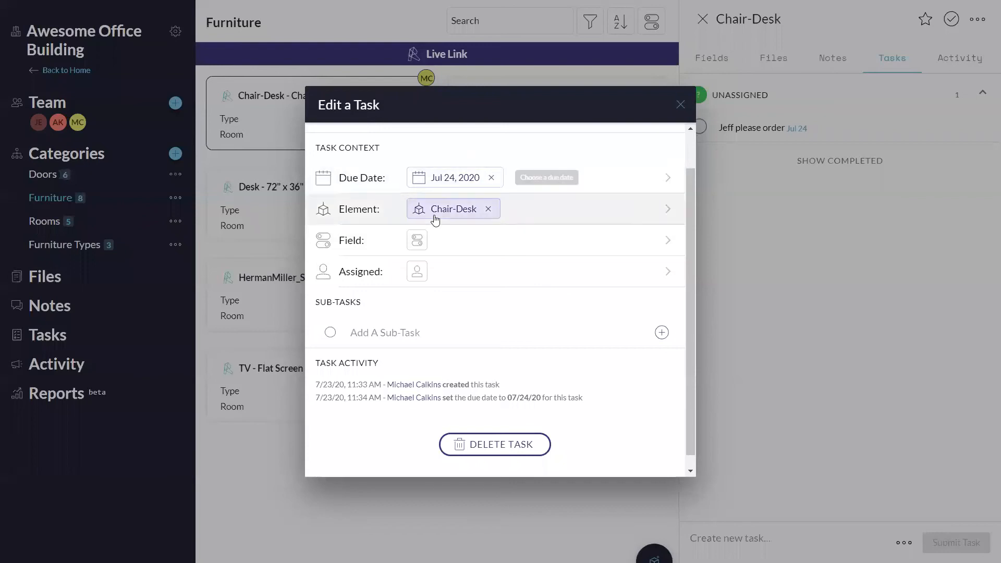
pyautogui.click(412, 271)
pyautogui.click(666, 194)
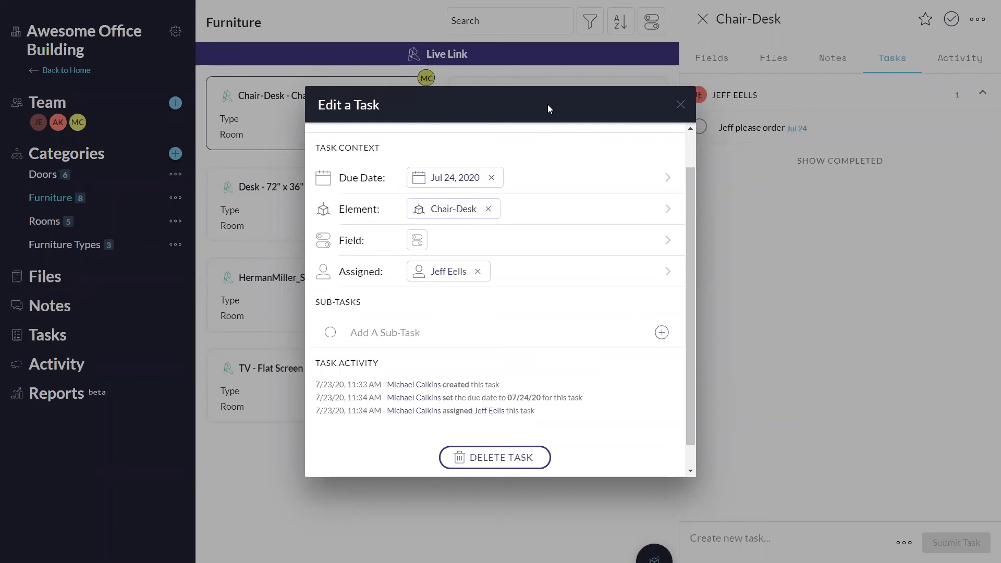
pyautogui.click(771, 430)
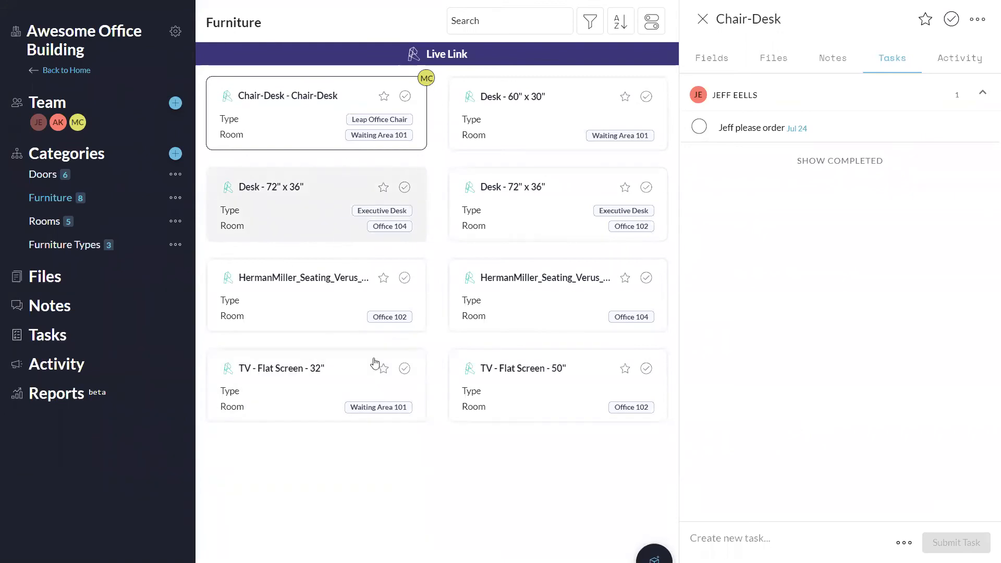
# Try to add the sub-task "contact supplier" to the Chair-Desk's order task, and reopen the task to check it.
pyautogui.click(777, 137)
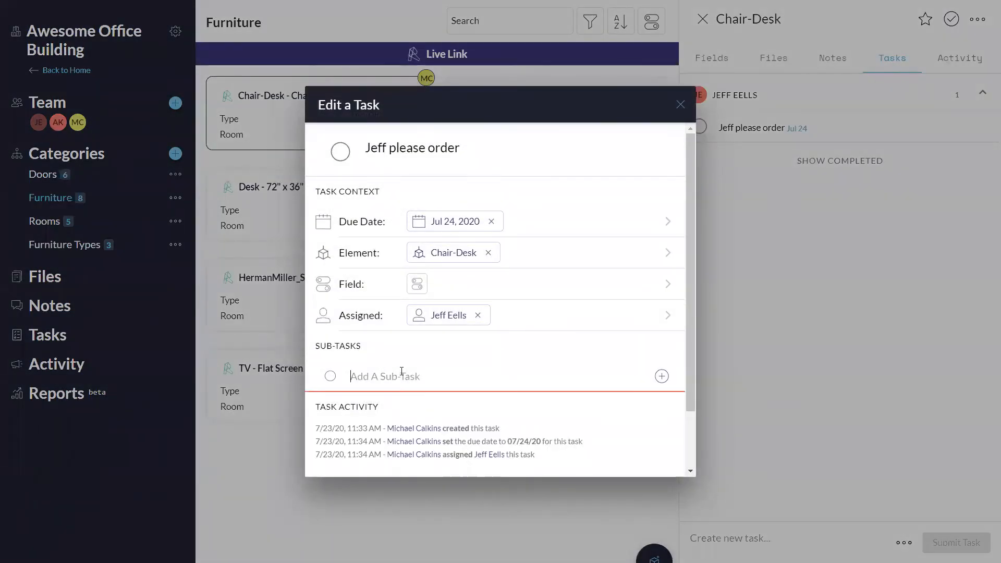
pyautogui.write('contact supplier')
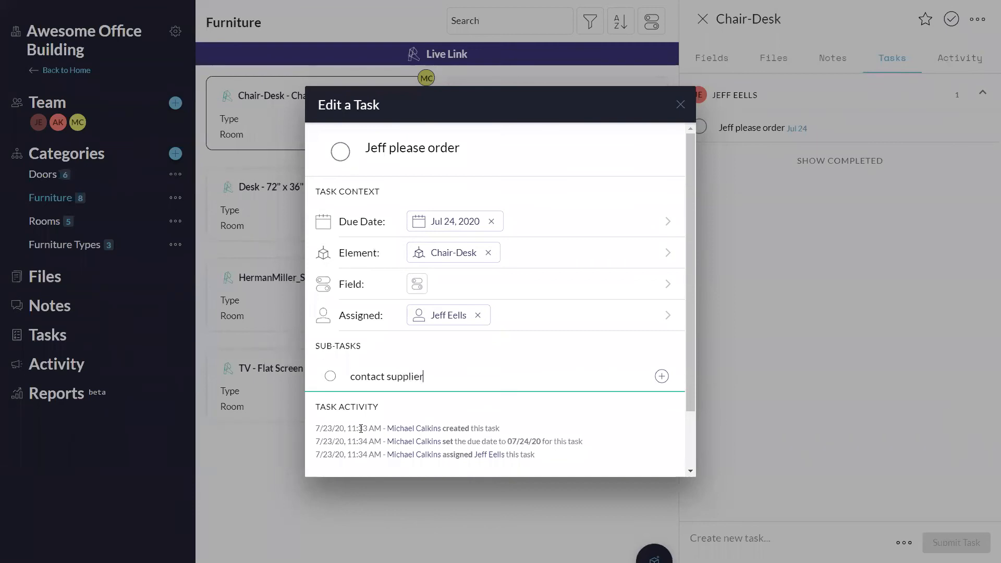
pyautogui.click(893, 443)
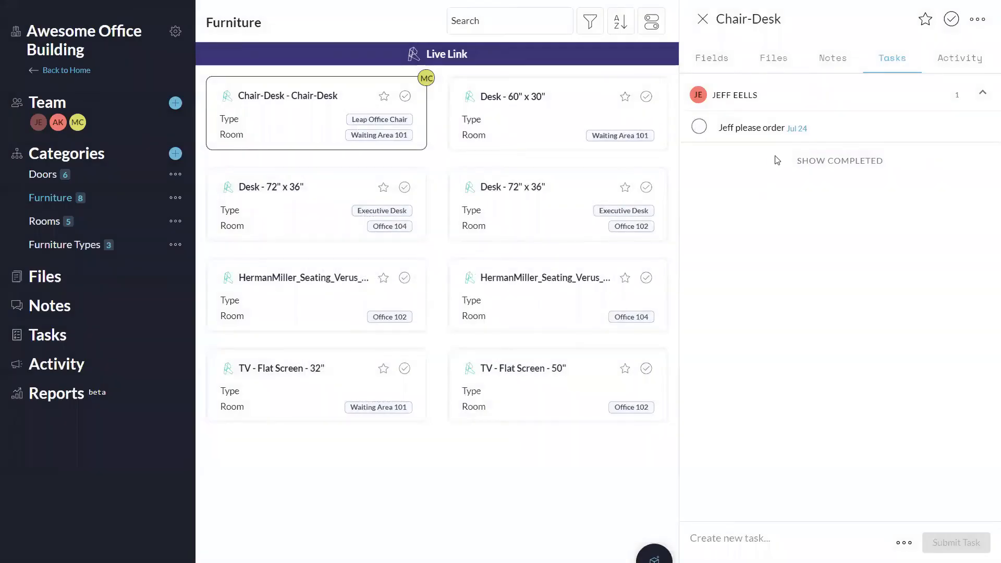
pyautogui.click(722, 127)
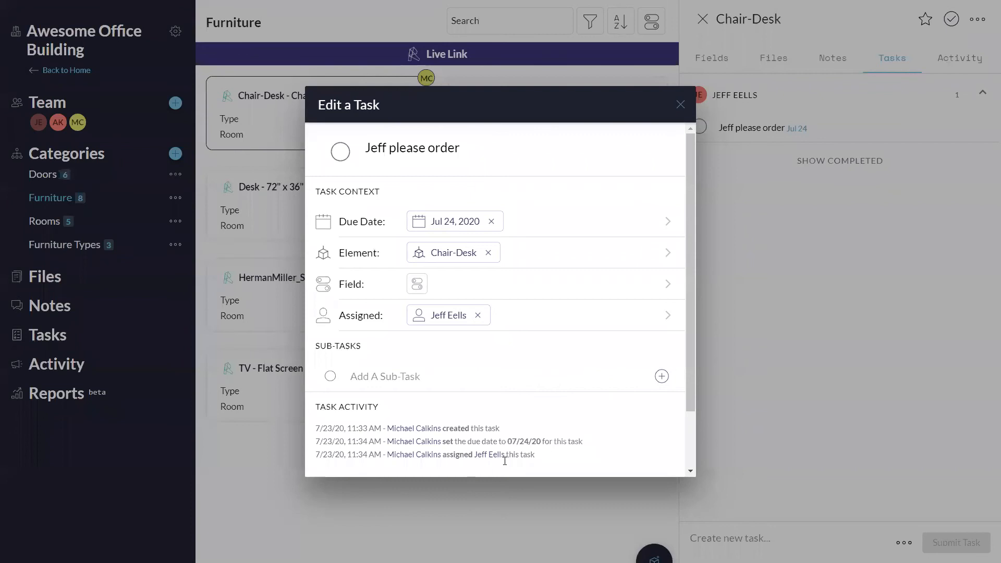
pyautogui.click(787, 342)
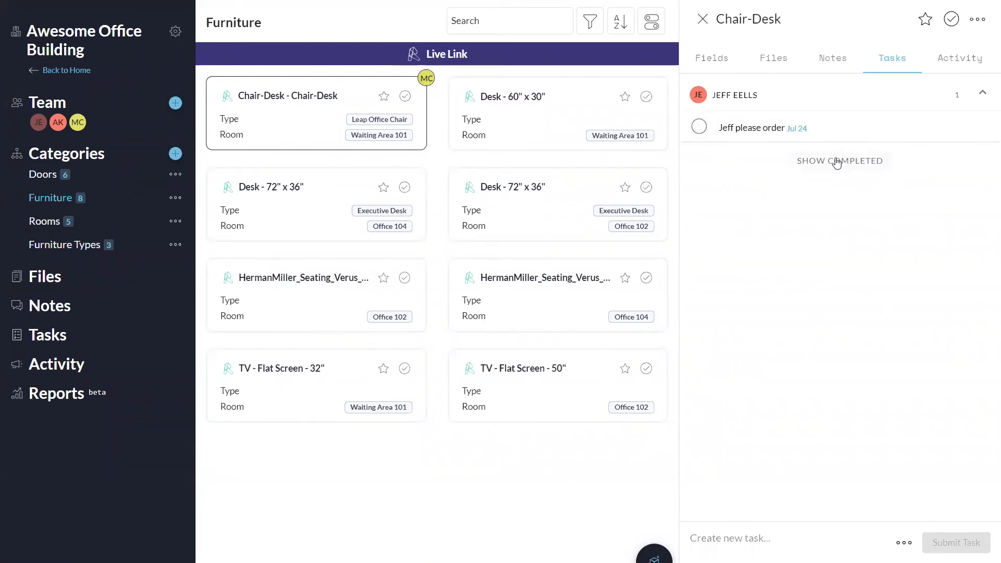
# Undo the 10:36 AM Type change in the Chair-Desk's activity history and check its fields.
pyautogui.click(962, 61)
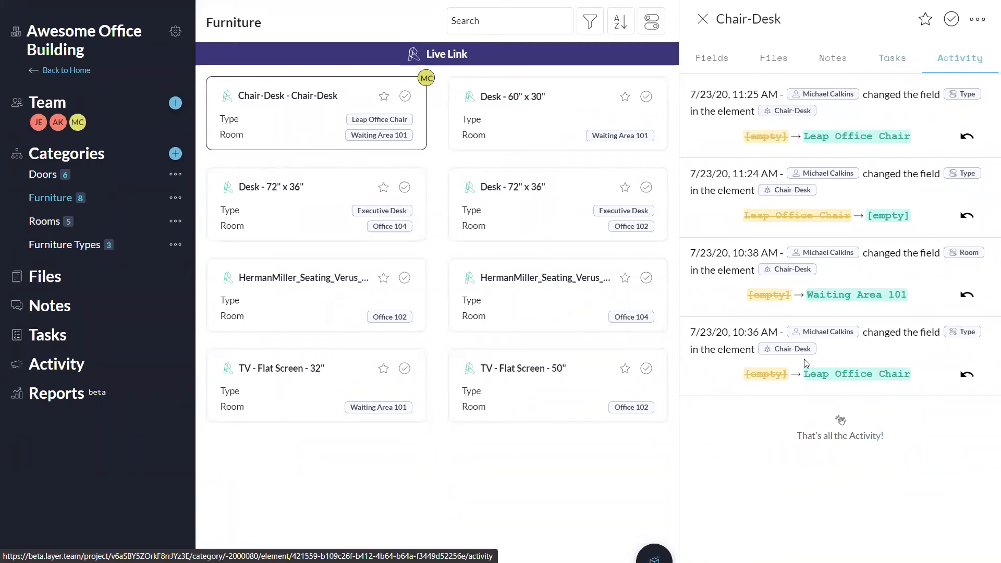
pyautogui.press('ctrl')
pyautogui.press('ctrl')
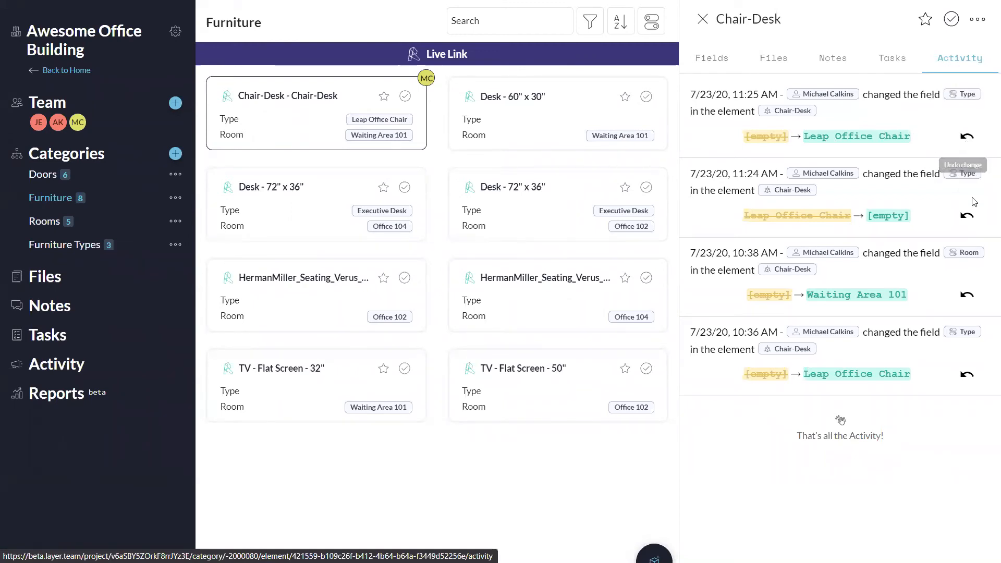
pyautogui.press('ctrl')
pyautogui.press('ctrl')
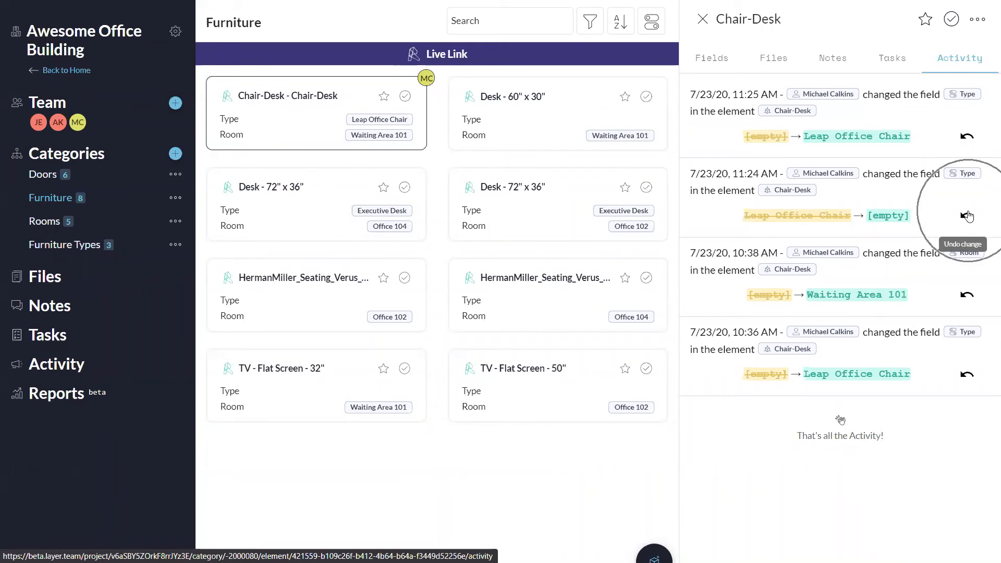
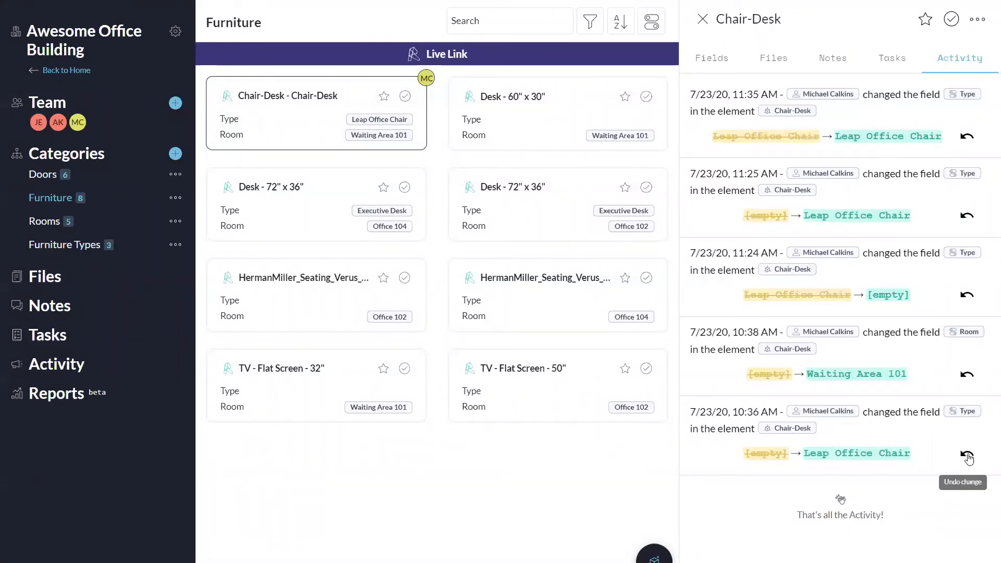
pyautogui.click(967, 457)
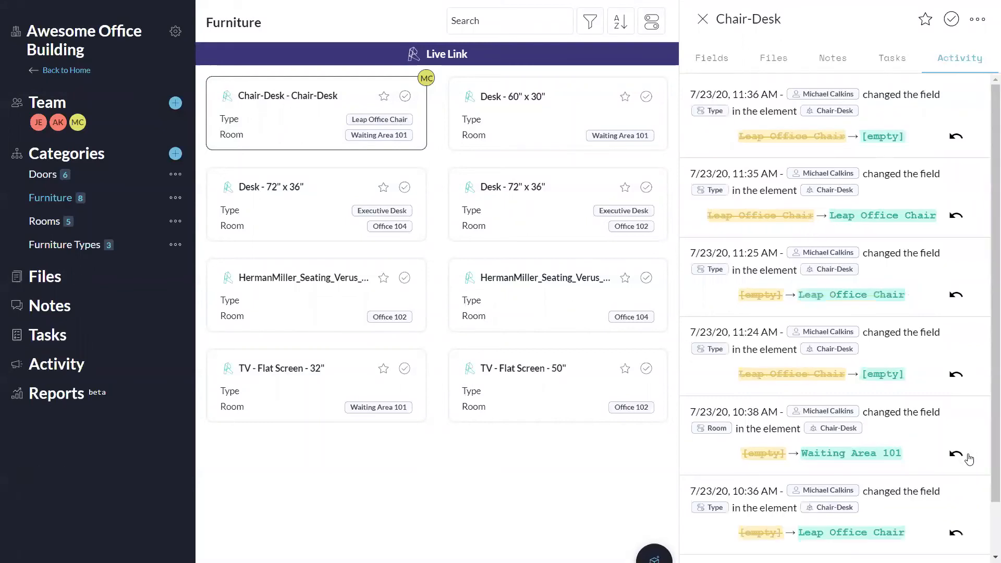
pyautogui.click(712, 58)
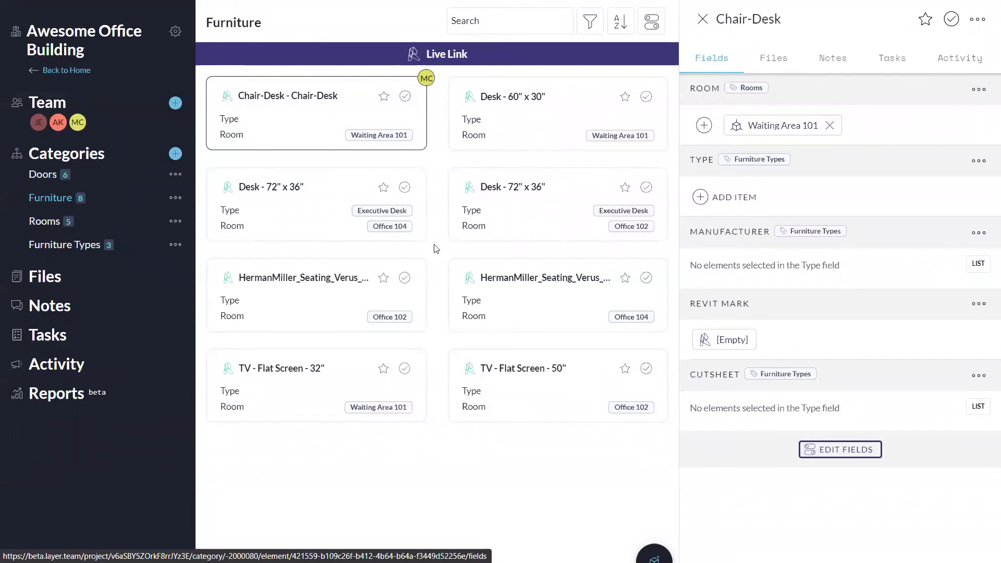
# Search the Furniture category for "desk".
pyautogui.click(531, 19)
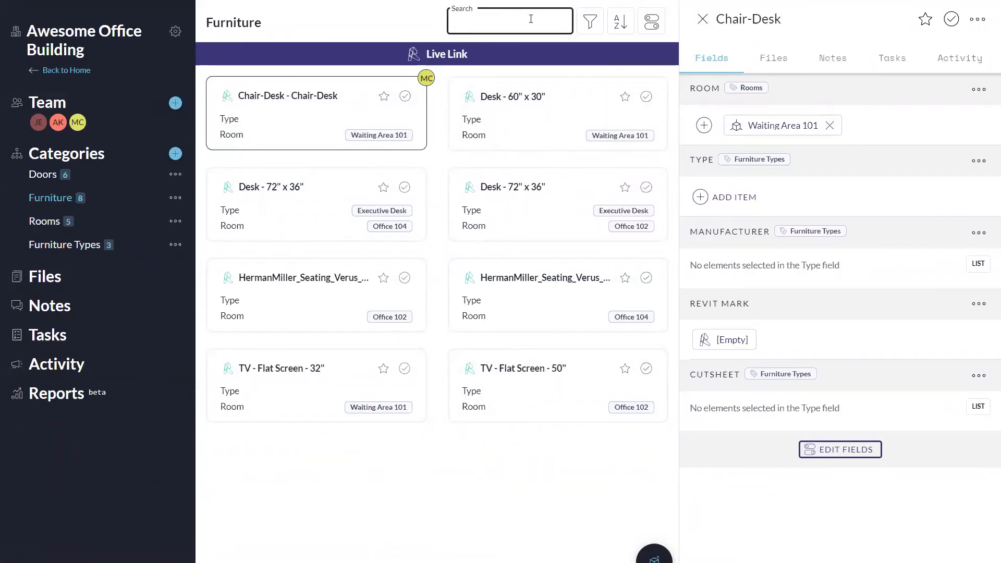
pyautogui.write('de')
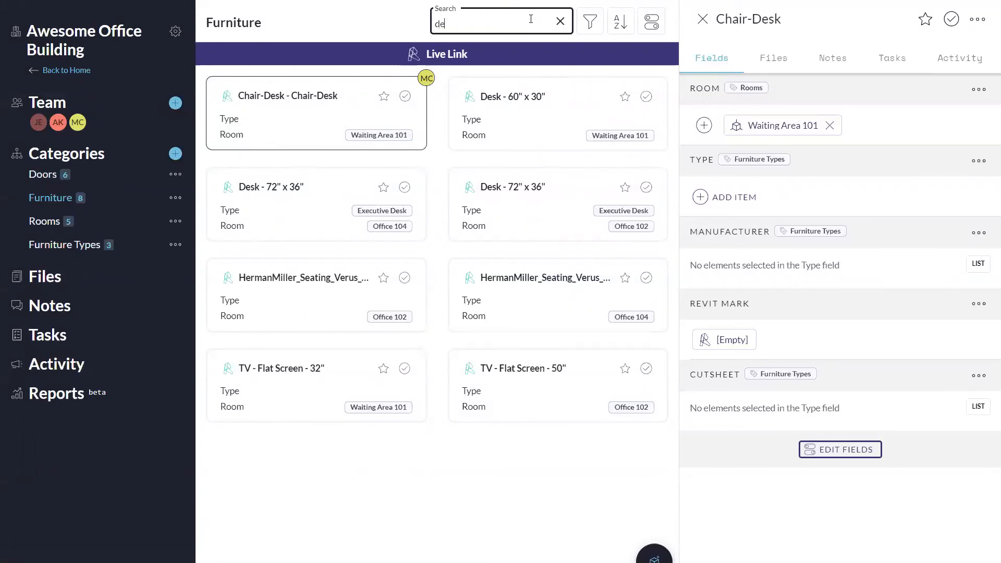
pyautogui.write('sk')
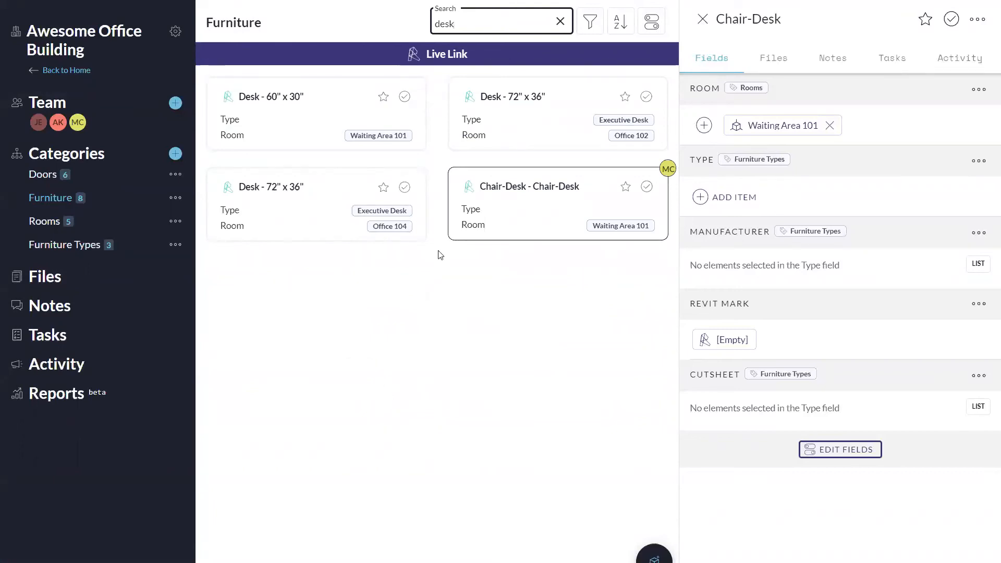
# Add a filter to the Furniture category where Room contains Waiting Area 101.
pyautogui.click(589, 23)
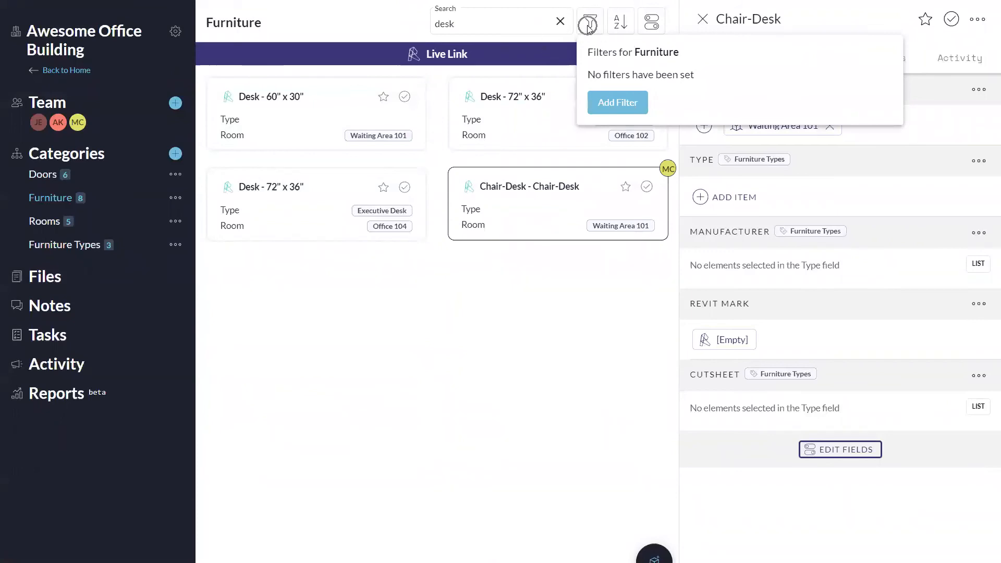
pyautogui.click(623, 103)
pyautogui.click(676, 80)
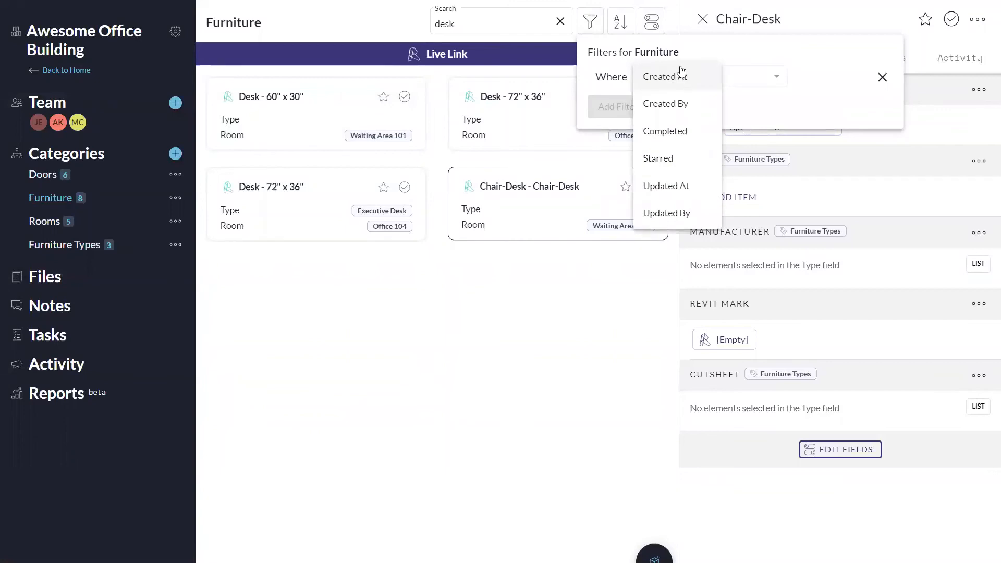
pyautogui.scroll(-2, 681, 70)
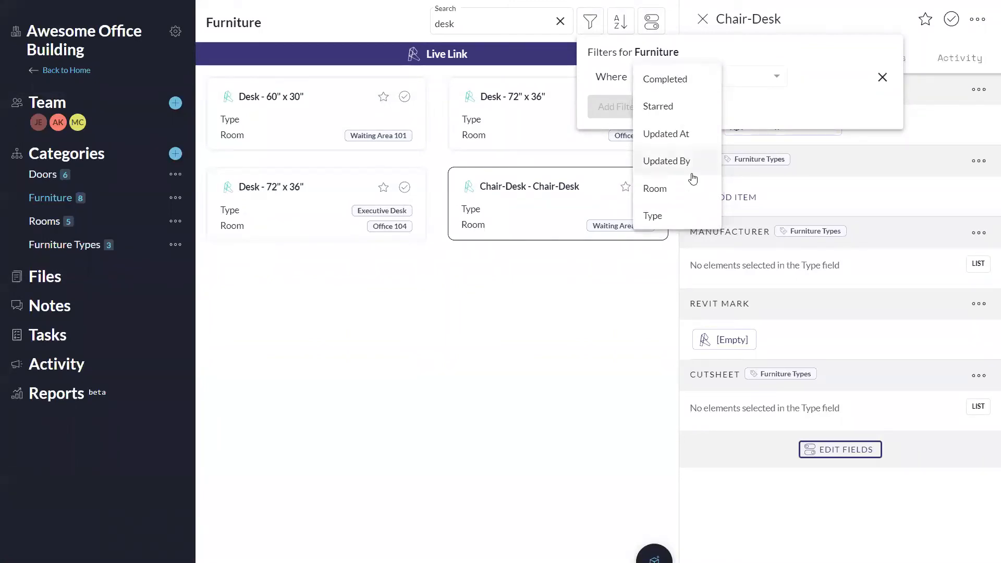
pyautogui.click(686, 193)
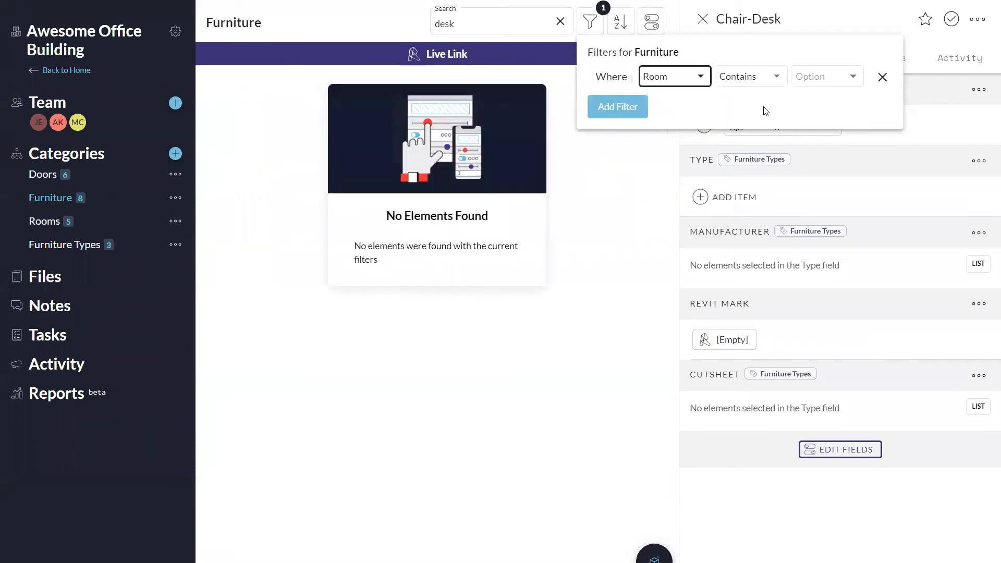
pyautogui.click(776, 76)
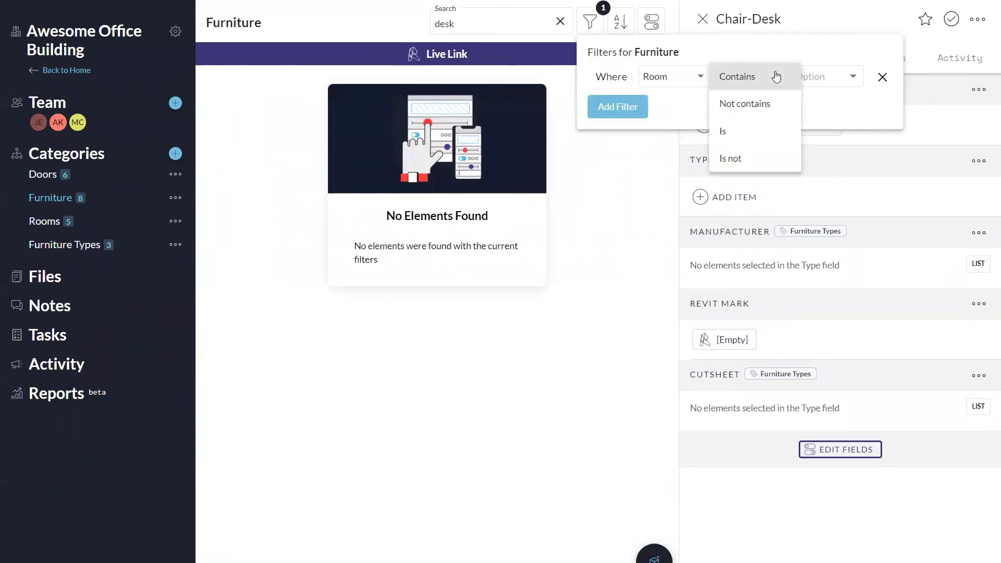
pyautogui.click(740, 76)
pyautogui.click(824, 76)
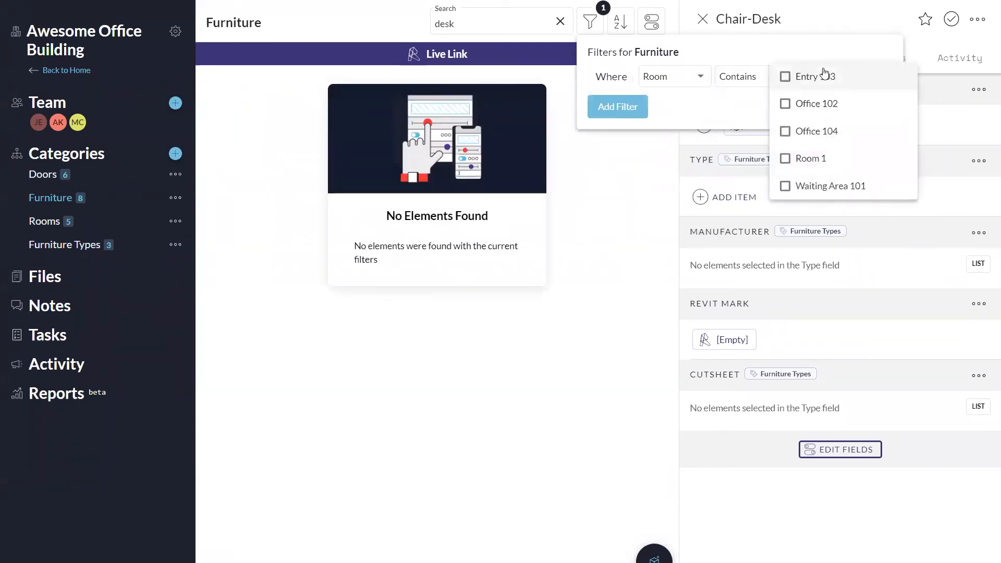
pyautogui.click(809, 76)
pyautogui.click(785, 76)
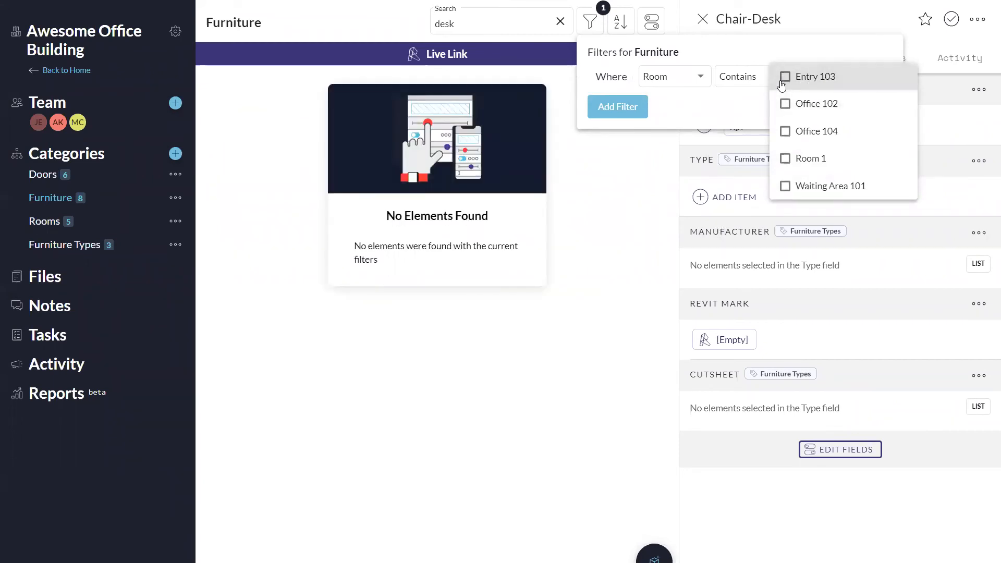
pyautogui.click(785, 186)
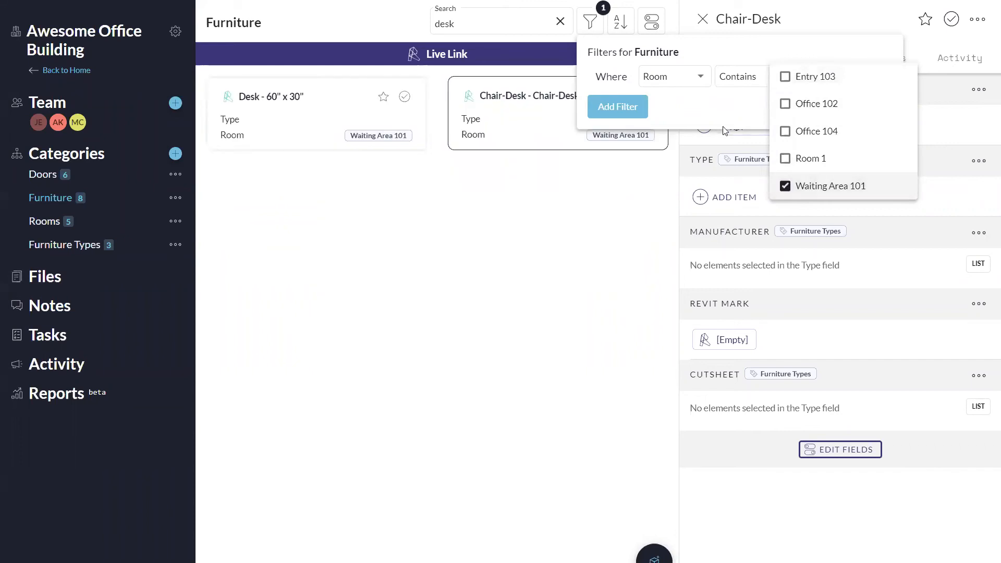
# Close the Furniture filter settings and look over the fields available for sorting the Furniture category.
pyautogui.click(726, 110)
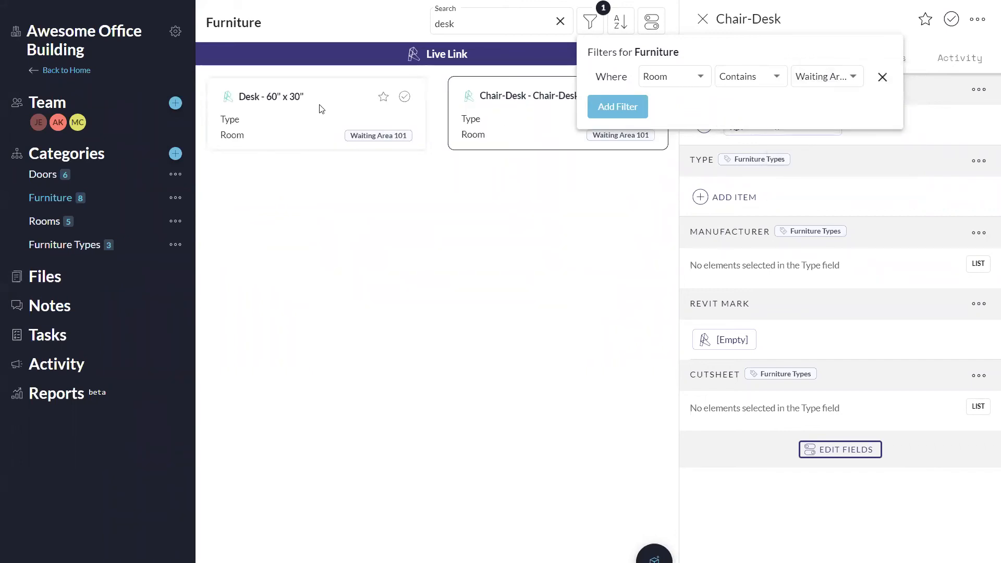
pyautogui.click(547, 248)
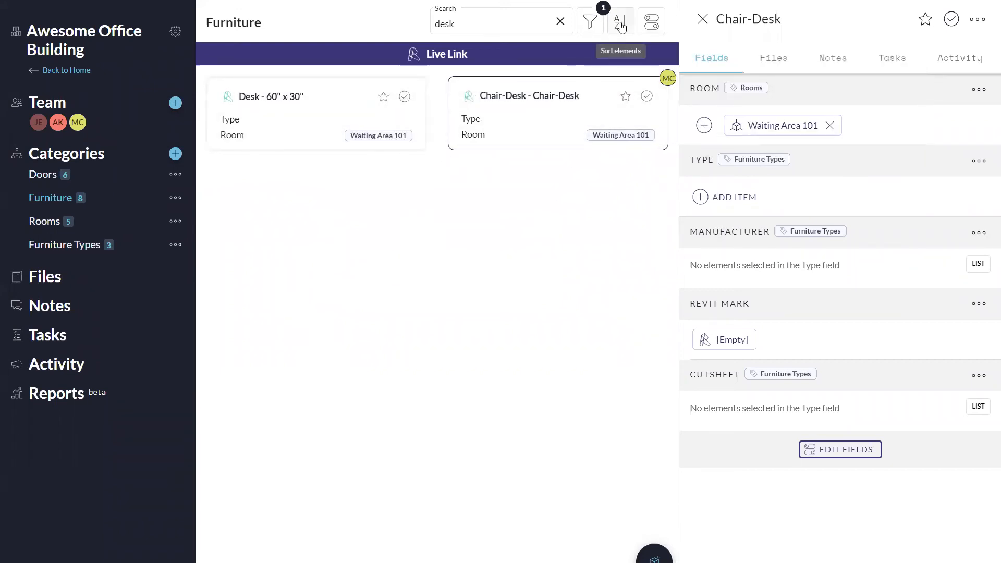
pyautogui.click(620, 25)
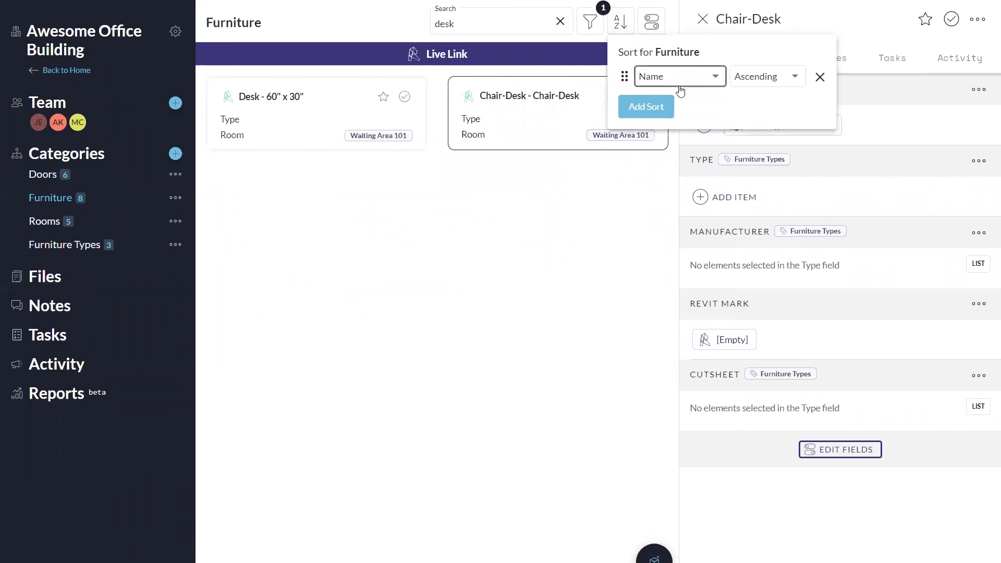
pyautogui.click(697, 84)
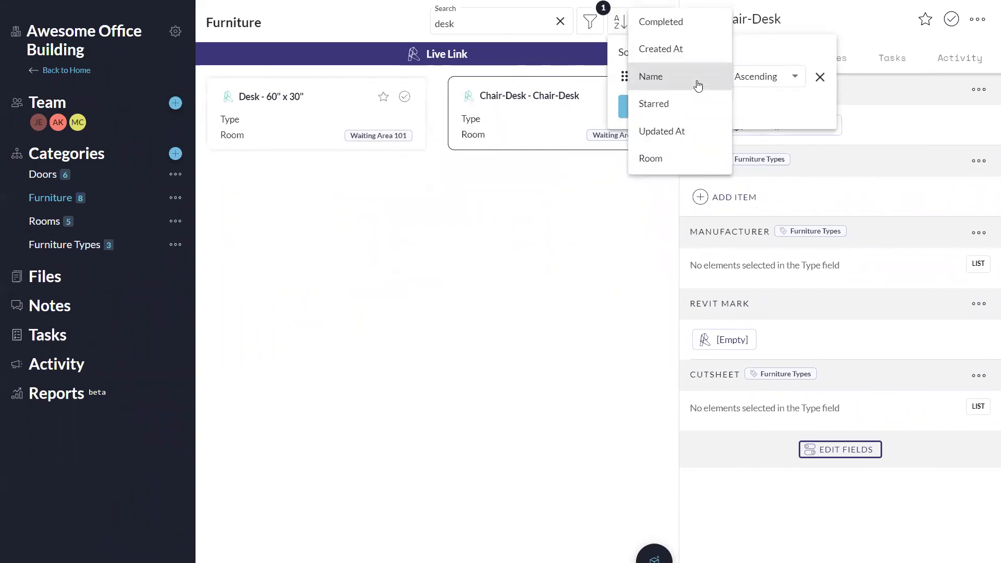
pyautogui.click(764, 115)
pyautogui.click(642, 205)
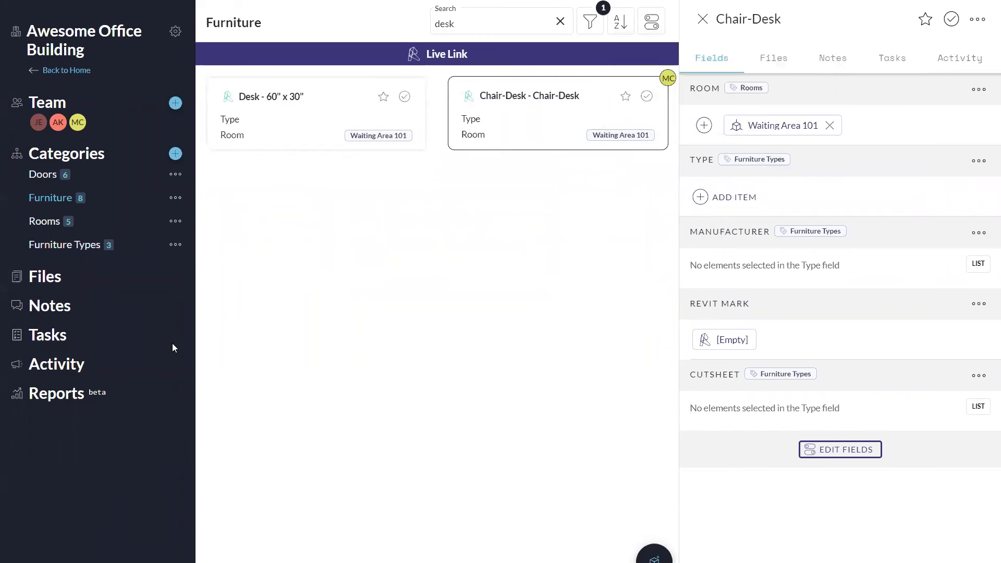
# Sort the elements in the Doors category by Name in ascending order.
pyautogui.click(45, 175)
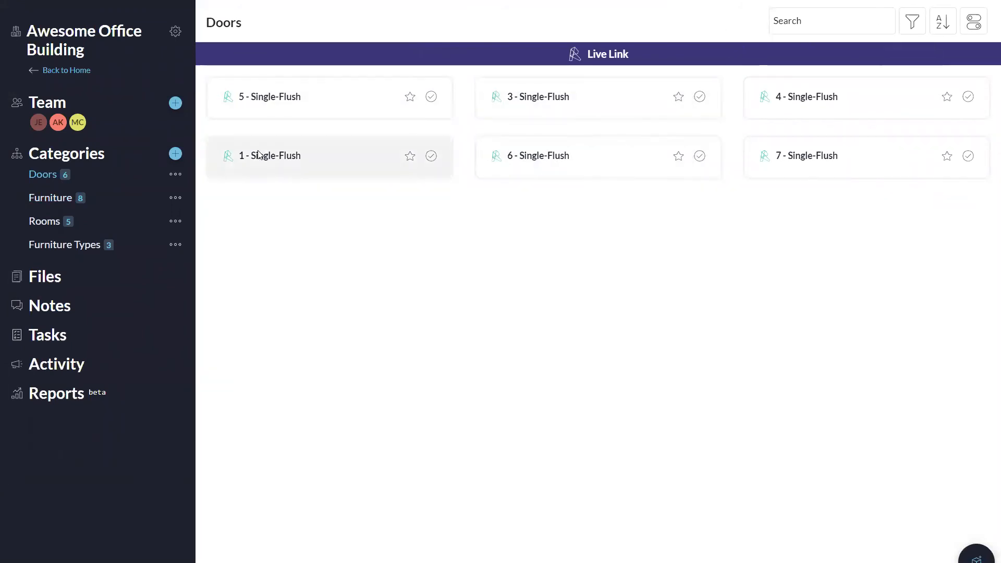
pyautogui.click(942, 22)
pyautogui.click(782, 104)
pyautogui.click(792, 79)
pyautogui.click(785, 133)
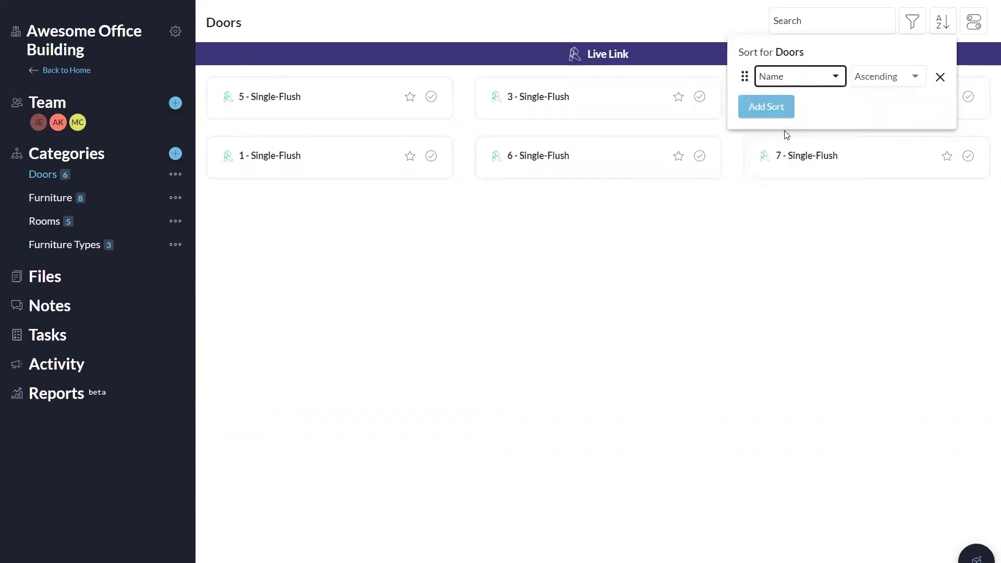
pyautogui.click(816, 76)
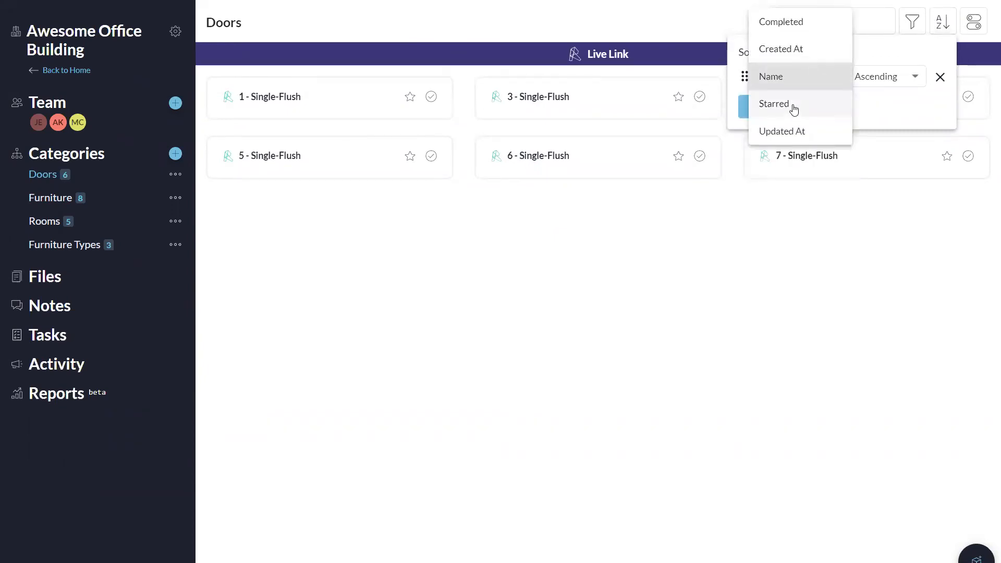
pyautogui.click(869, 114)
pyautogui.click(767, 109)
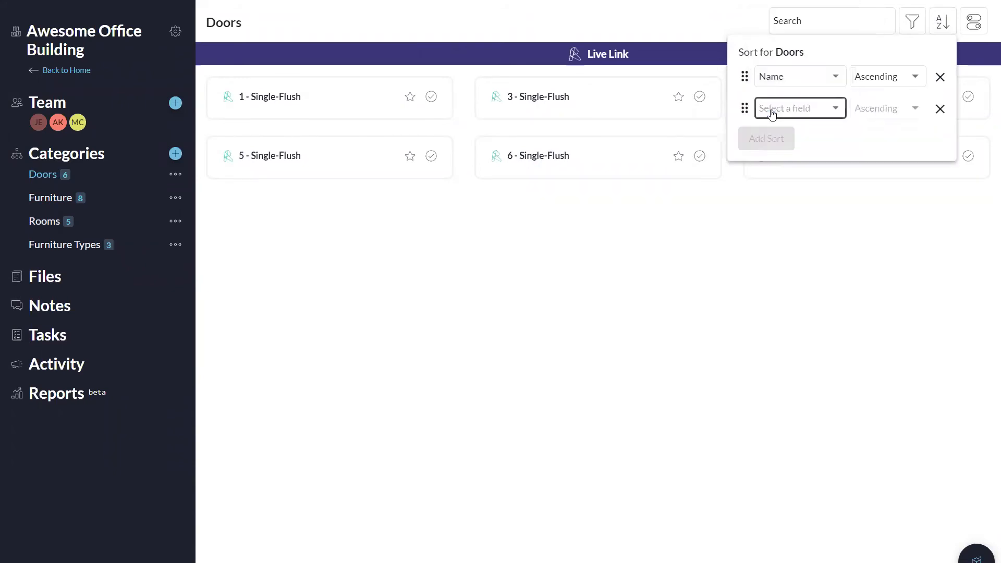
pyautogui.click(790, 271)
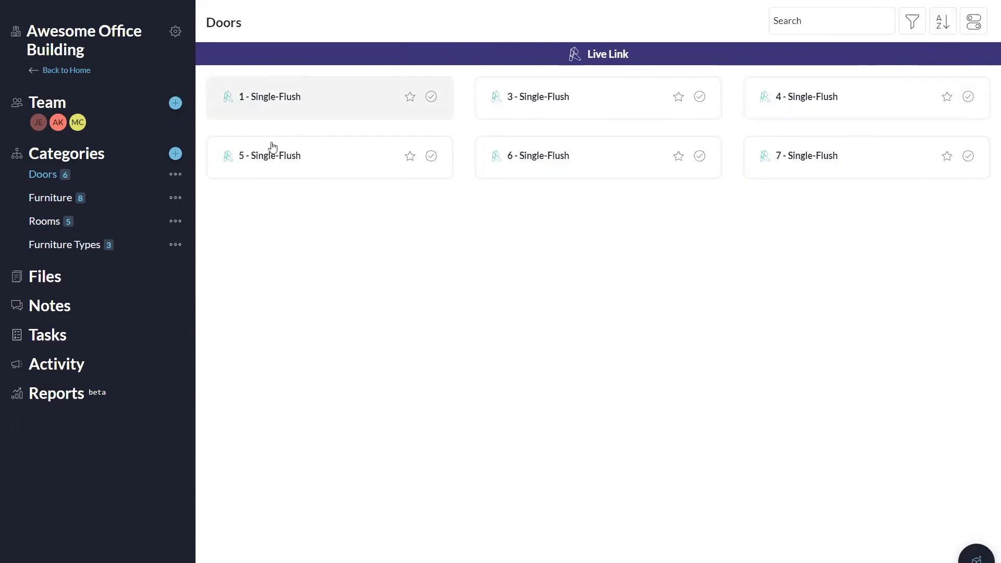
# Check which fields the Furniture category's cards are customized to show.
pyautogui.click(60, 198)
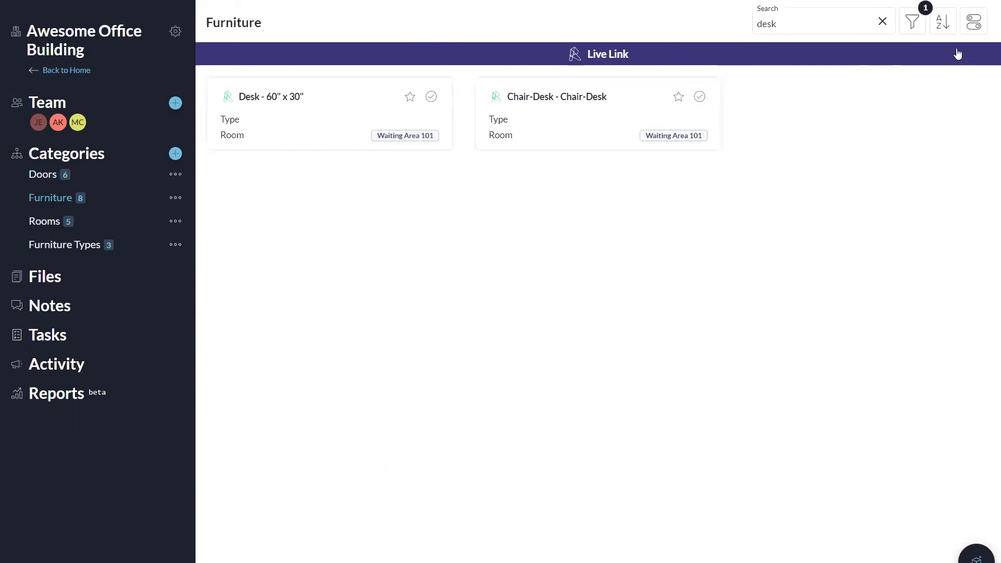
pyautogui.click(973, 22)
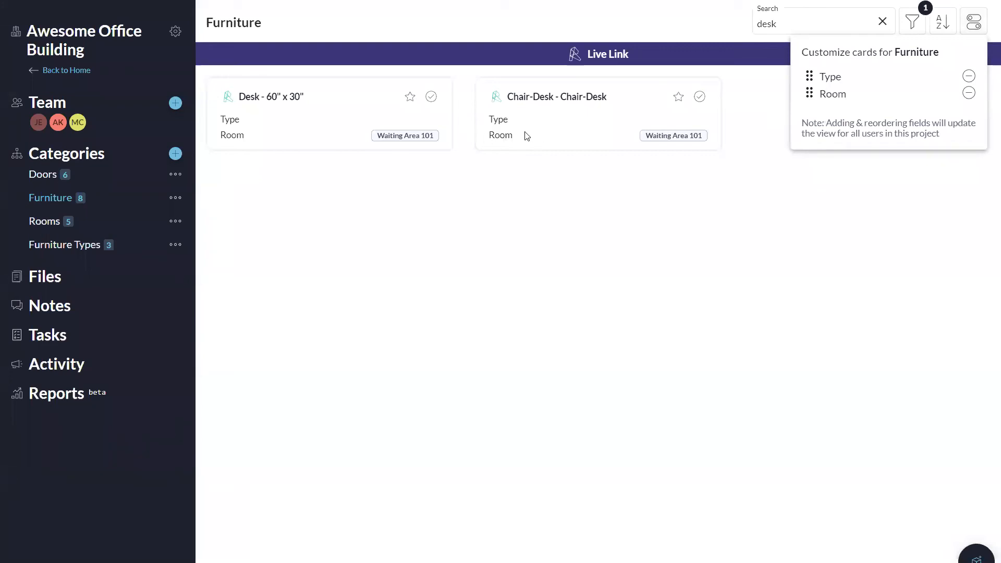
pyautogui.click(592, 287)
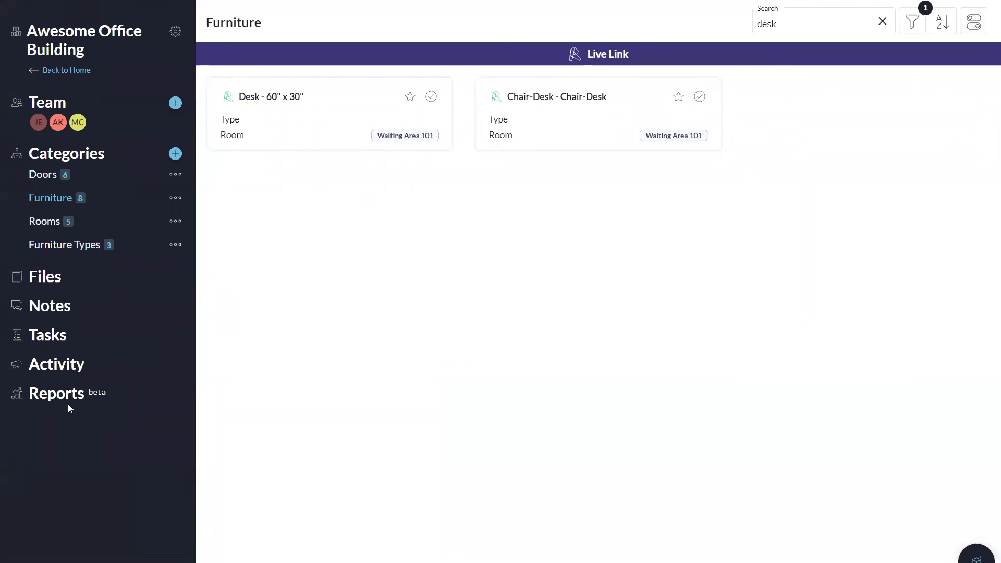
# Review the project-wide activity history of field changes.
pyautogui.click(59, 366)
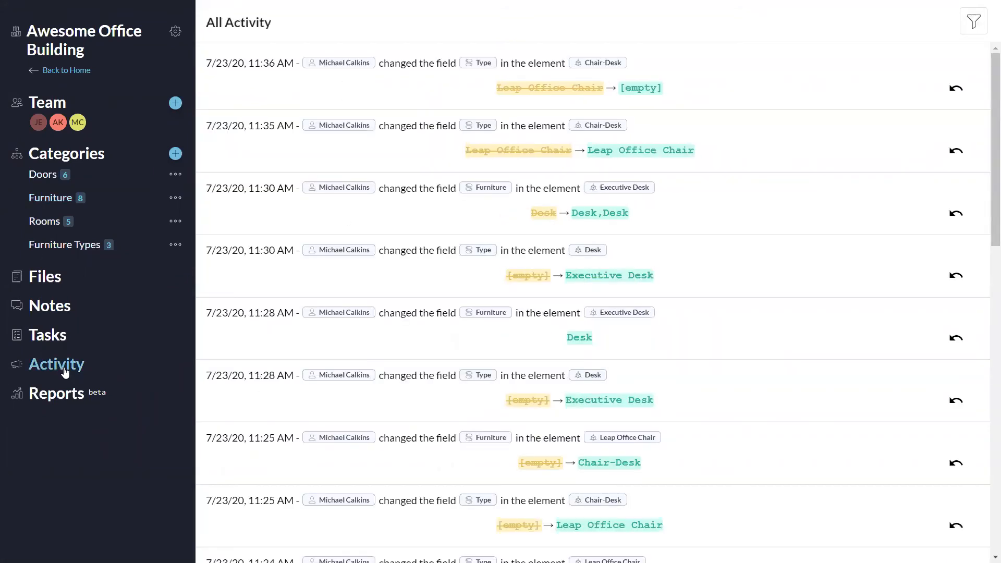
pyautogui.scroll(-3, 351, 151)
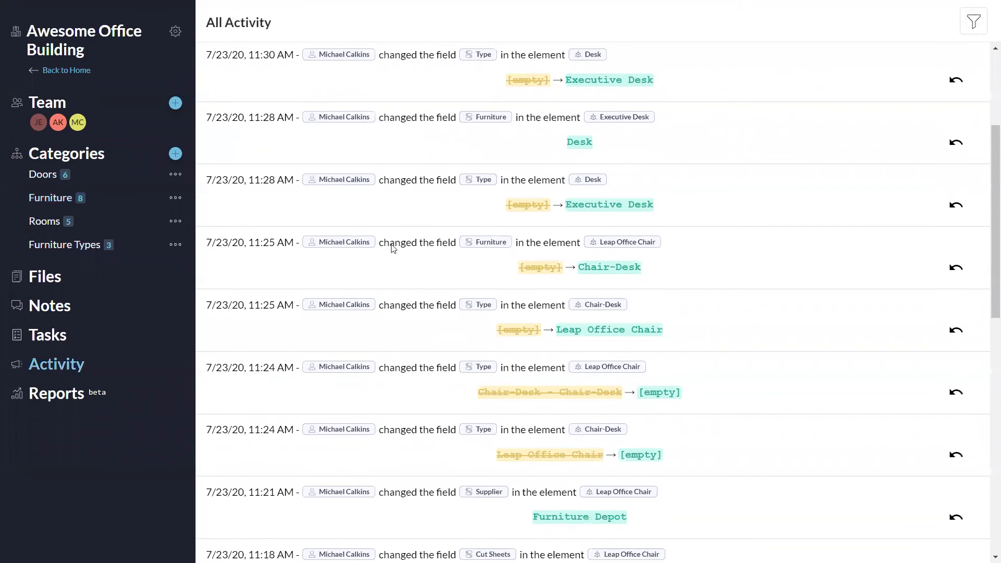
pyautogui.scroll(-9, 396, 282)
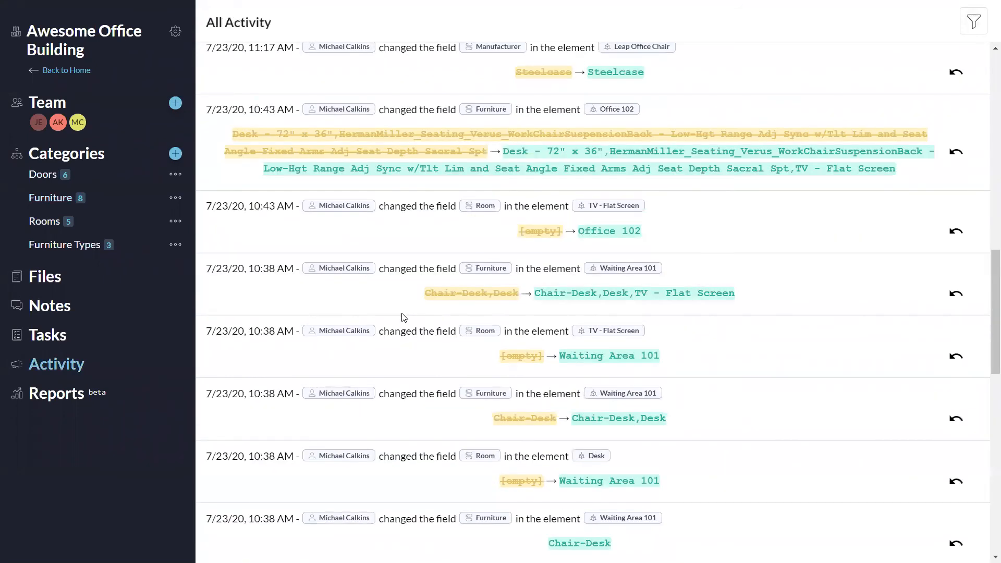
pyautogui.scroll(12, 404, 317)
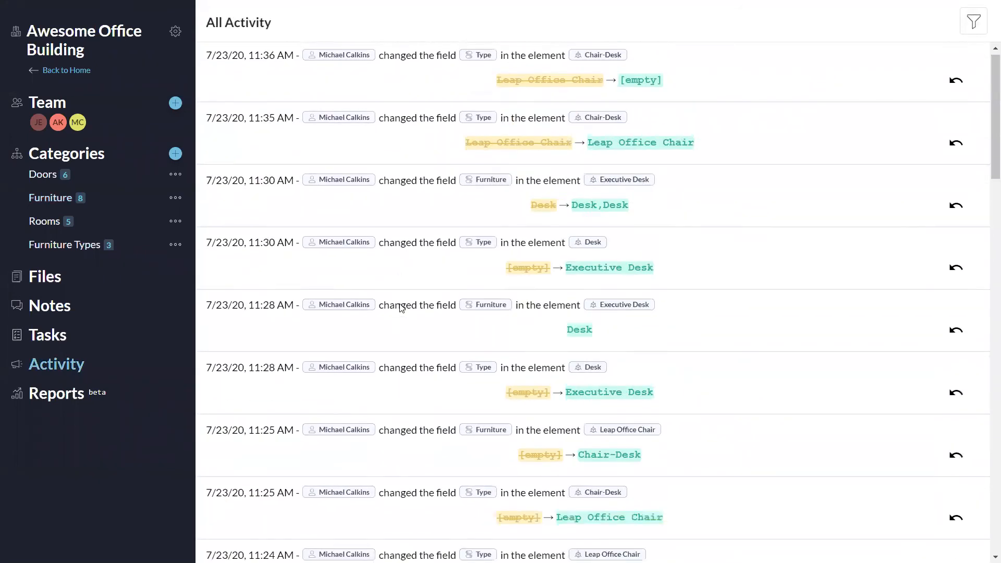
pyautogui.scroll(-6, 373, 391)
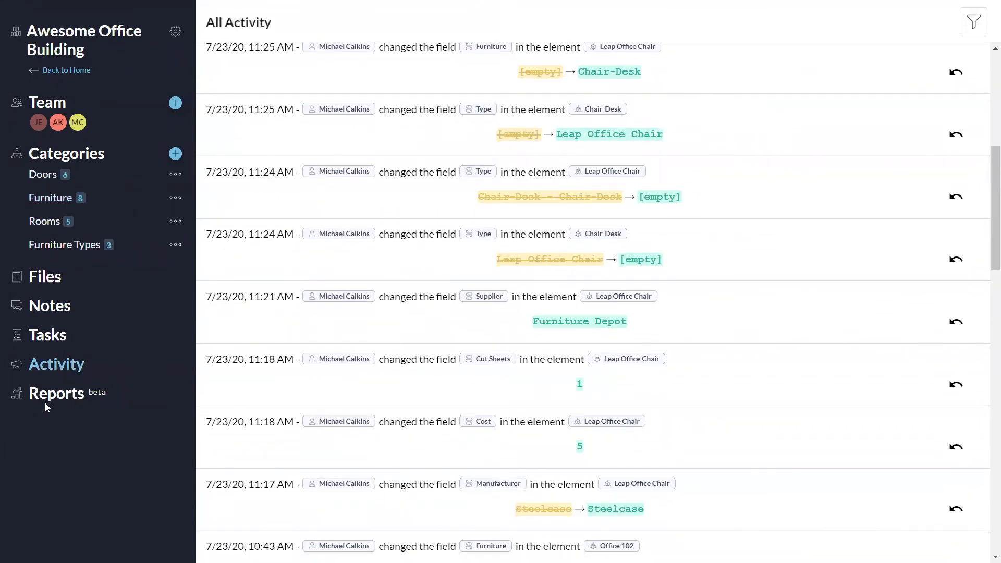
# Set up a new report for the Furniture category with all elements and fields, using the PDF report type.
pyautogui.click(49, 398)
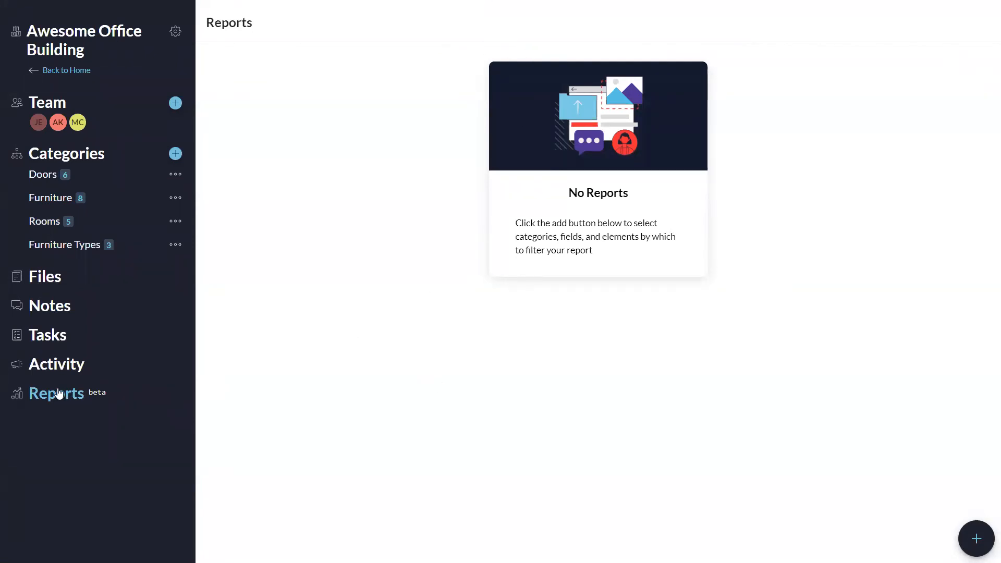
pyautogui.click(981, 545)
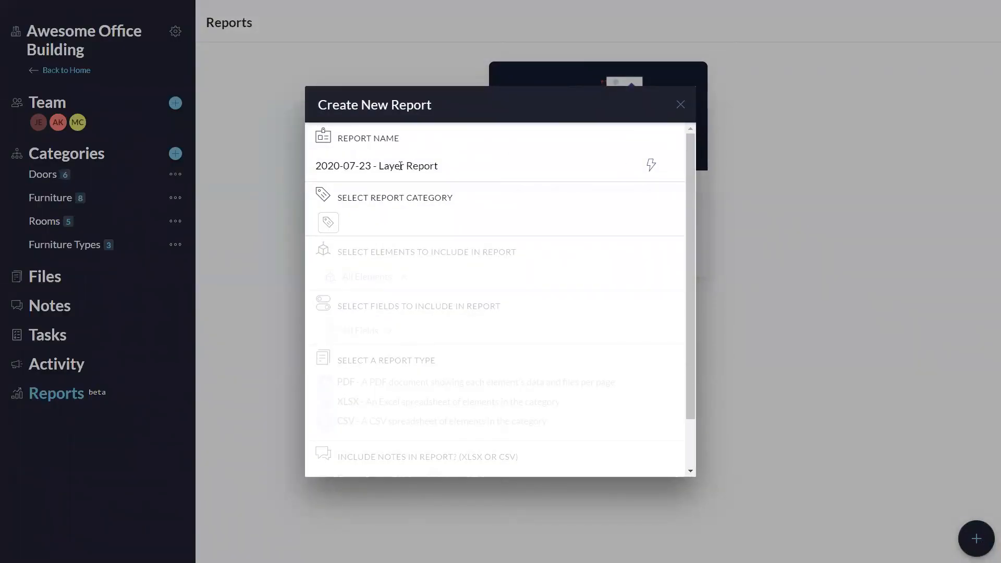
pyautogui.click(328, 227)
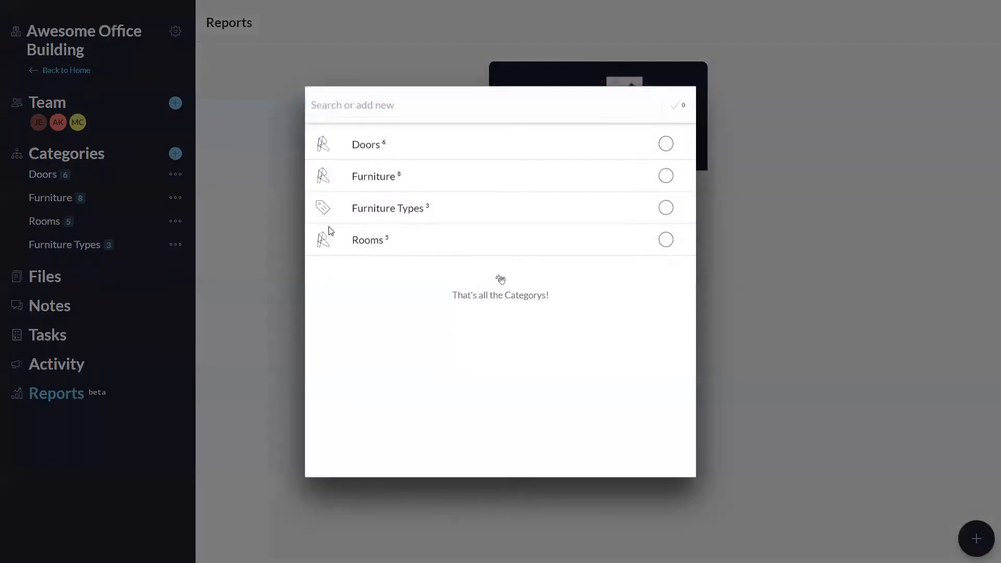
pyautogui.click(666, 176)
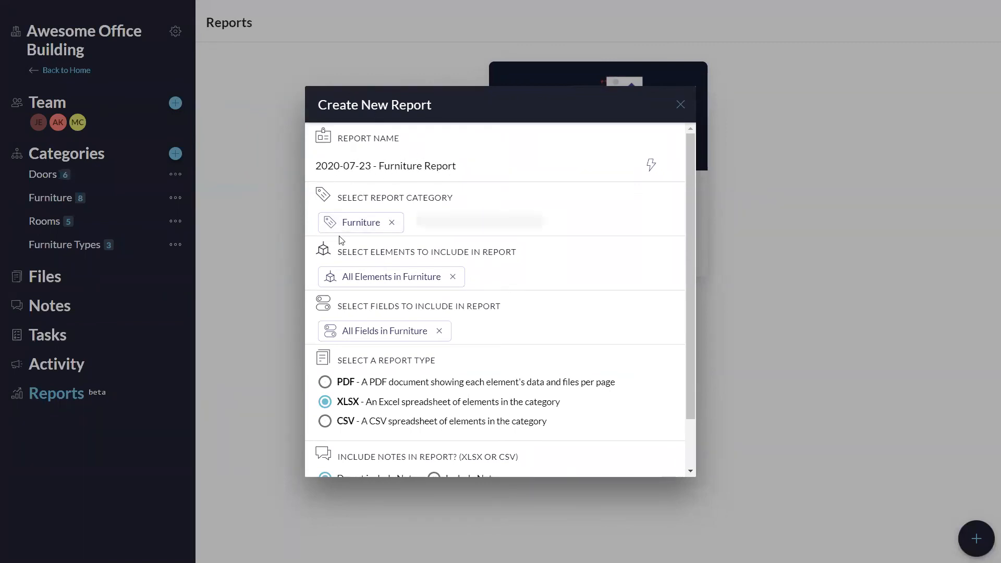
pyautogui.doubleClick(406, 164)
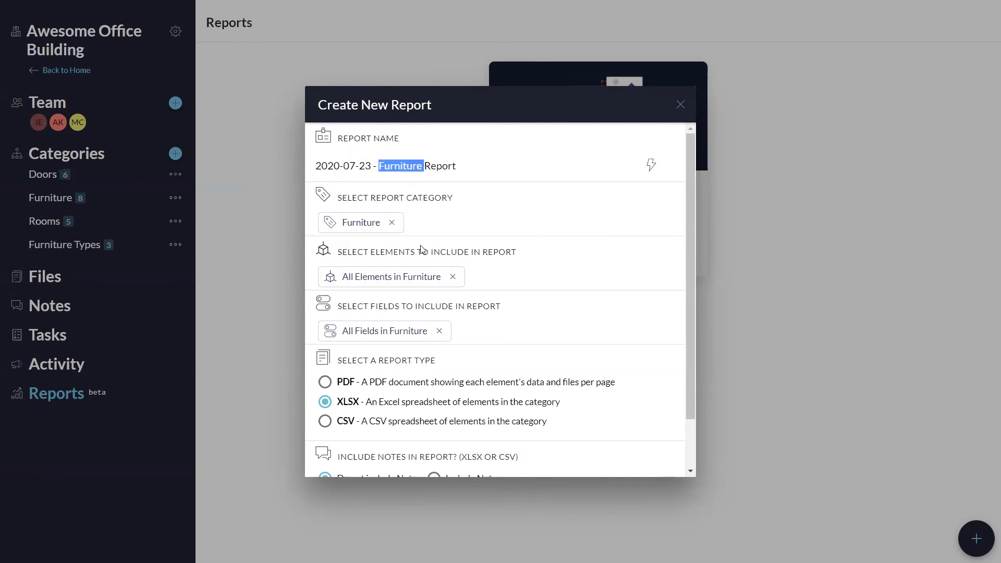
pyautogui.click(500, 116)
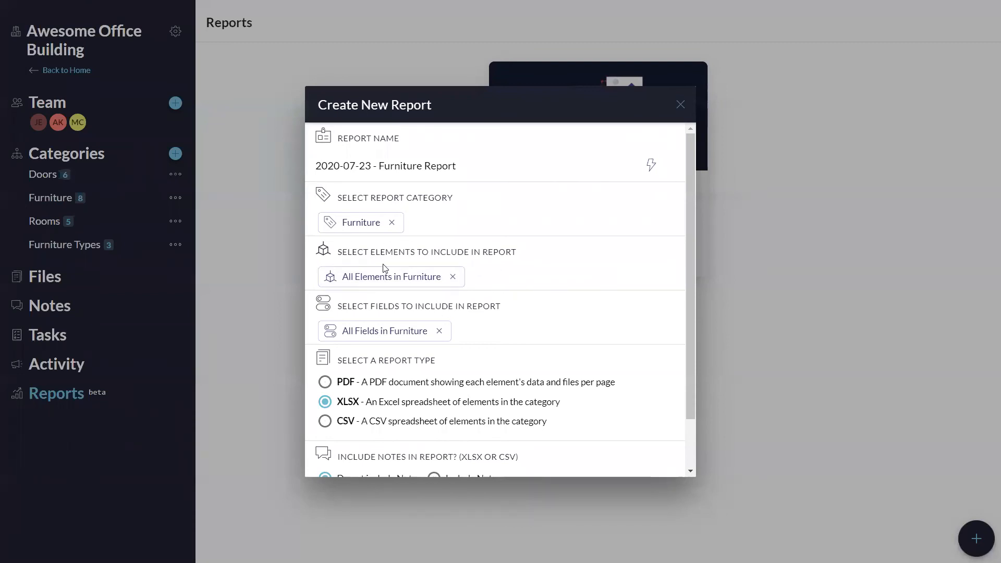
pyautogui.scroll(-1, 384, 290)
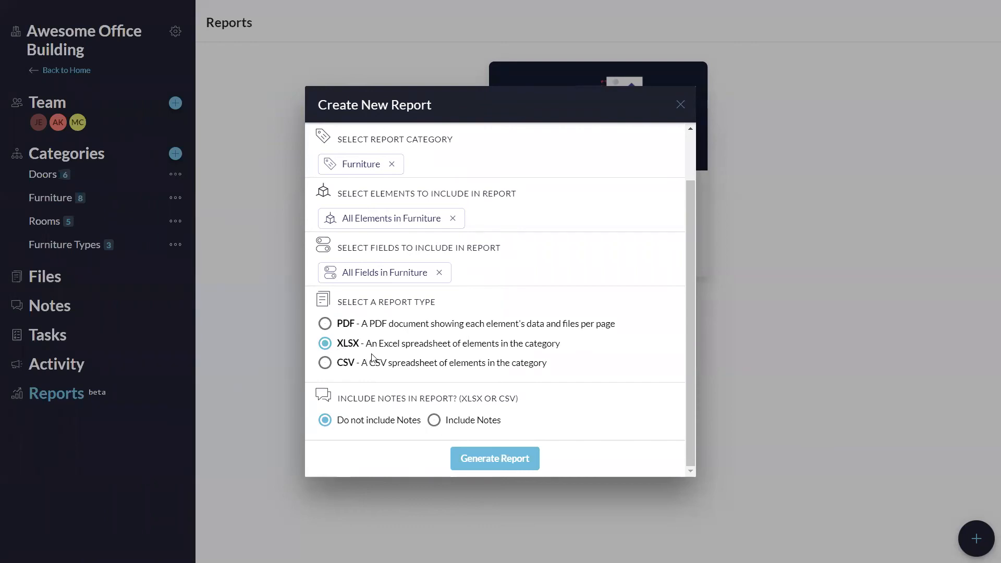
pyautogui.click(325, 324)
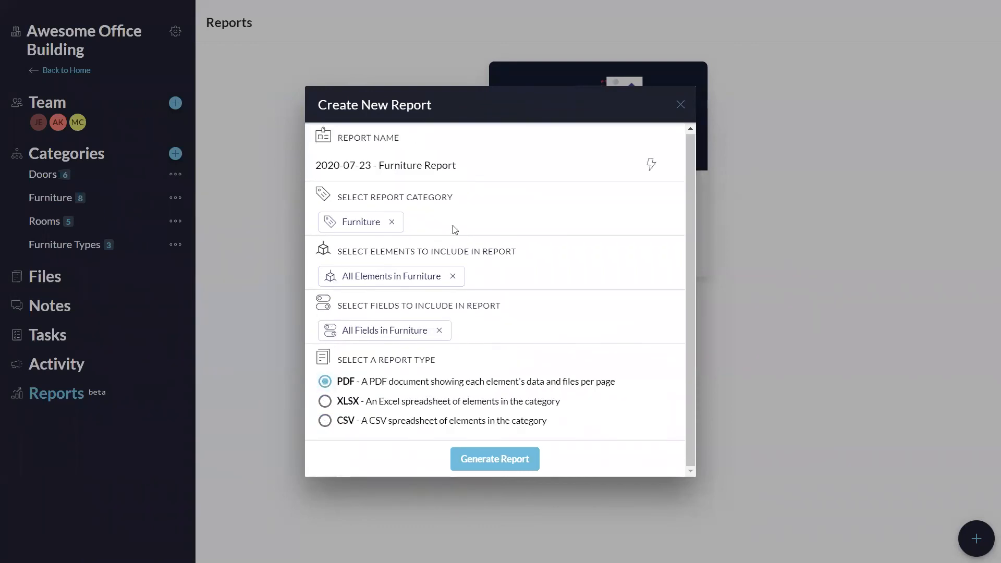
# Switch the new report's category to Rooms, and set it back to Furniture.
pyautogui.click(391, 223)
pyautogui.click(331, 226)
pyautogui.click(662, 251)
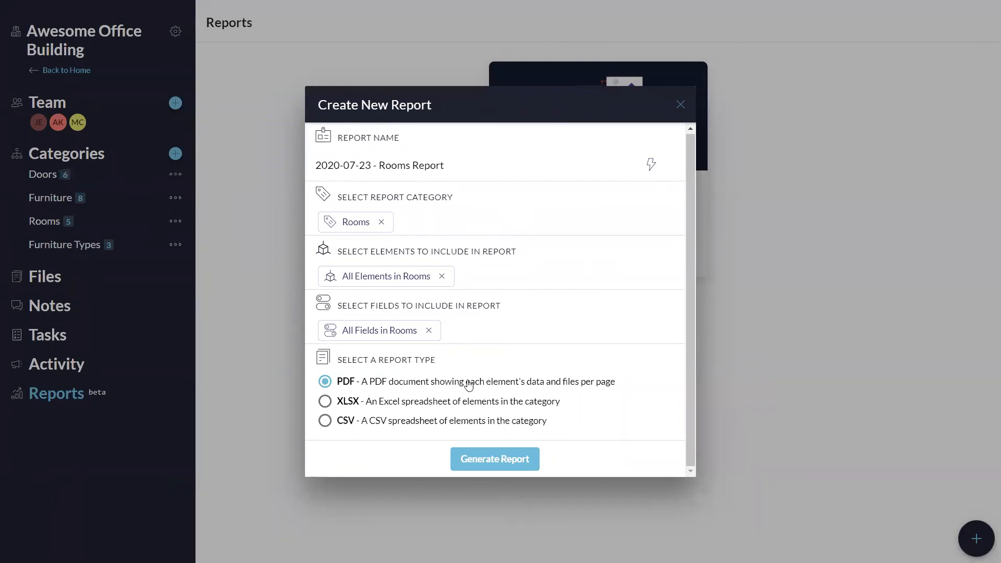
pyautogui.click(373, 221)
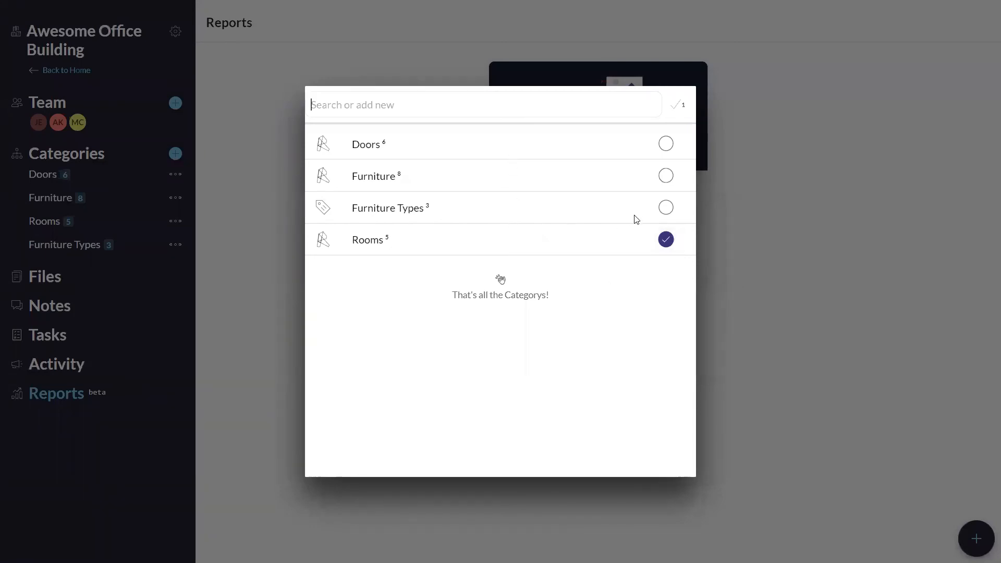
pyautogui.click(669, 186)
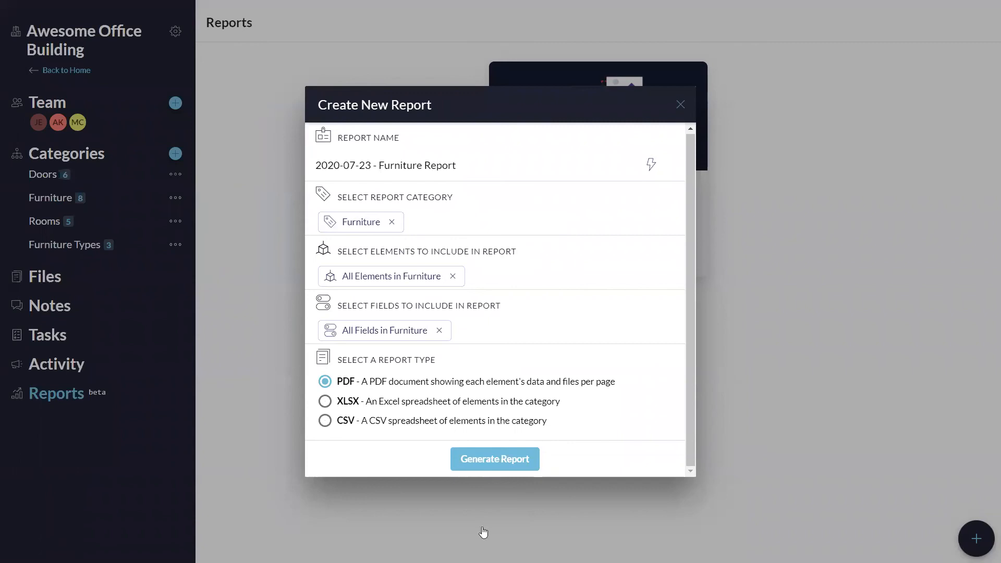
# Generate the Furniture report and open its downloaded PDF in Chrome.
pyautogui.click(487, 464)
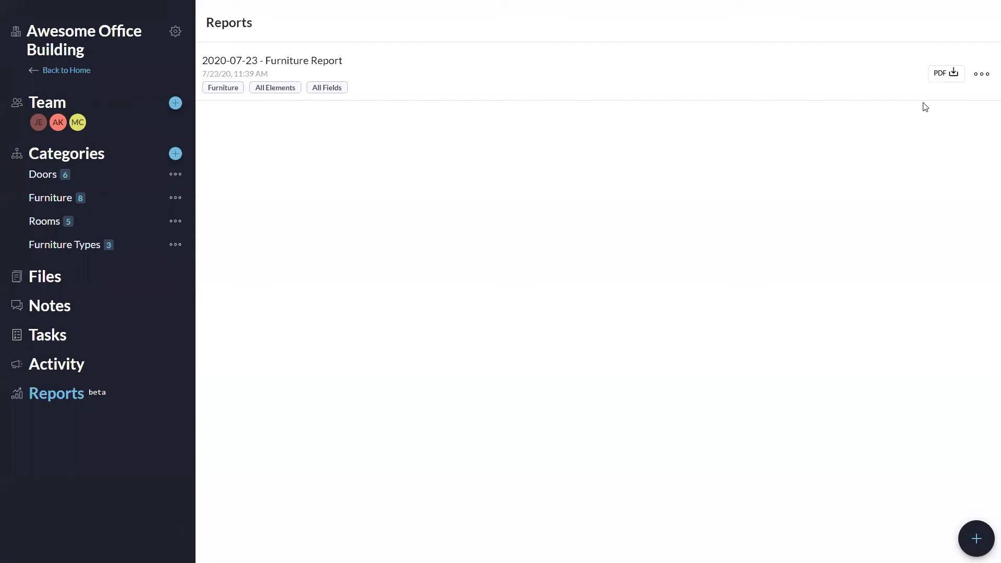
pyautogui.click(939, 73)
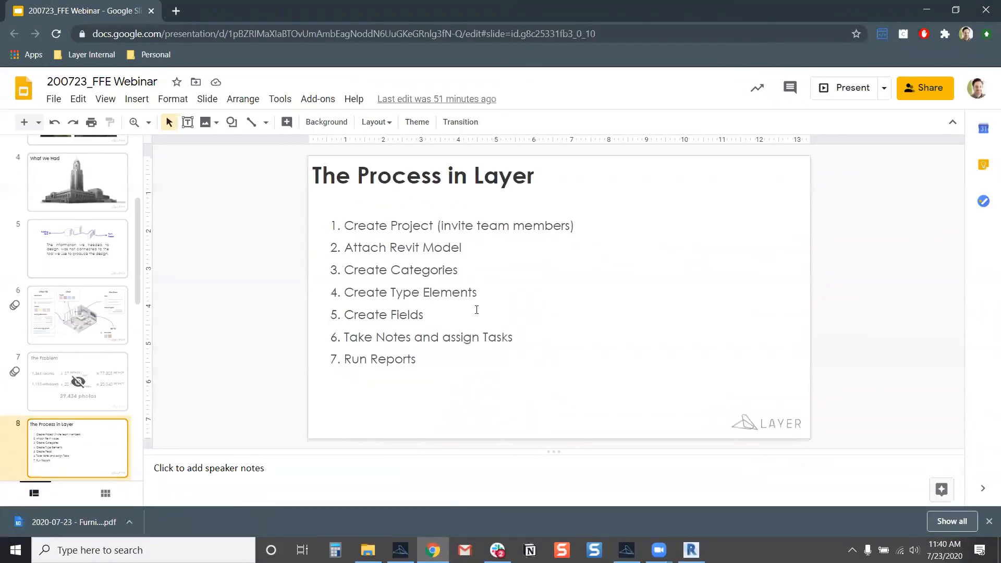
pyautogui.click(81, 522)
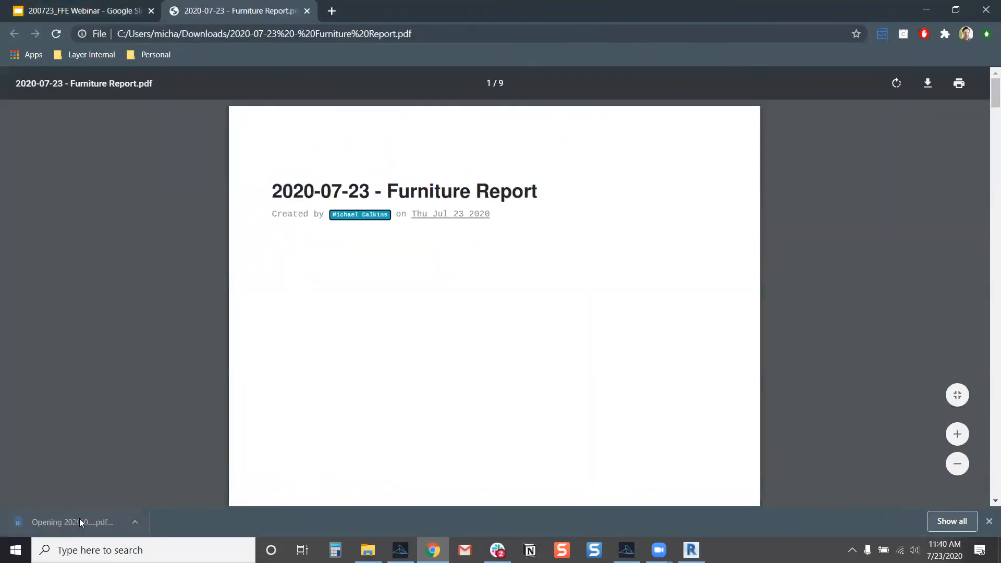
# Review the element pages of the Furniture report PDF, and return to Layer.
pyautogui.scroll(-5, 313, 320)
pyautogui.scroll(-5, 317, 330)
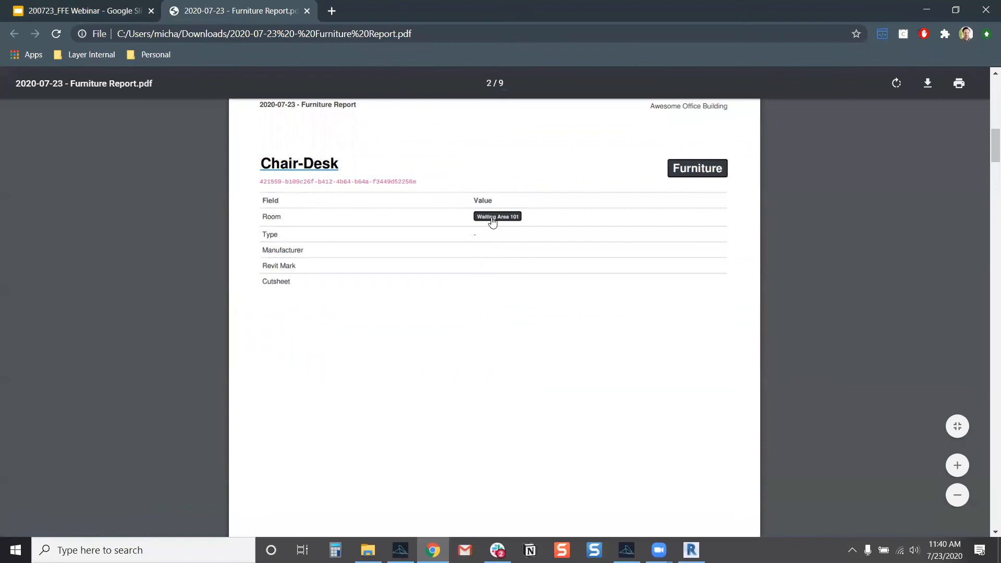
pyautogui.scroll(-7, 494, 346)
pyautogui.scroll(-5, 496, 347)
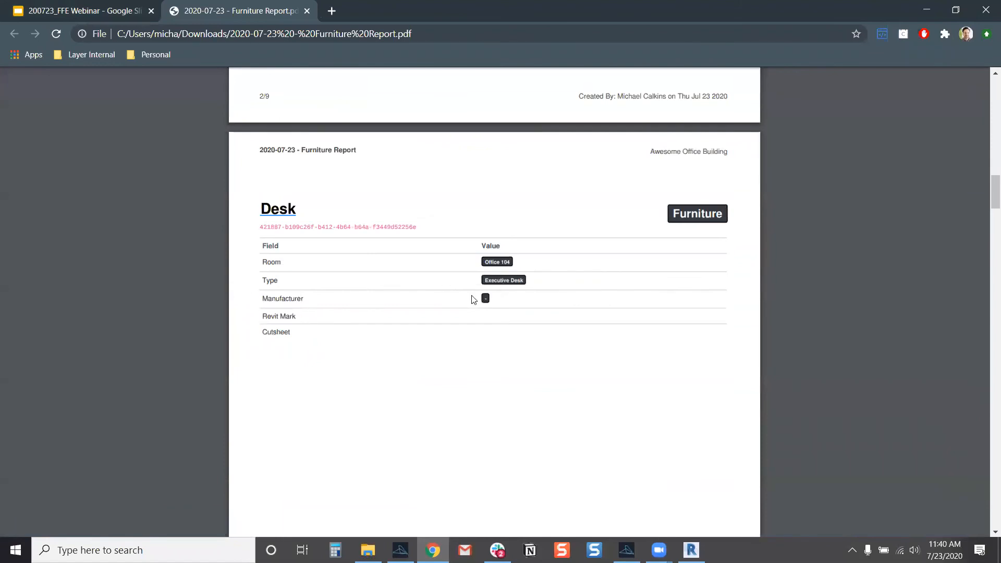
pyautogui.scroll(-20, 446, 362)
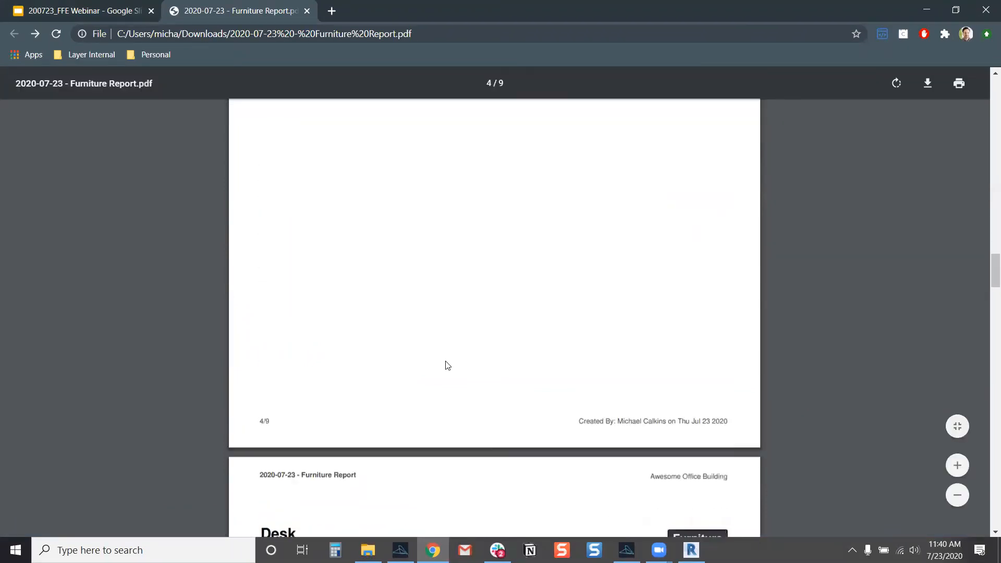
pyautogui.scroll(-7, 446, 365)
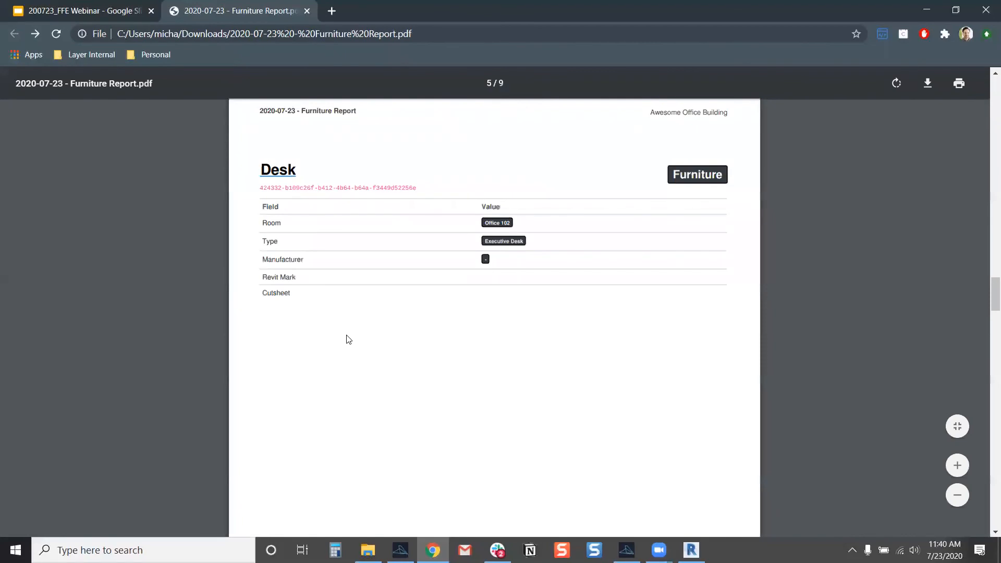
pyautogui.scroll(-2, 348, 340)
pyautogui.scroll(3, 344, 342)
pyautogui.scroll(-15, 348, 347)
pyautogui.scroll(5, 359, 370)
pyautogui.scroll(-5, 362, 373)
pyautogui.scroll(-8, 362, 373)
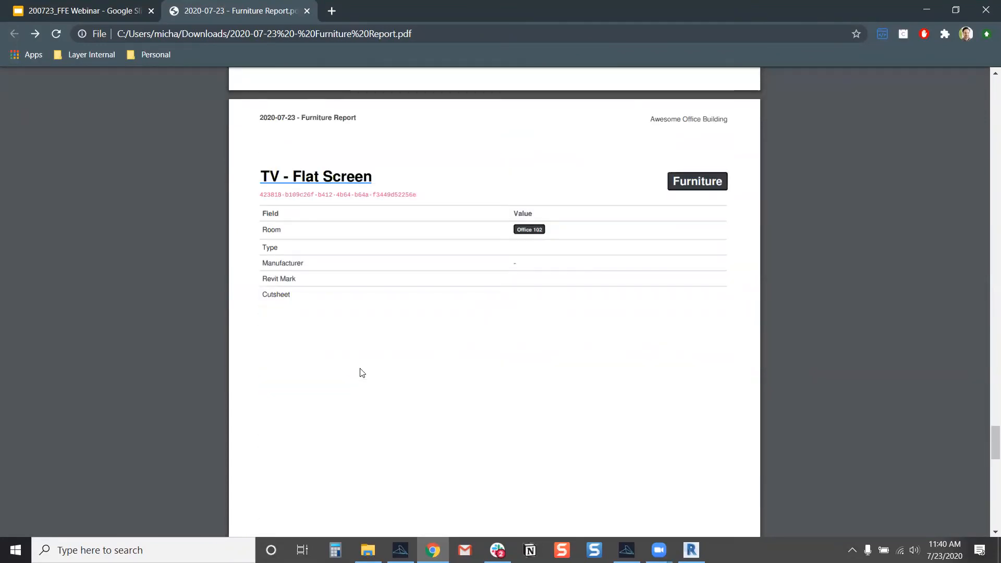
pyautogui.scroll(5, 361, 374)
pyautogui.scroll(-4, 360, 374)
pyautogui.scroll(9, 365, 372)
pyautogui.scroll(12, 371, 370)
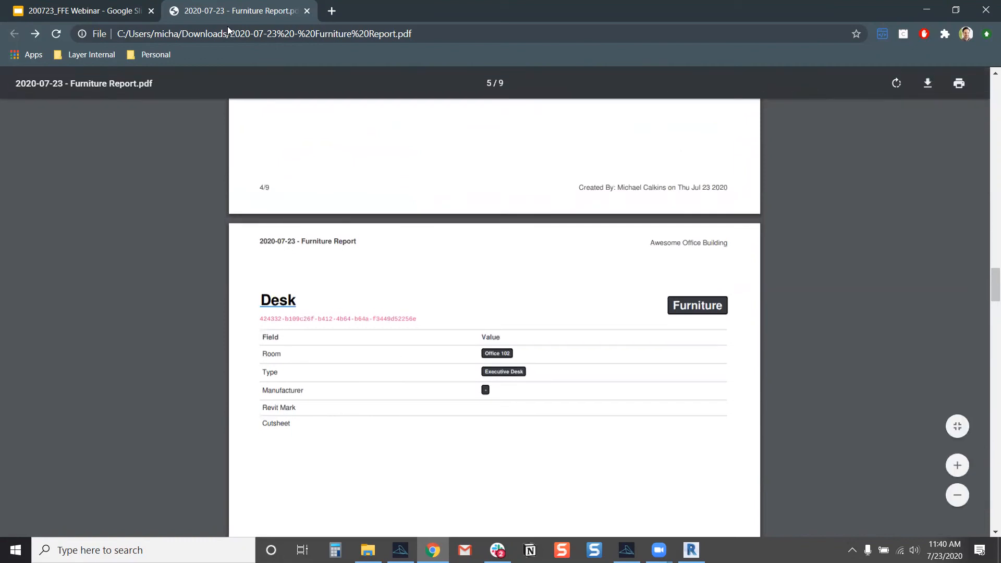
pyautogui.click(925, 10)
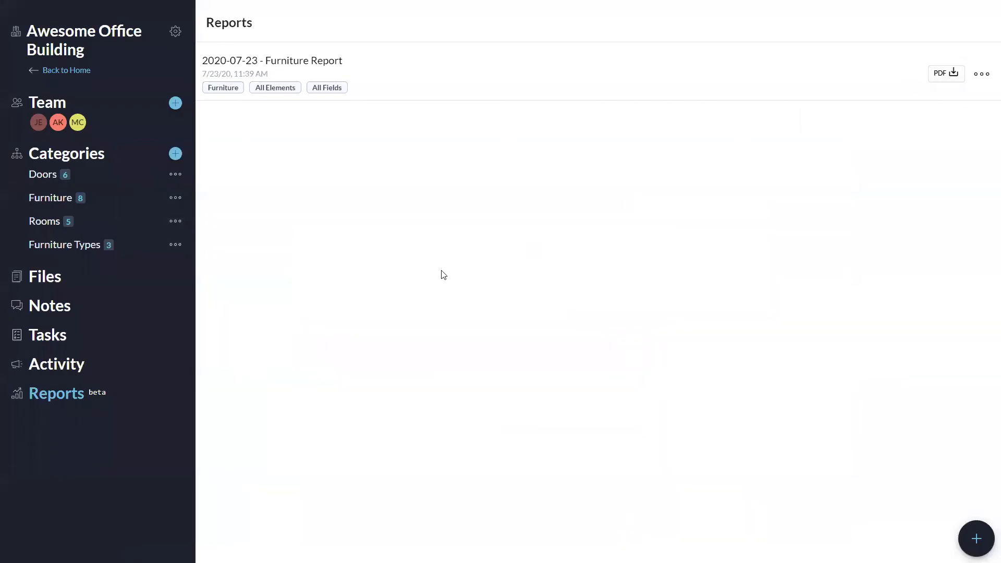
# Show the Furniture category, and examine the Doors category's options at a larger zoom, including the element name template and Revit parameter sync.
pyautogui.click(46, 198)
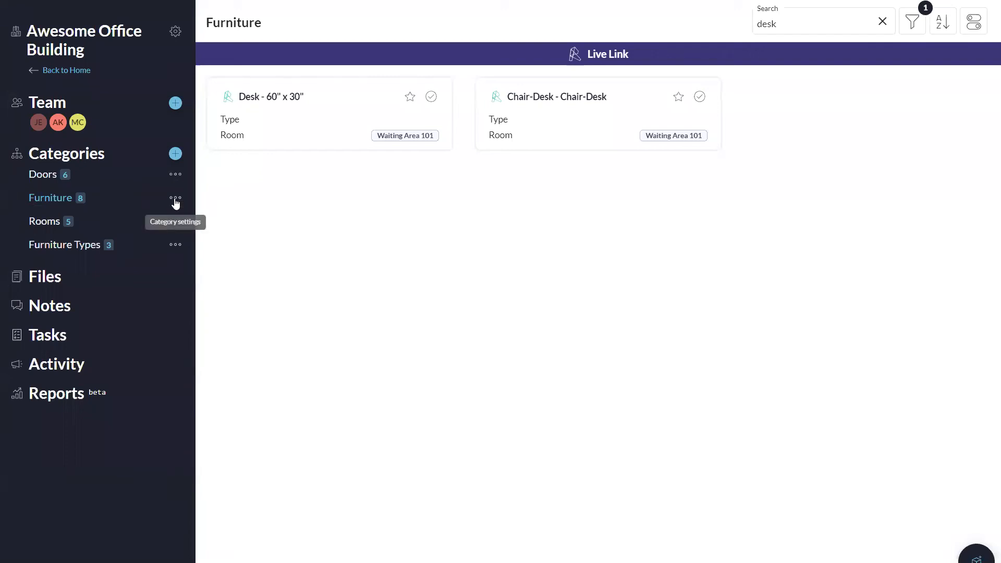
pyautogui.click(182, 177)
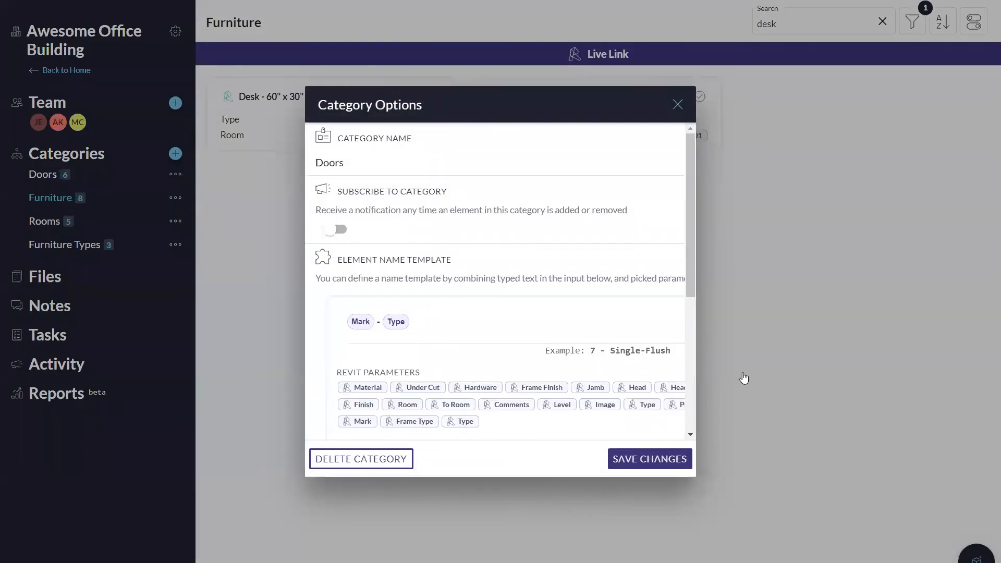
pyautogui.hotkey('ctrl', '+')
pyautogui.hotkey('ctrl', '+')
pyautogui.hotkey('ctrl', '+')
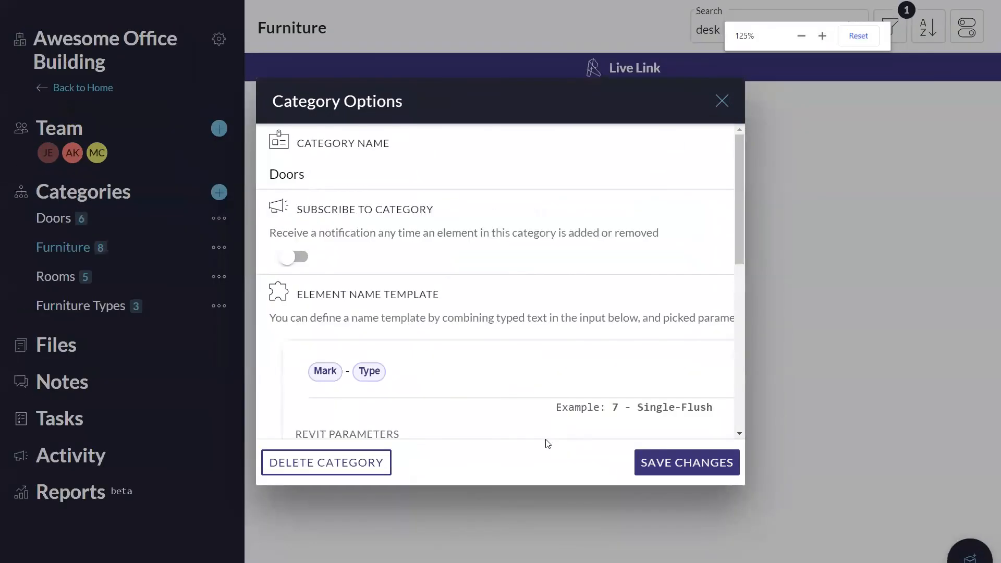
pyautogui.scroll(-2, 508, 166)
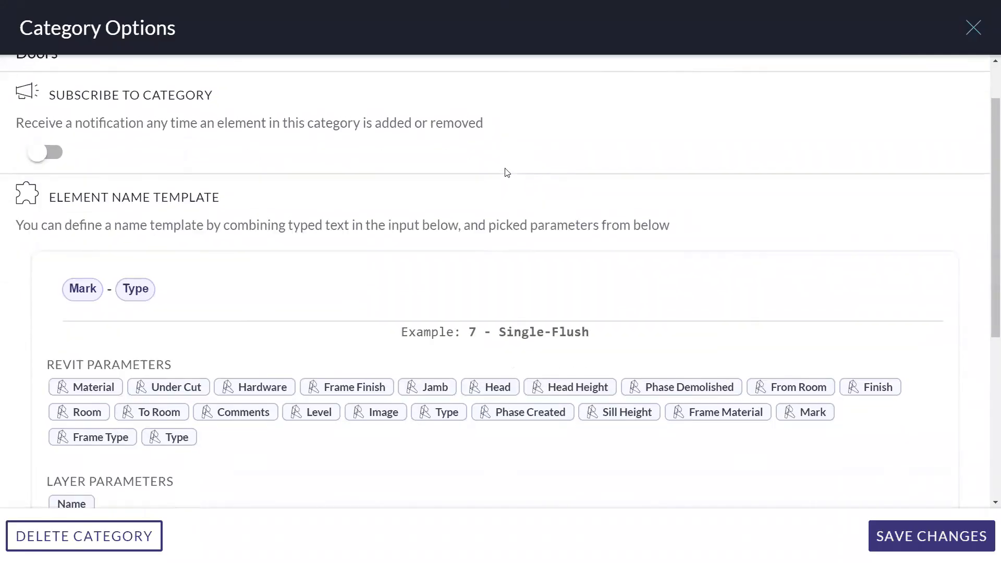
pyautogui.scroll(-3, 507, 172)
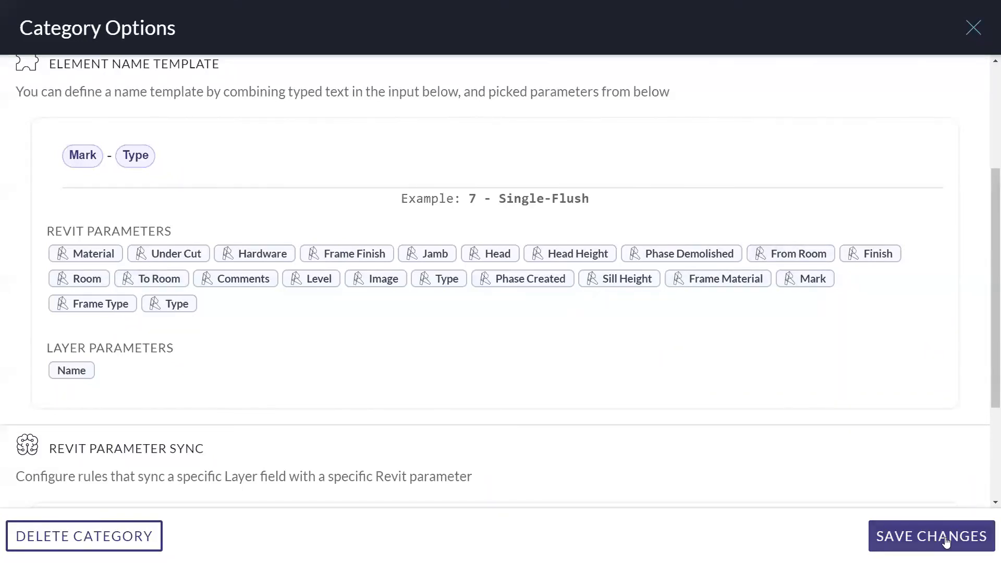
pyautogui.scroll(-3, 561, 380)
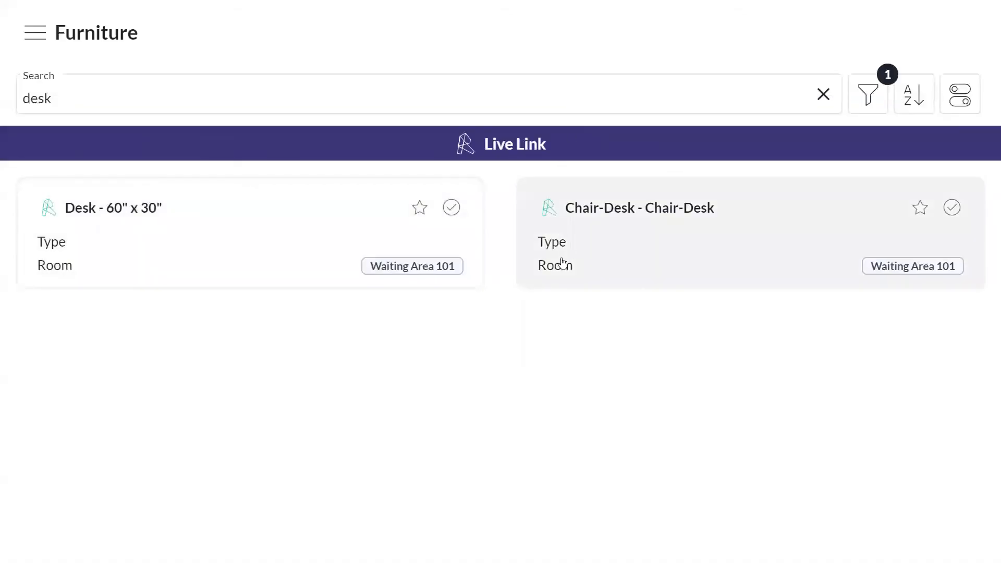
pyautogui.hotkey('ctrl', '-')
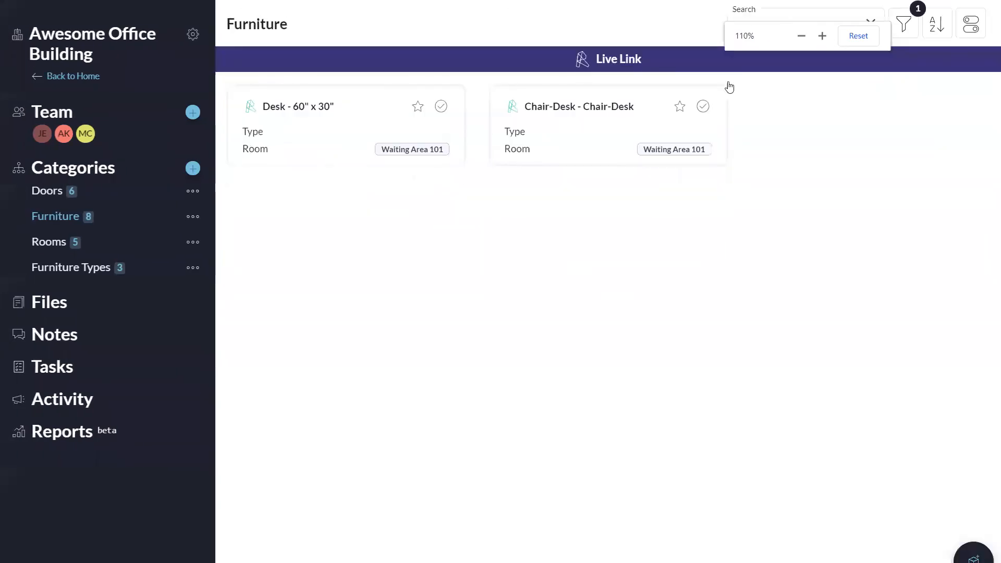
pyautogui.click(858, 35)
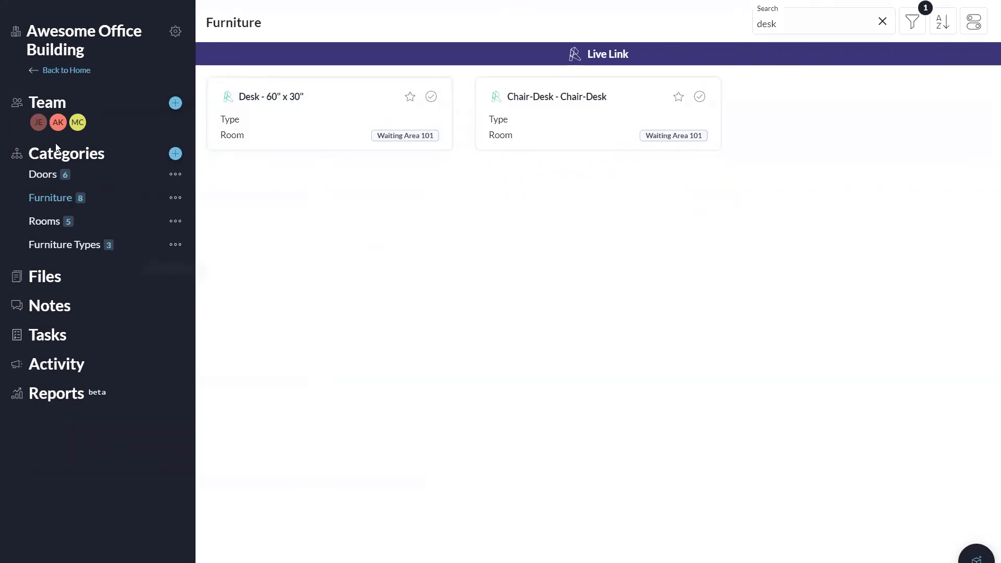
# Open Example Project and examine the Windows category's existing Revit parameter sync rule.
pyautogui.click(61, 71)
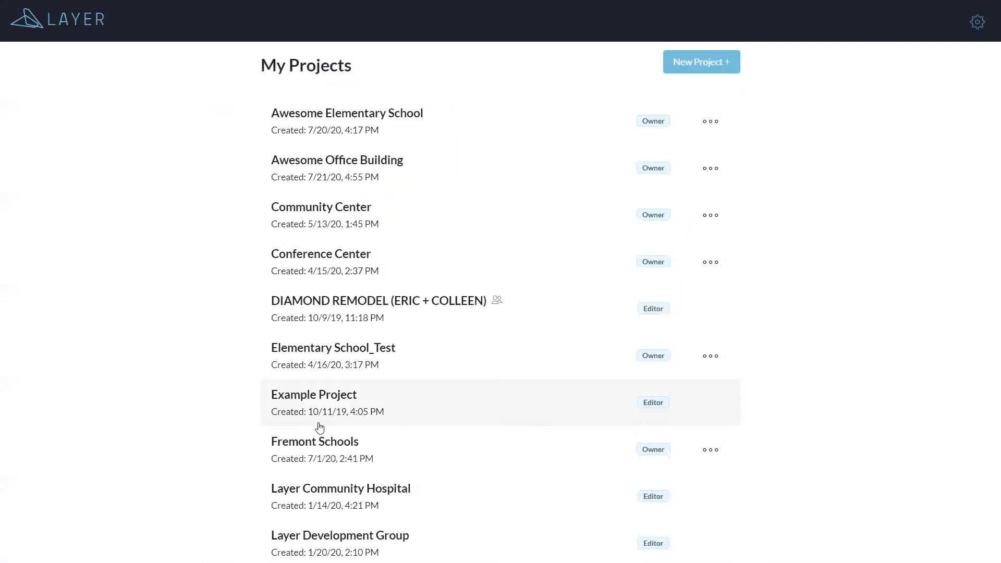
pyautogui.click(320, 404)
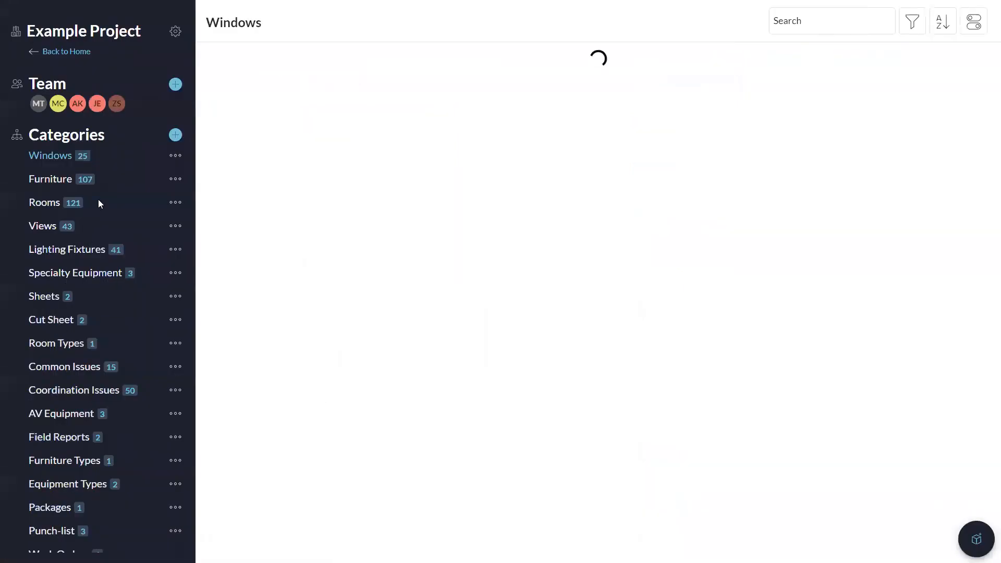
pyautogui.click(175, 156)
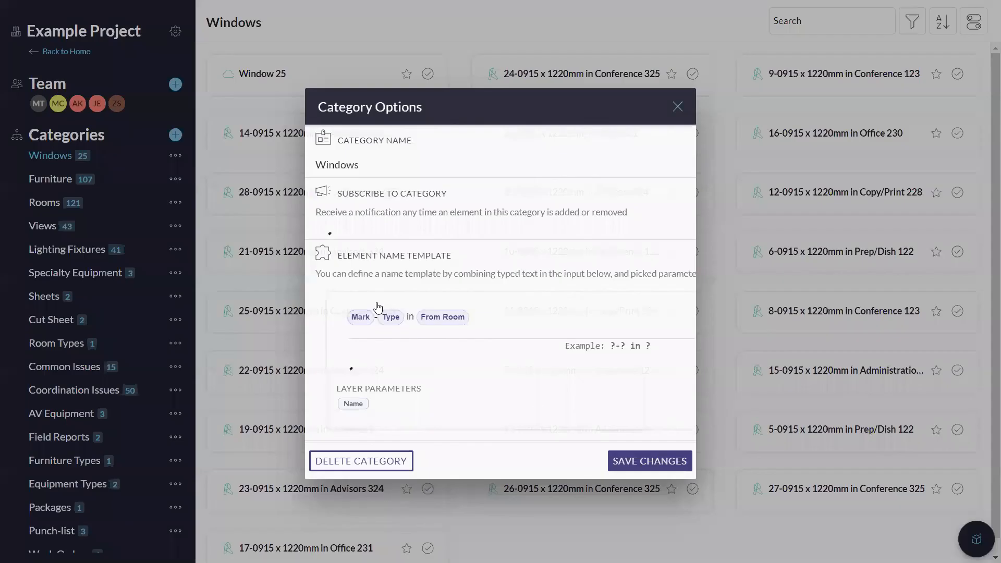
pyautogui.scroll(-10, 521, 390)
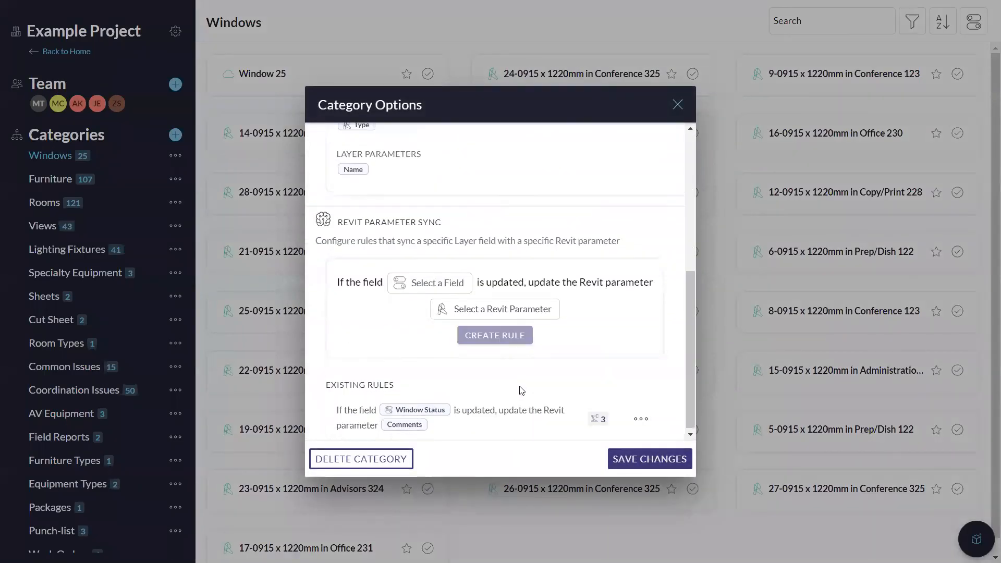
pyautogui.tripleClick(553, 104)
pyautogui.click(550, 126)
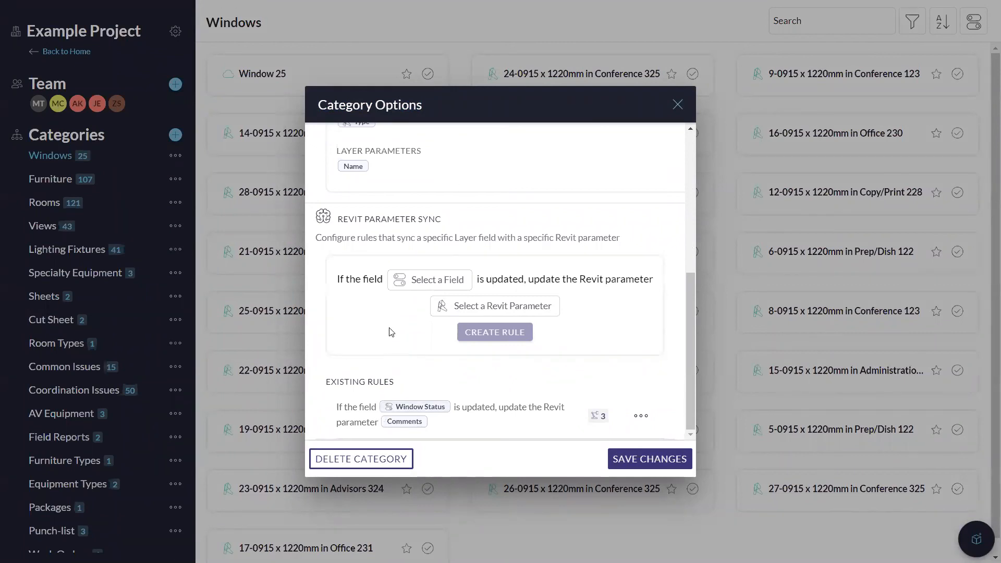
pyautogui.click(417, 406)
pyautogui.click(408, 429)
pyautogui.click(677, 105)
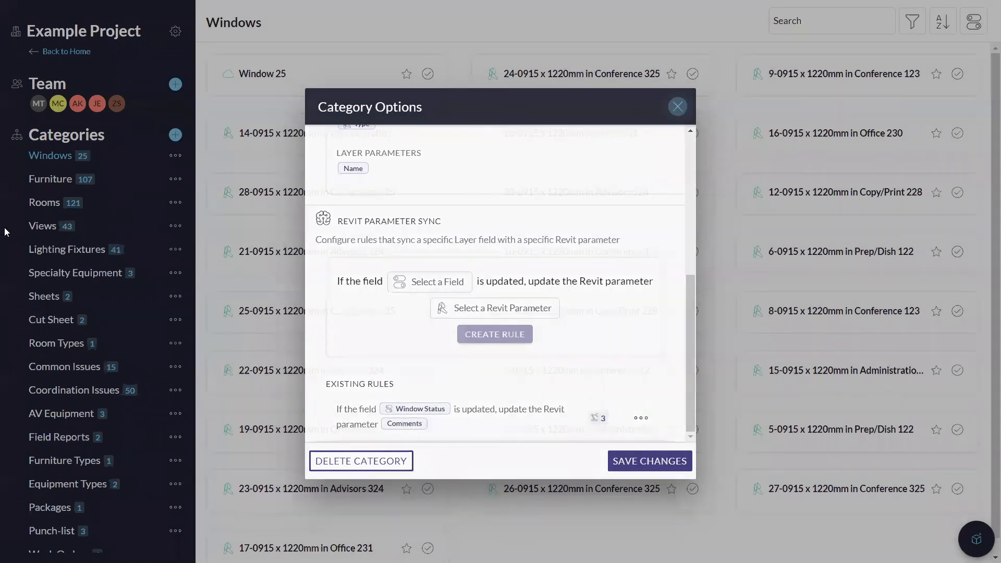
# Open the Rooms category and examine the existing Revit parameter sync rules in its options.
pyautogui.scroll(-1, 58, 346)
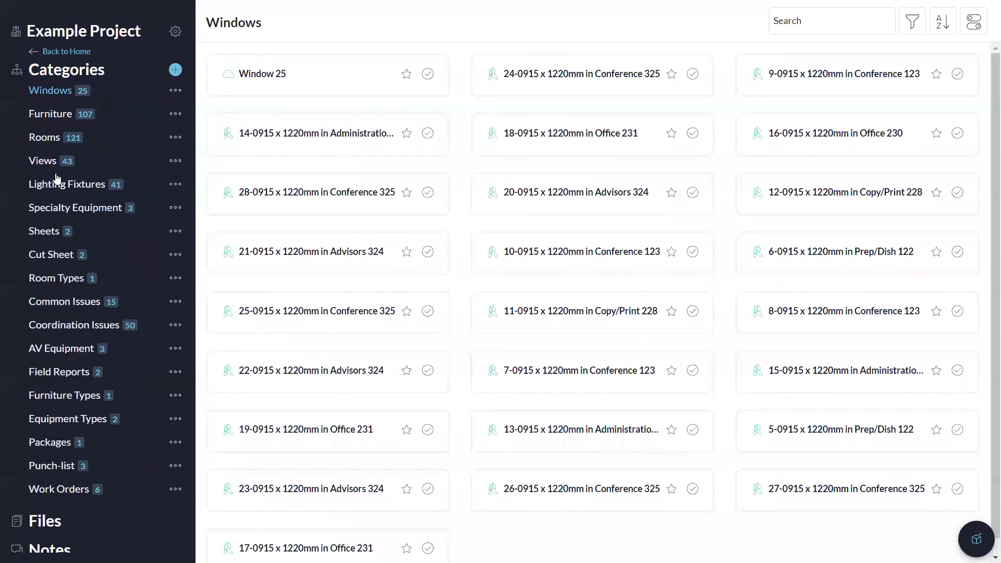
pyautogui.scroll(1, 63, 124)
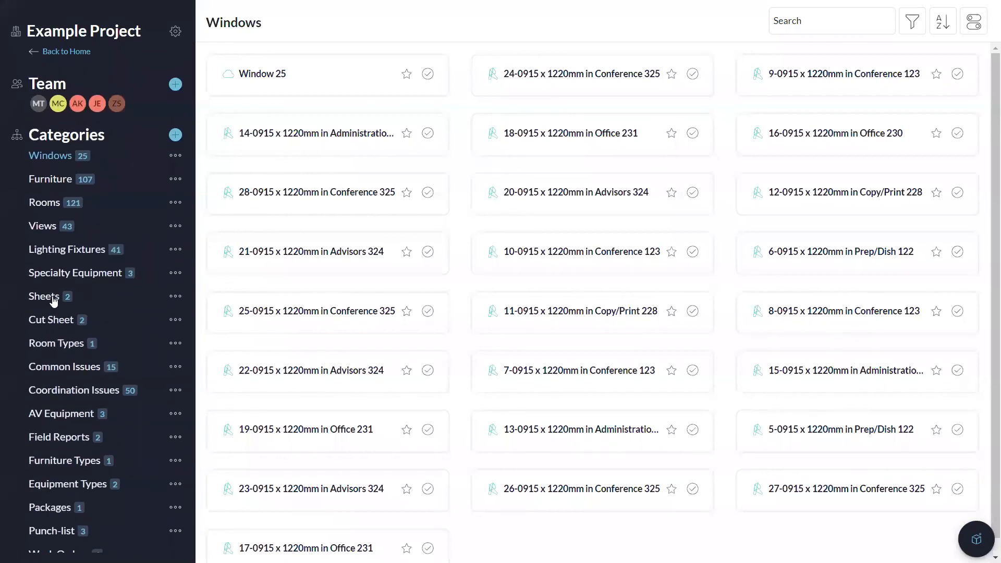
pyautogui.scroll(-1, 50, 300)
pyautogui.scroll(1, 62, 372)
pyautogui.click(45, 203)
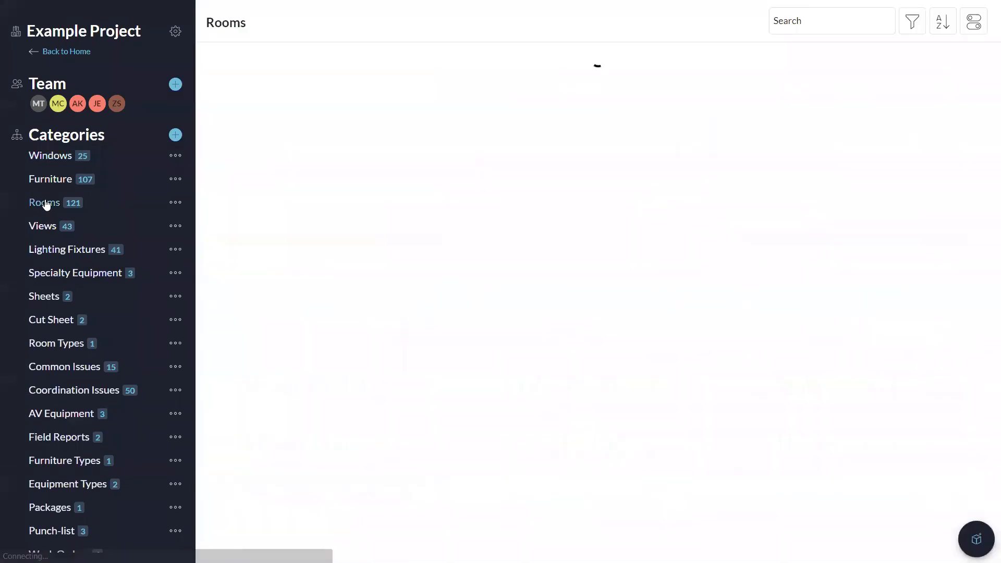
pyautogui.click(175, 204)
pyautogui.scroll(-4, 574, 415)
pyautogui.scroll(-5, 540, 397)
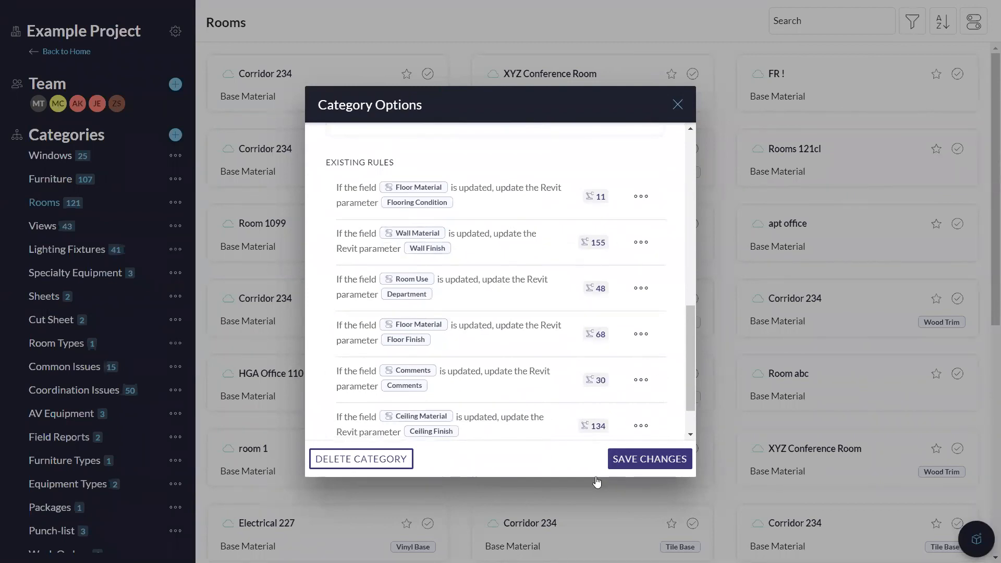
pyautogui.moveTo(691, 375); pyautogui.dragTo(691, 333)
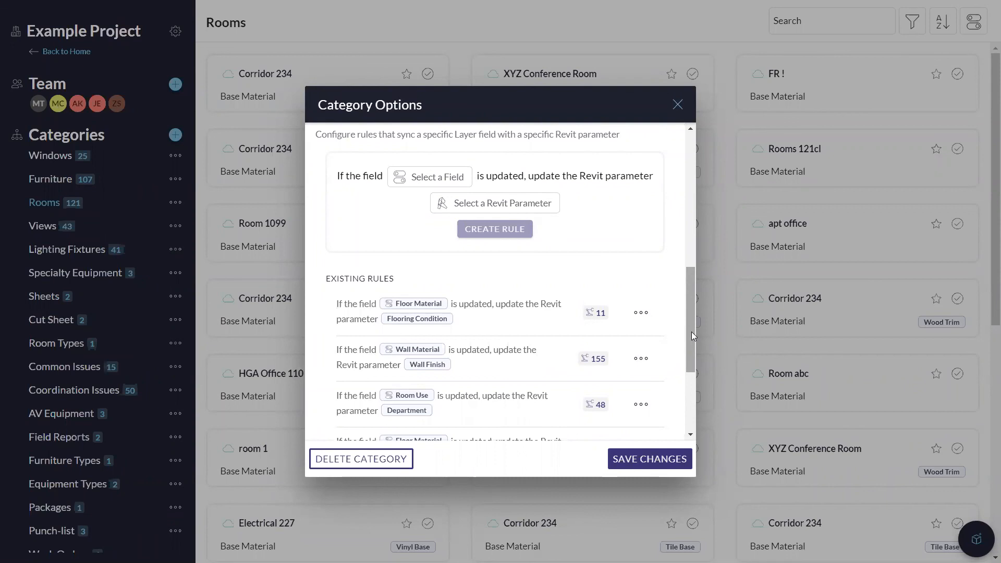
pyautogui.moveTo(692, 281); pyautogui.dragTo(690, 300)
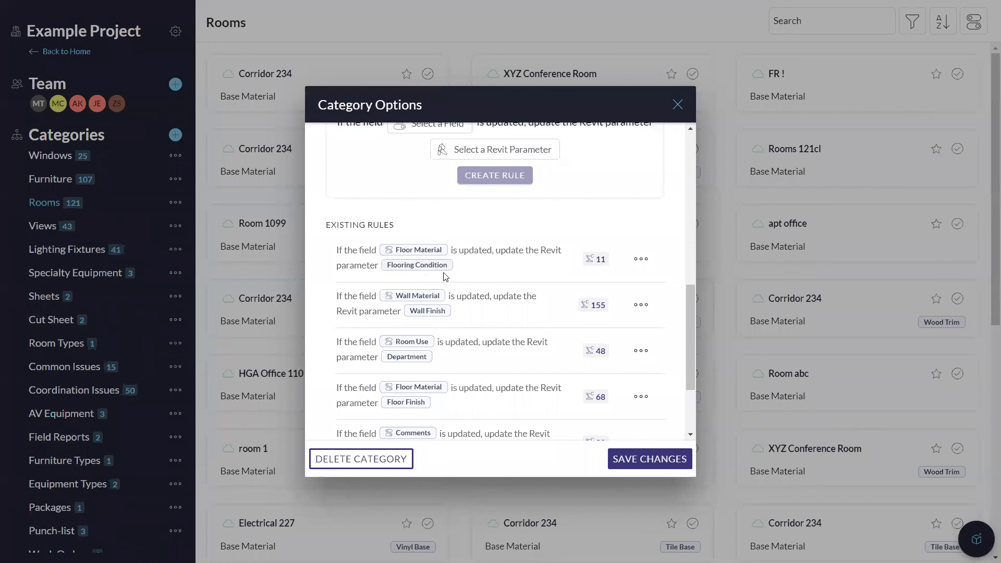
pyautogui.scroll(-1, 428, 277)
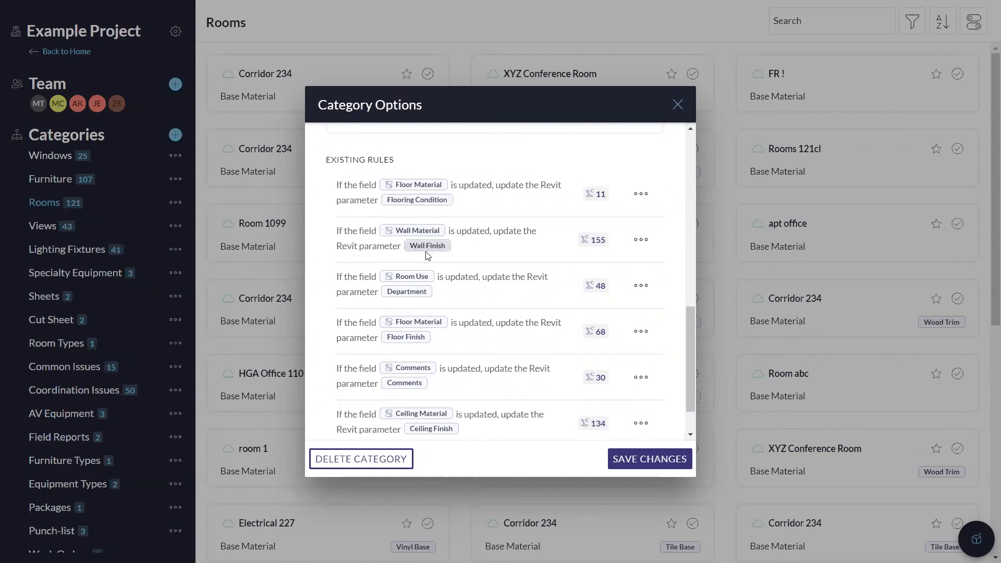
pyautogui.click(700, 218)
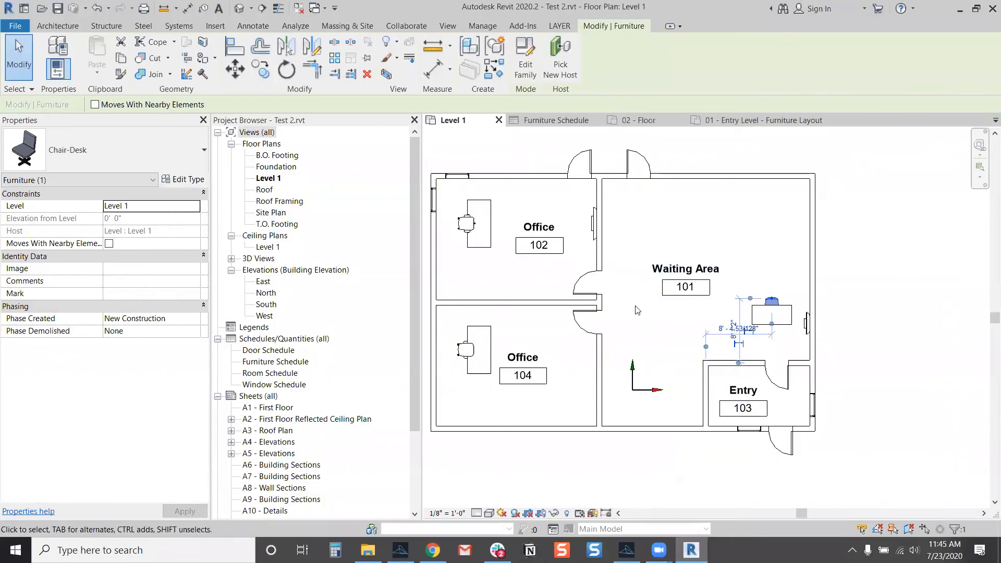
# Run Sync Parameters from Layer in the Revit model Test 2.rvt, and accept the incoming parameter changes.
pyautogui.moveTo(637, 310); pyautogui.dragTo(678, 284)
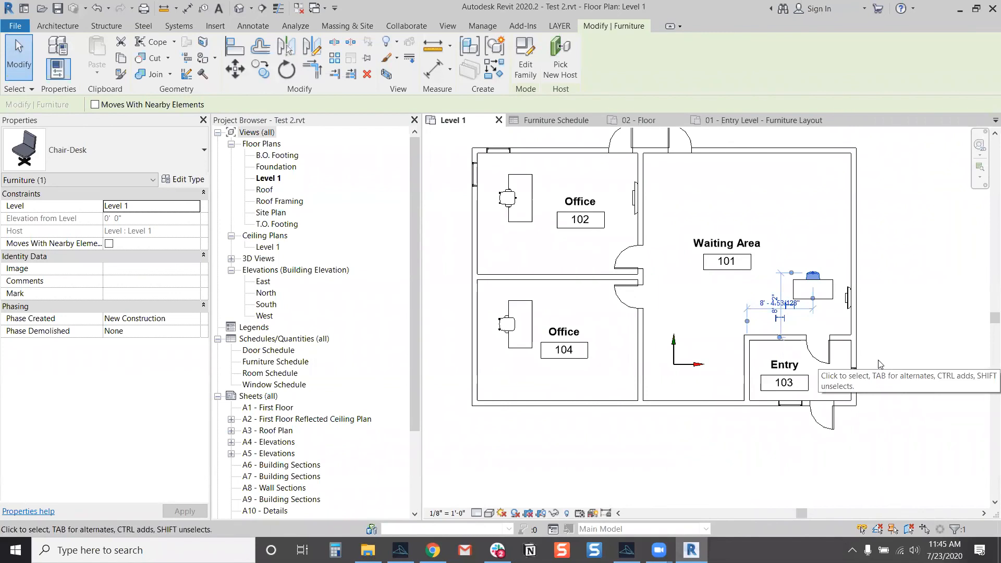
pyautogui.click(561, 27)
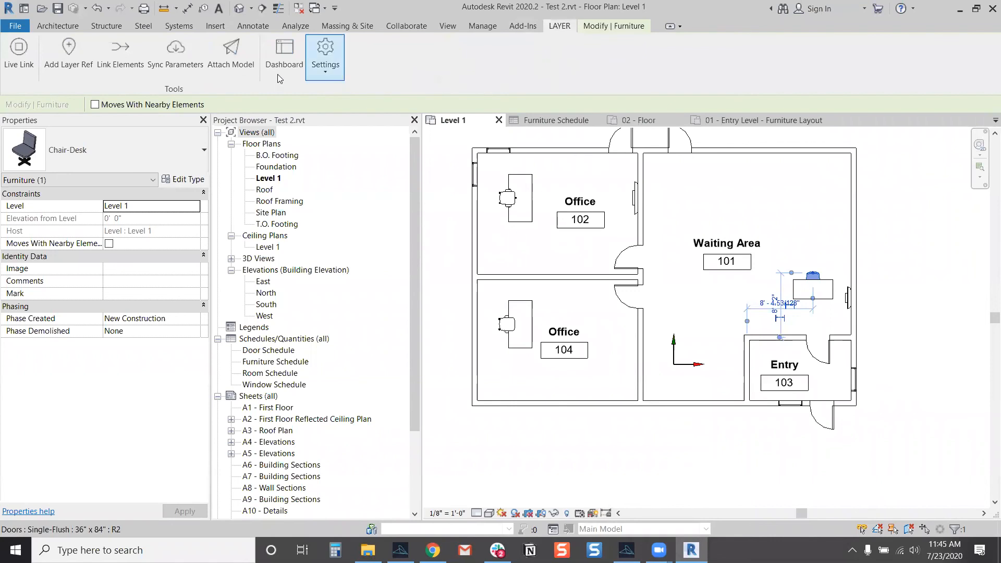
pyautogui.click(170, 66)
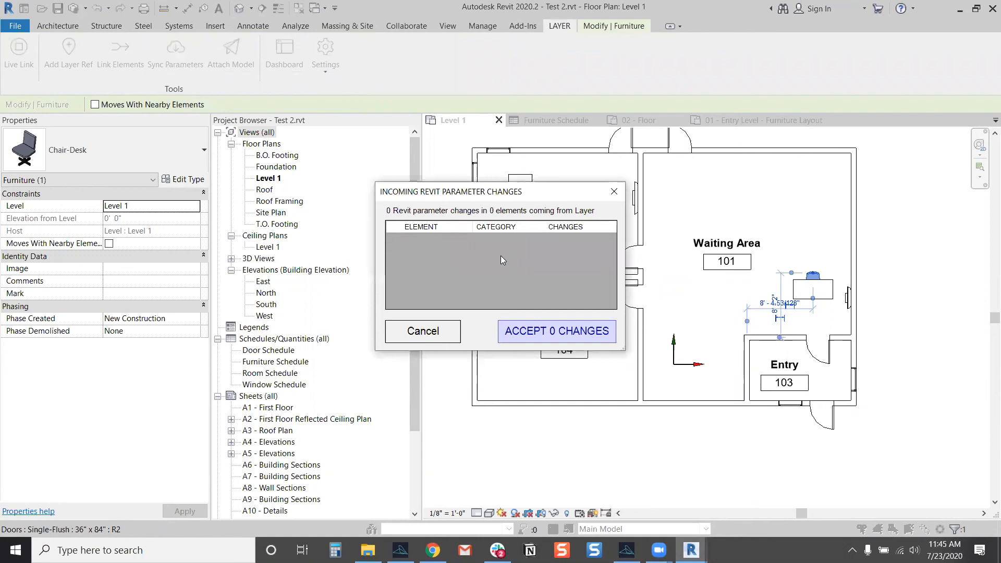
pyautogui.click(481, 432)
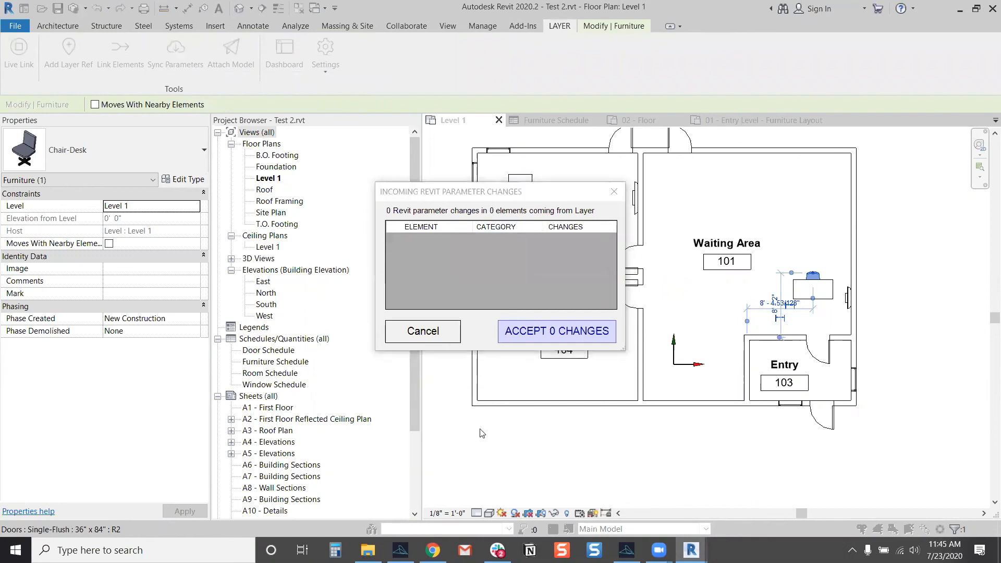
pyautogui.click(504, 327)
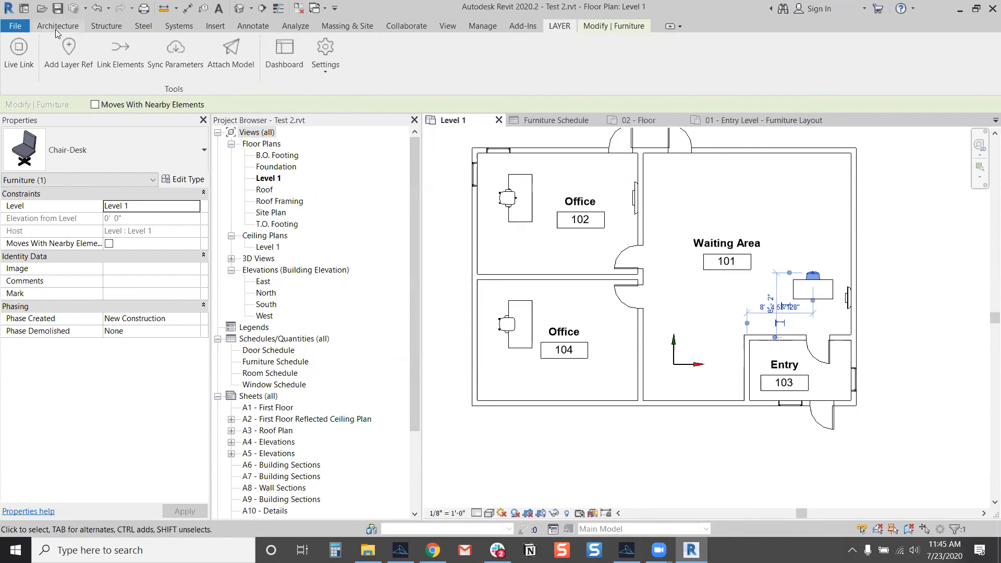
pyautogui.click(15, 26)
pyautogui.moveTo(27, 80)
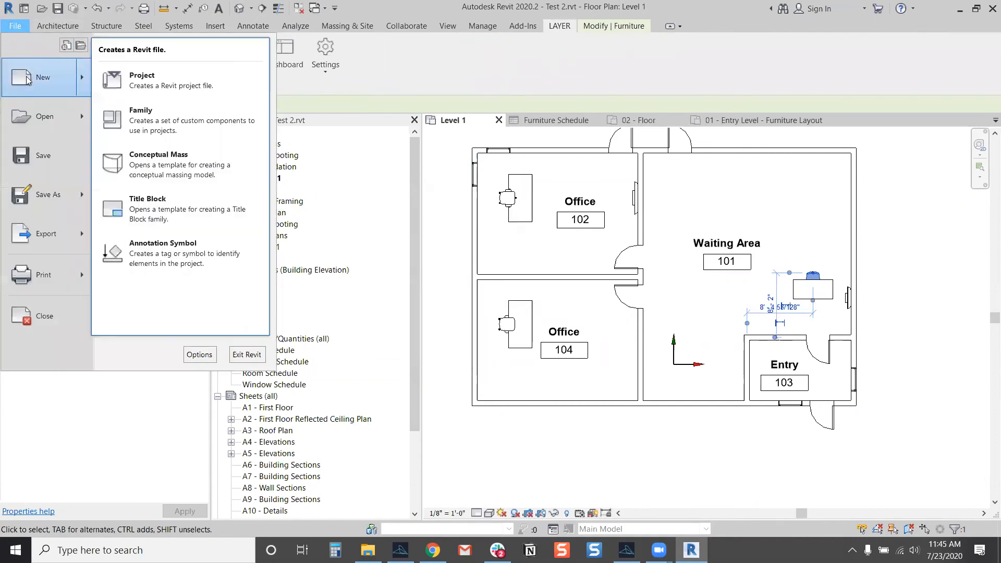
pyautogui.click(140, 81)
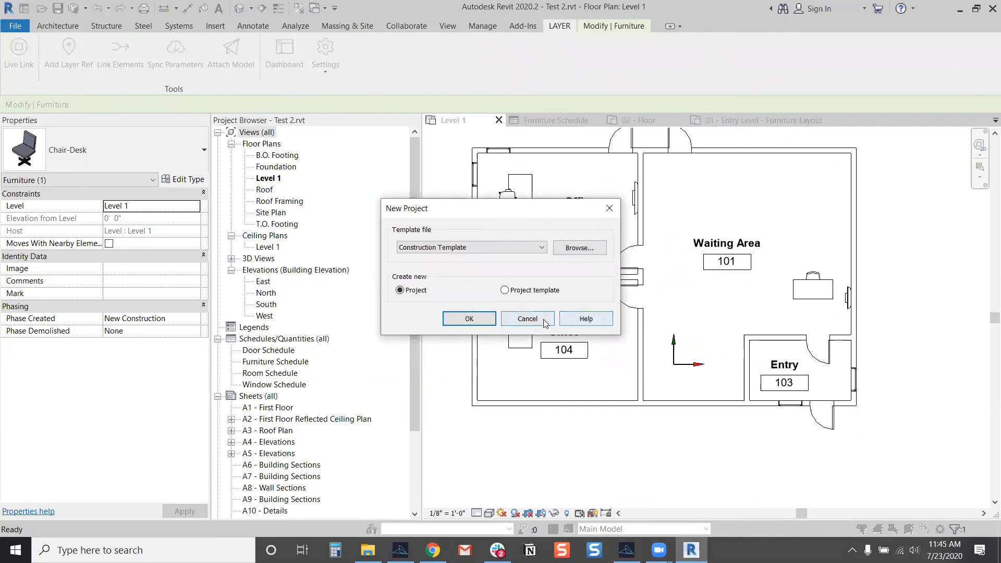
pyautogui.click(527, 318)
# Open the model Arch Example Project - prod.rvt and dismiss the unsaved-changes notice.
pyautogui.click(18, 26)
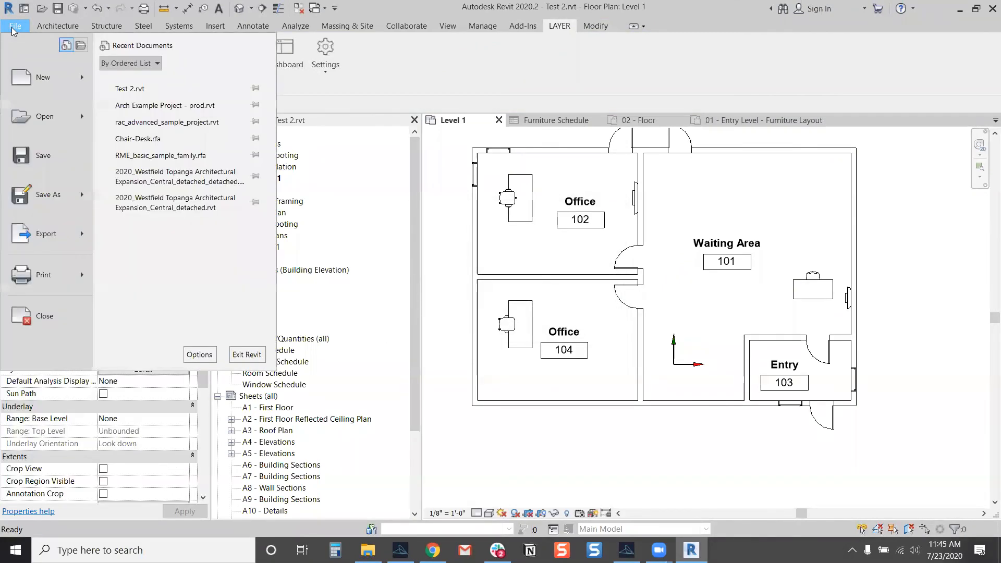
pyautogui.click(40, 117)
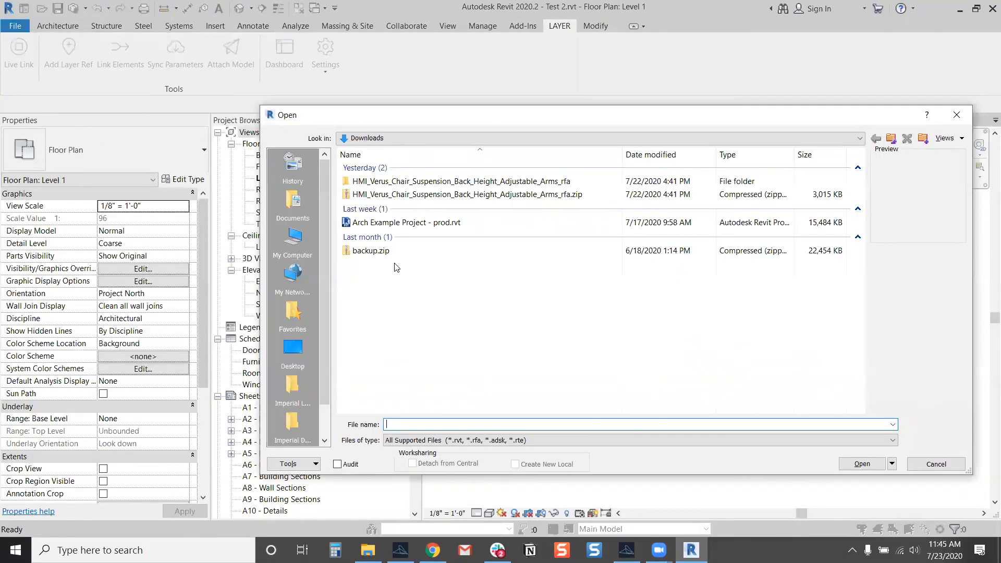
pyautogui.doubleClick(399, 222)
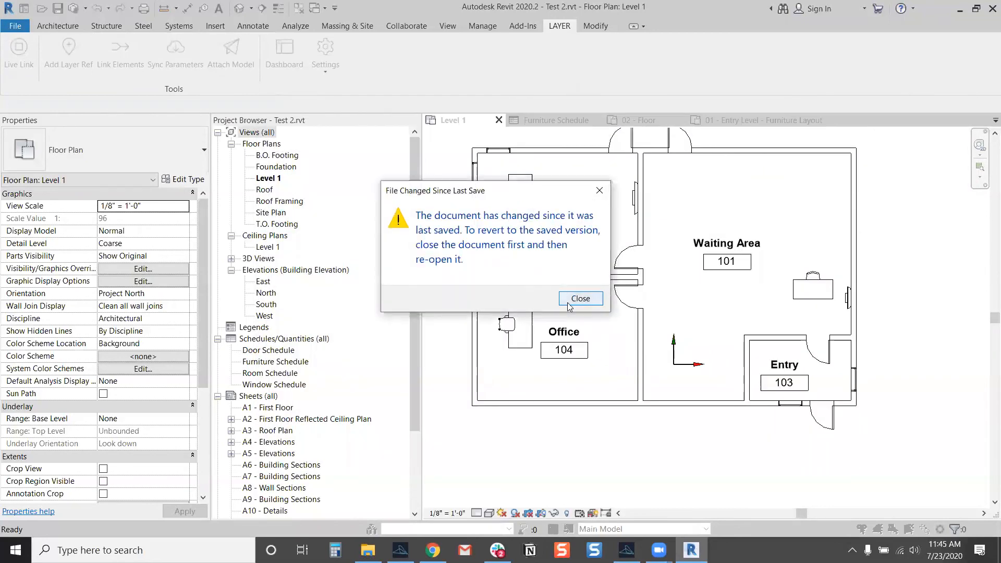
pyautogui.click(568, 303)
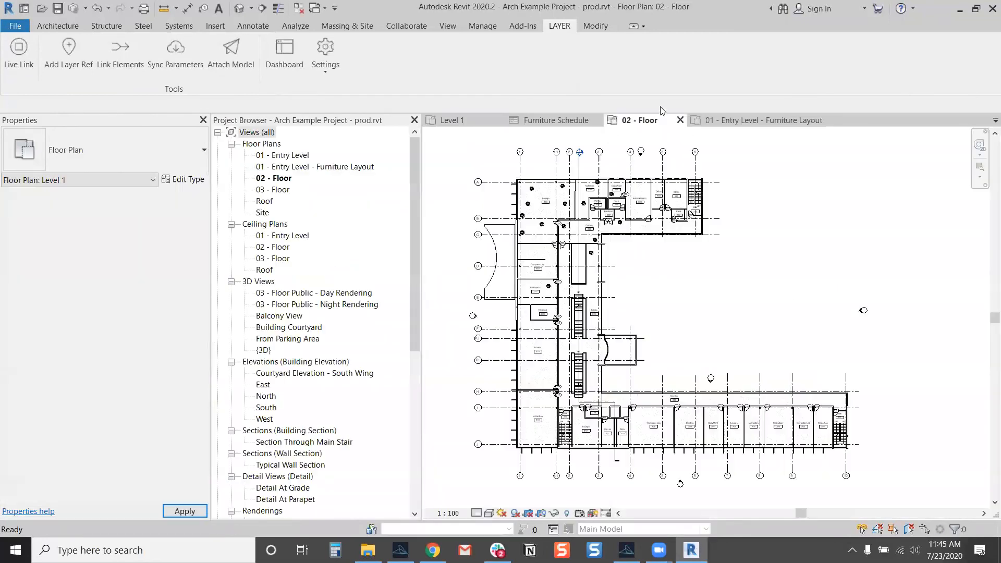
# Select the Lounge 223 room in the 02 - Floor plan and open the Layer dashboard beside the drawing.
pyautogui.scroll(4, 560, 193)
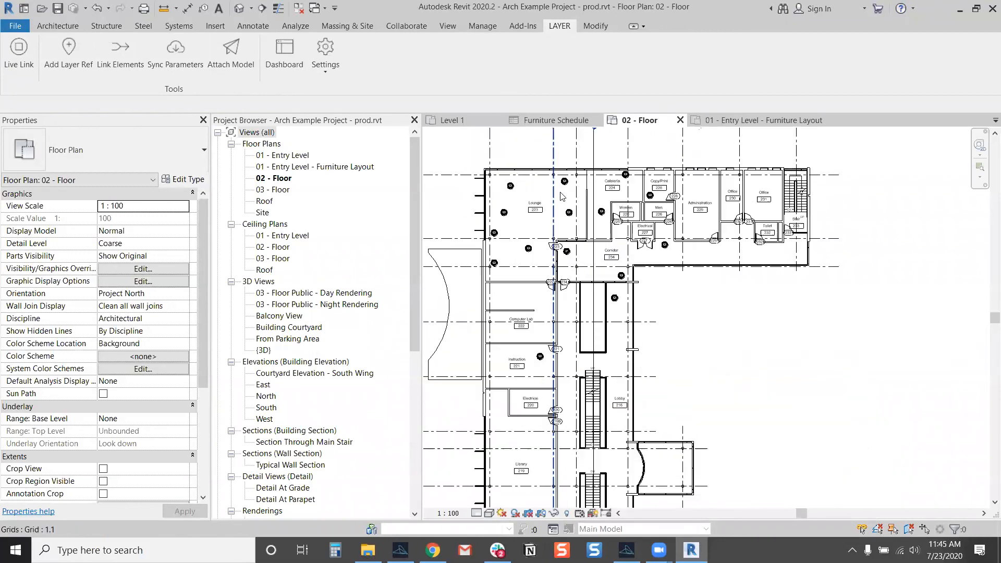
pyautogui.scroll(1, 560, 195)
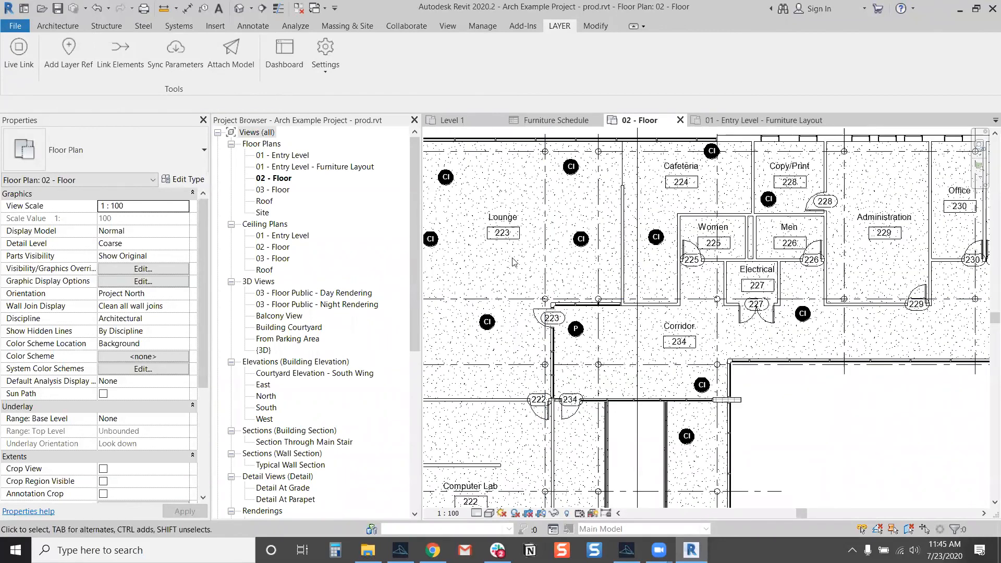
pyautogui.scroll(1, 528, 263)
pyautogui.click(527, 264)
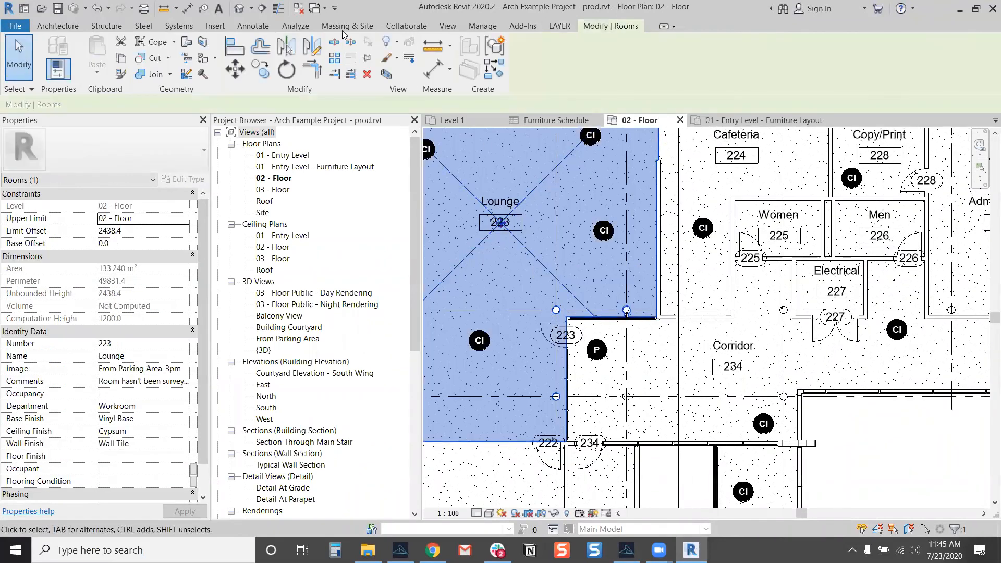
pyautogui.click(550, 27)
pyautogui.click(287, 69)
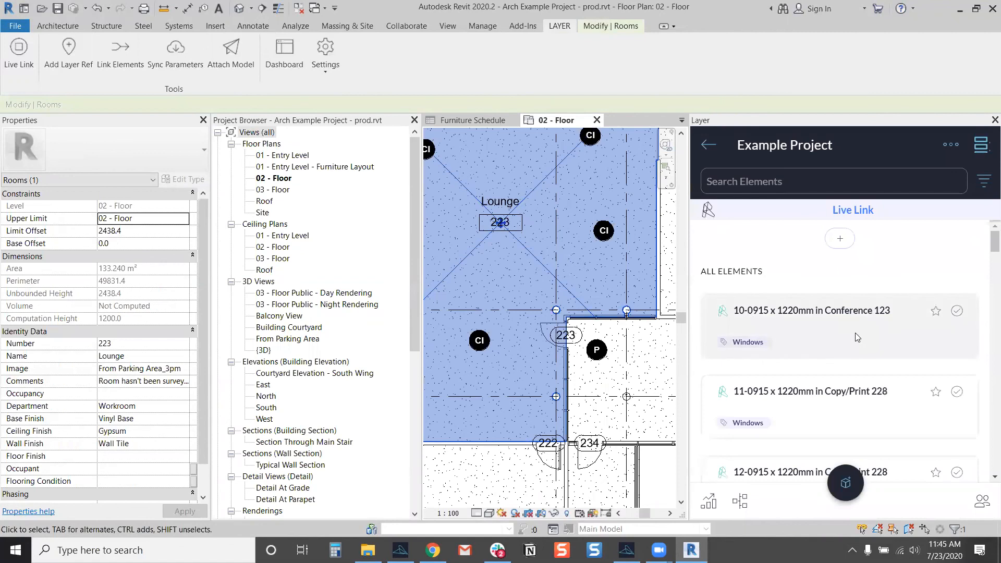
# Set the Floor Material of the Lounge 223 element in Layer to Carpet.
pyautogui.scroll(-3, 826, 331)
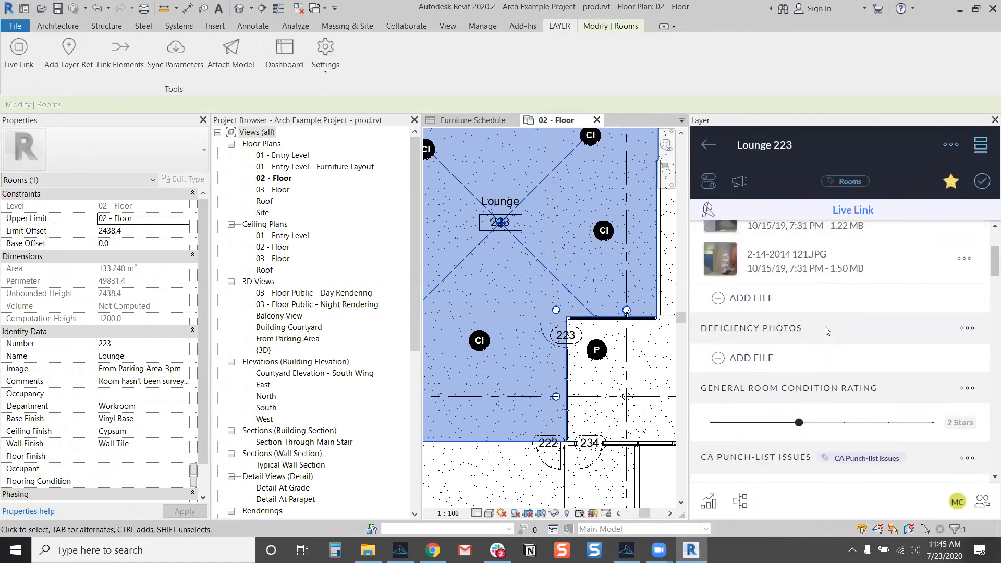
pyautogui.scroll(-2, 826, 331)
pyautogui.scroll(1, 822, 345)
pyautogui.scroll(-4, 822, 345)
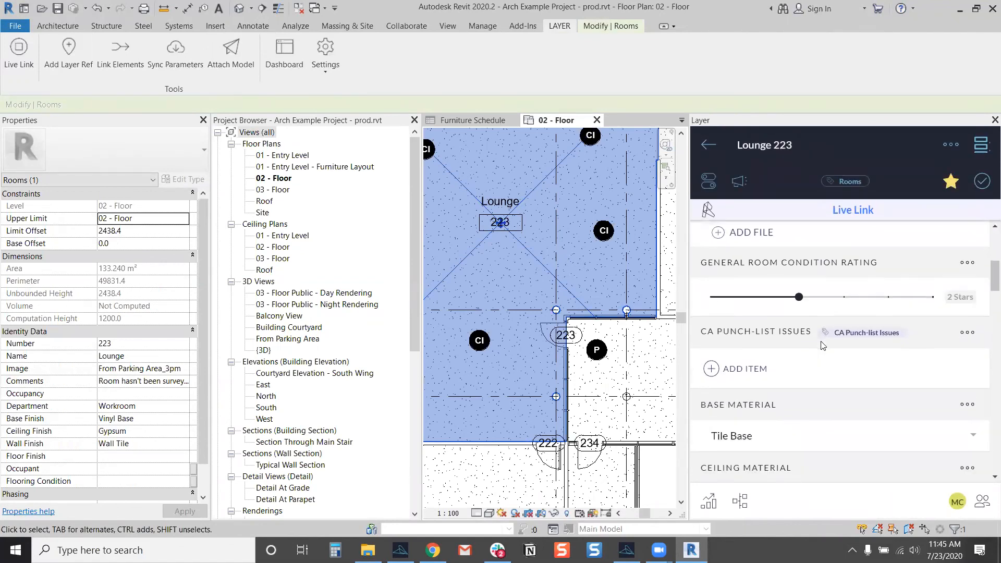
pyautogui.scroll(-2, 792, 340)
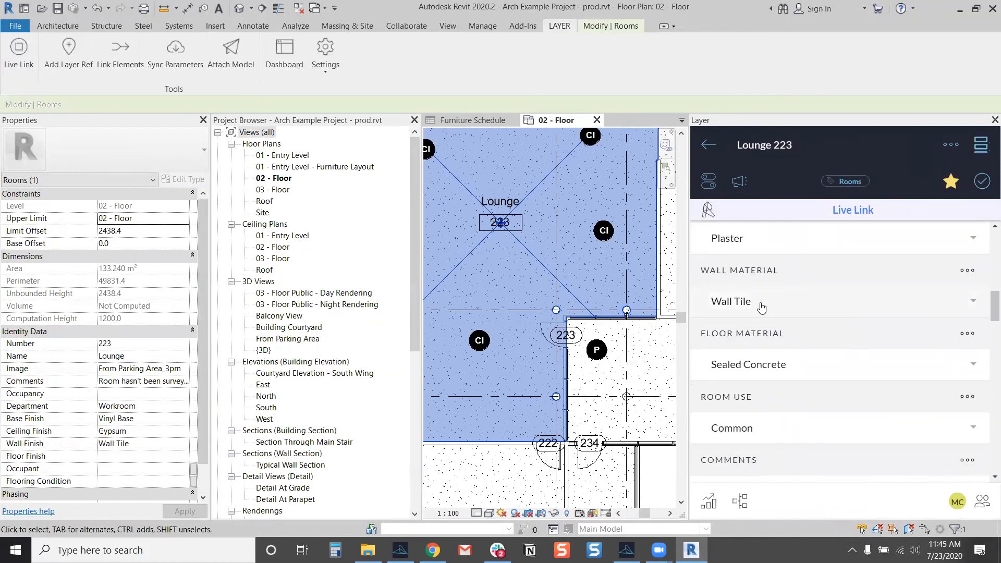
pyautogui.click(775, 372)
pyautogui.click(823, 312)
pyautogui.click(902, 407)
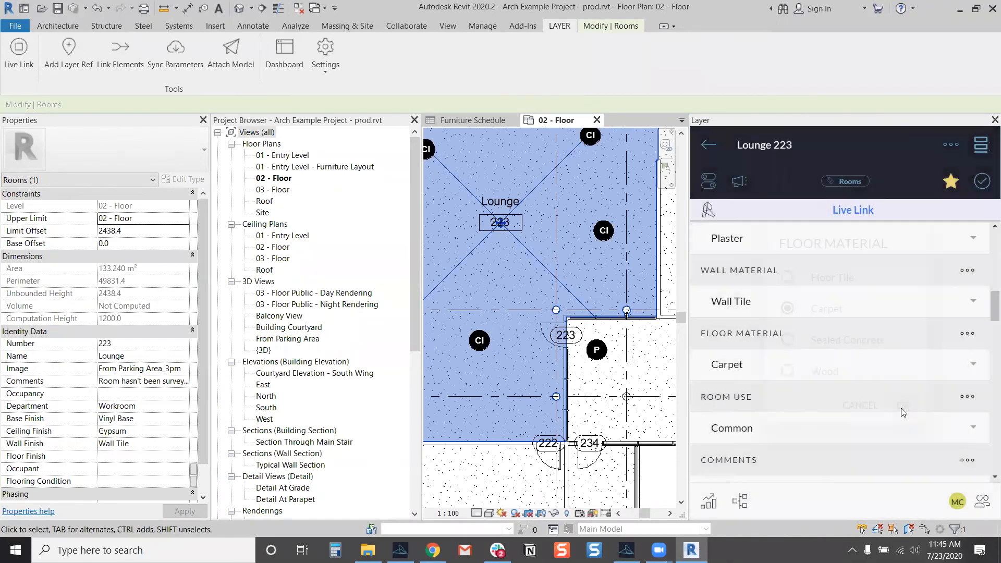
# Run Sync Parameters from Layer, review the changes for Lounge 223, and accept Carpet for Floor Finish and Flooring Condition.
pyautogui.moveTo(646, 380); pyautogui.dragTo(612, 371)
pyautogui.click(606, 343)
pyautogui.scroll(-2, 606, 346)
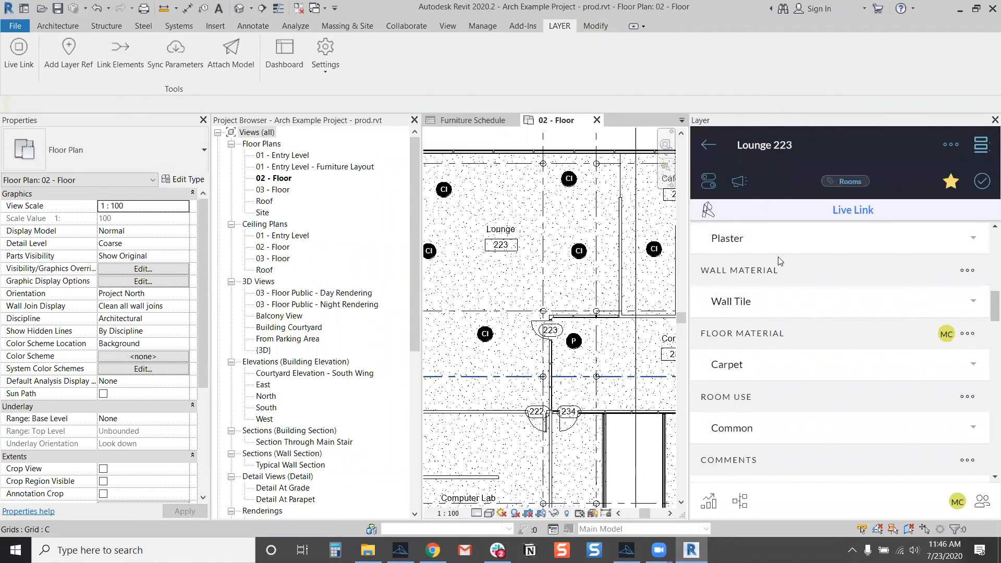
pyautogui.click(178, 64)
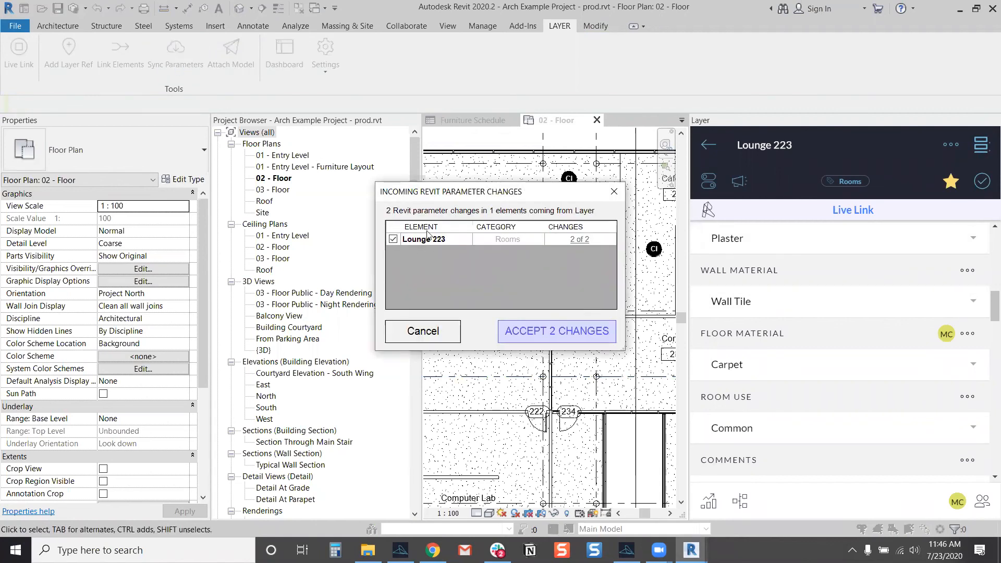
pyautogui.click(577, 239)
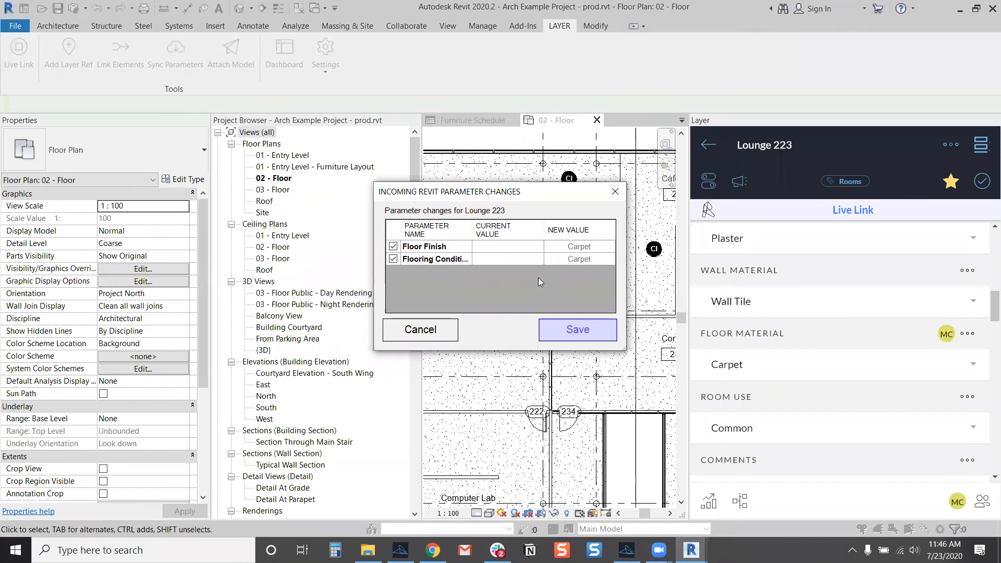
pyautogui.click(576, 330)
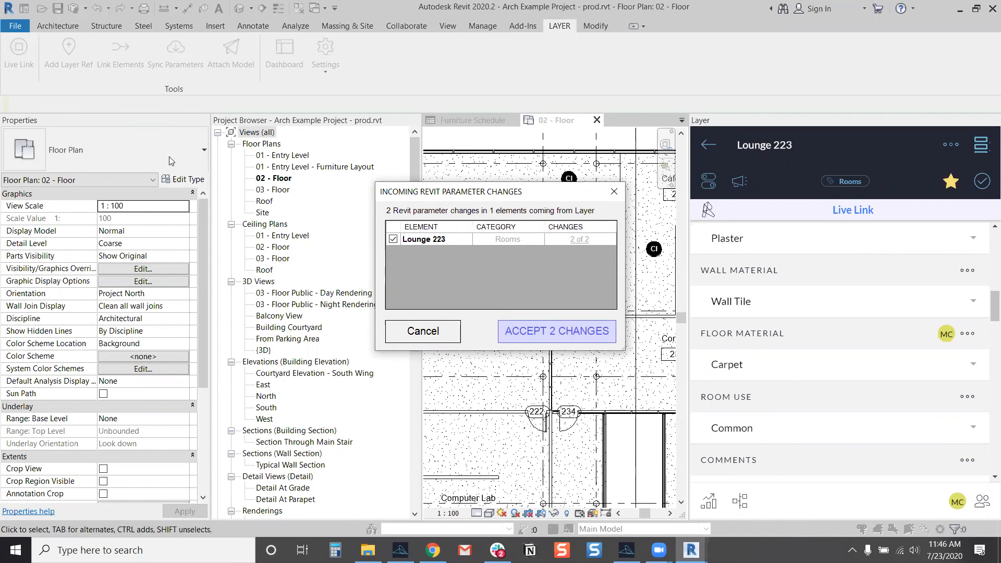
pyautogui.click(547, 332)
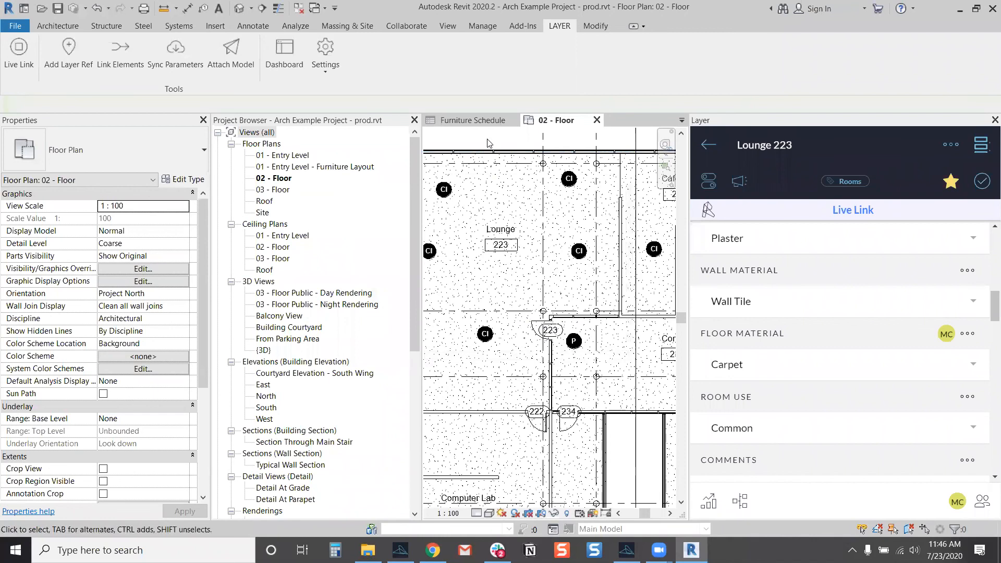
pyautogui.scroll(-5, 301, 342)
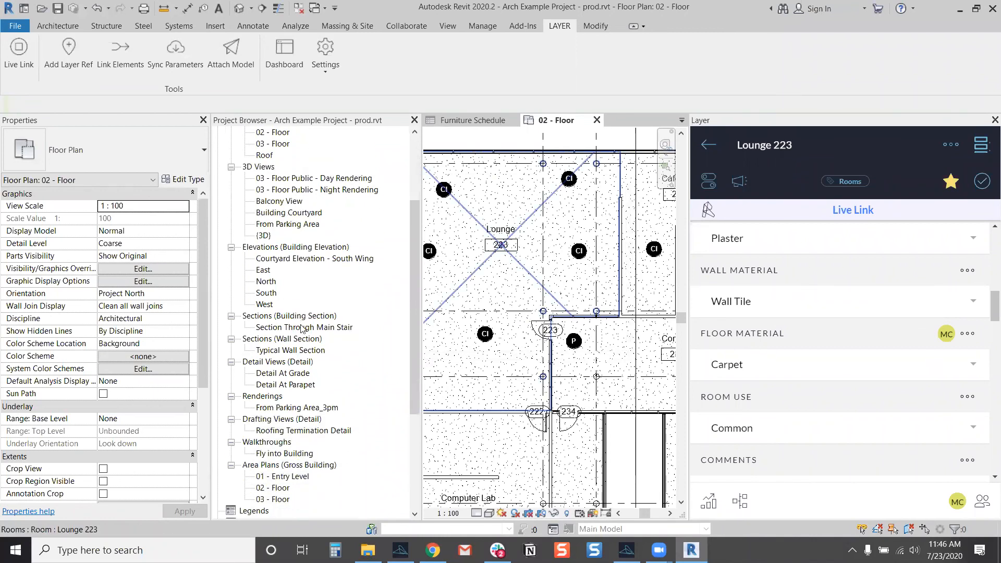
pyautogui.scroll(-1, 300, 336)
pyautogui.scroll(2, 556, 294)
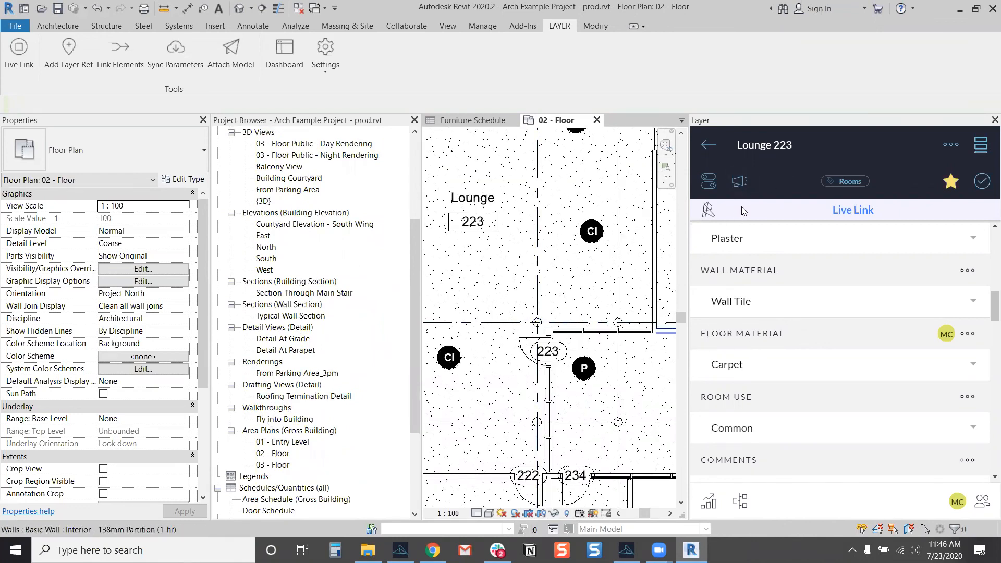
pyautogui.scroll(-2, 522, 225)
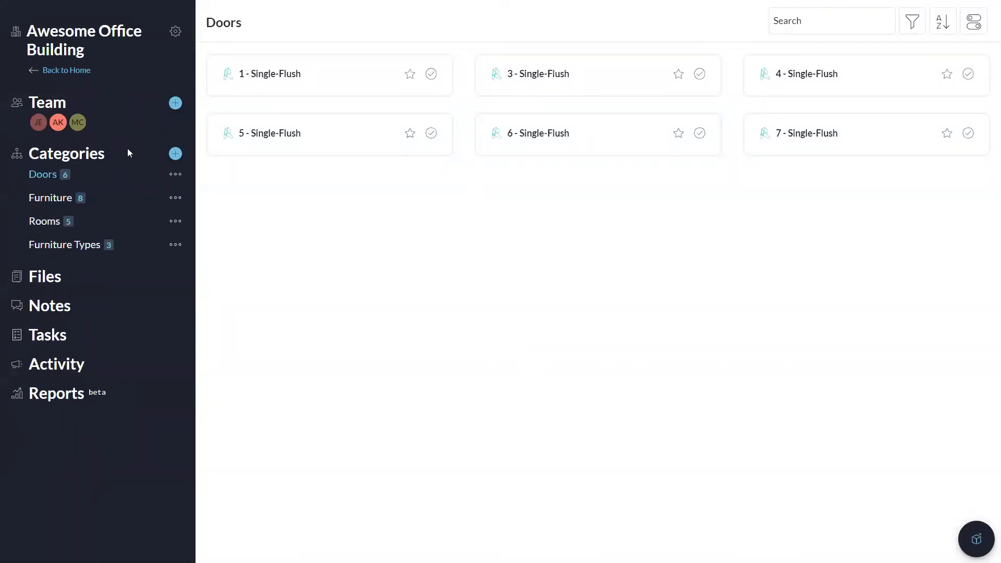
# Show the Rooms category of the Awesome Office Building project in the Layer web app, and leave full-screen view.
pyautogui.click(46, 228)
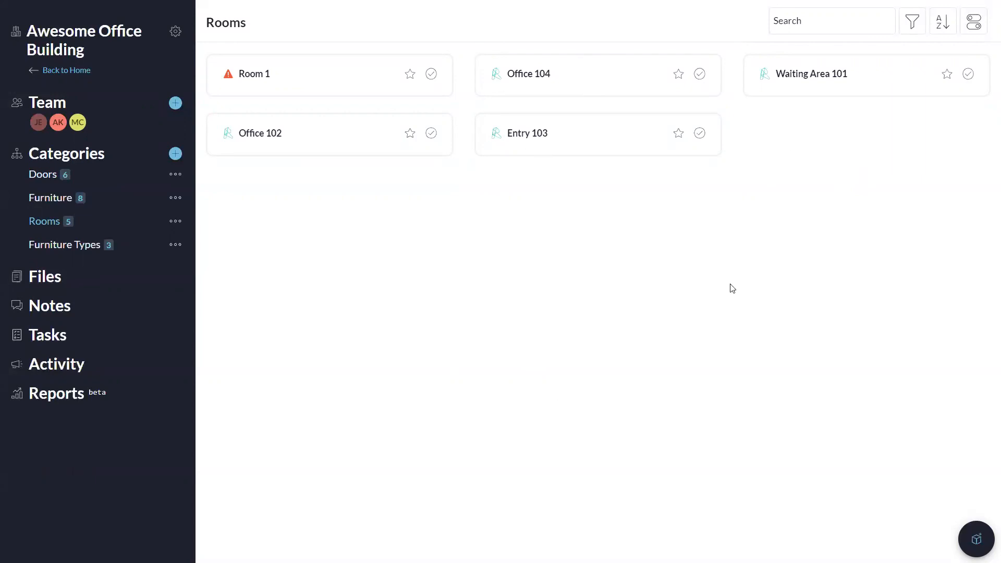
pyautogui.press('F11')
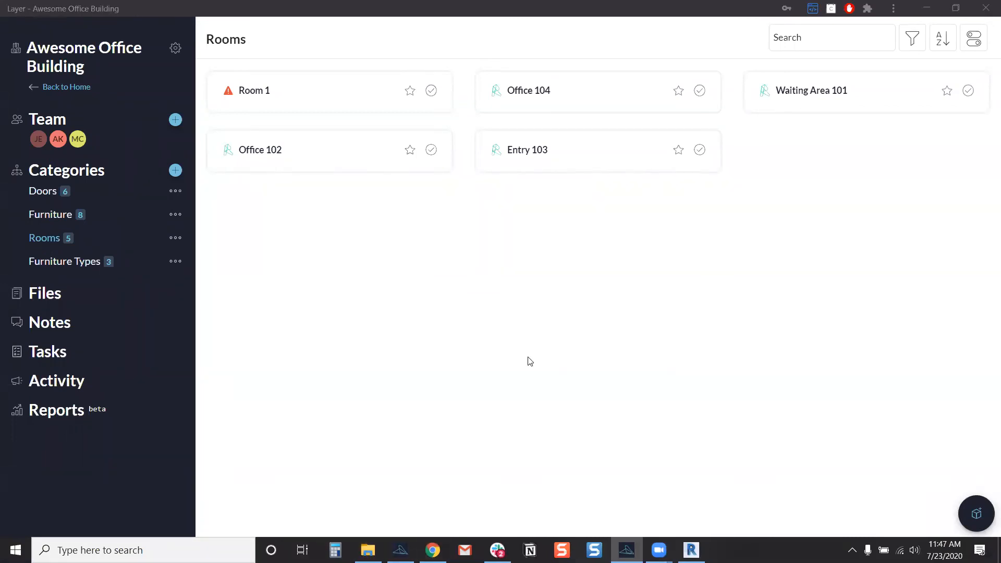
# Switch to the 200723_FFE Webinar slides in Chrome and present them through to the Upcoming Webinars slide.
pyautogui.hotkey('alt', 'Tab')
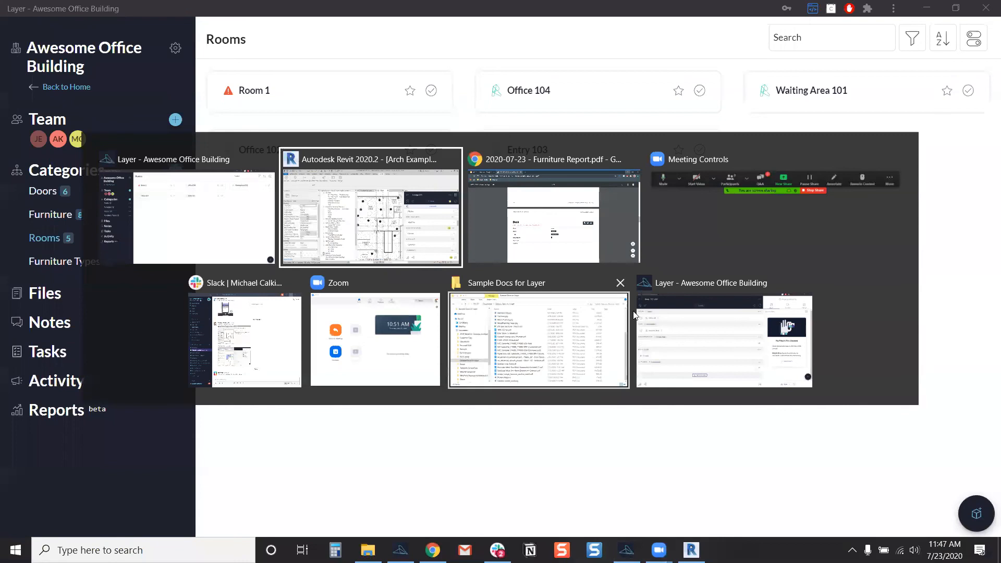
pyautogui.click(585, 363)
pyautogui.hotkey('alt', 'Tab')
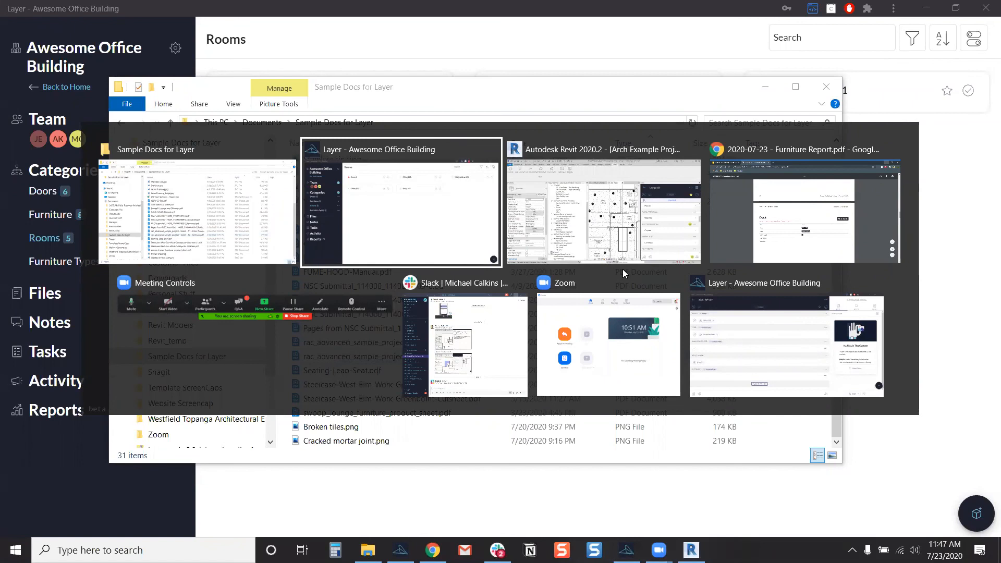
pyautogui.click(742, 242)
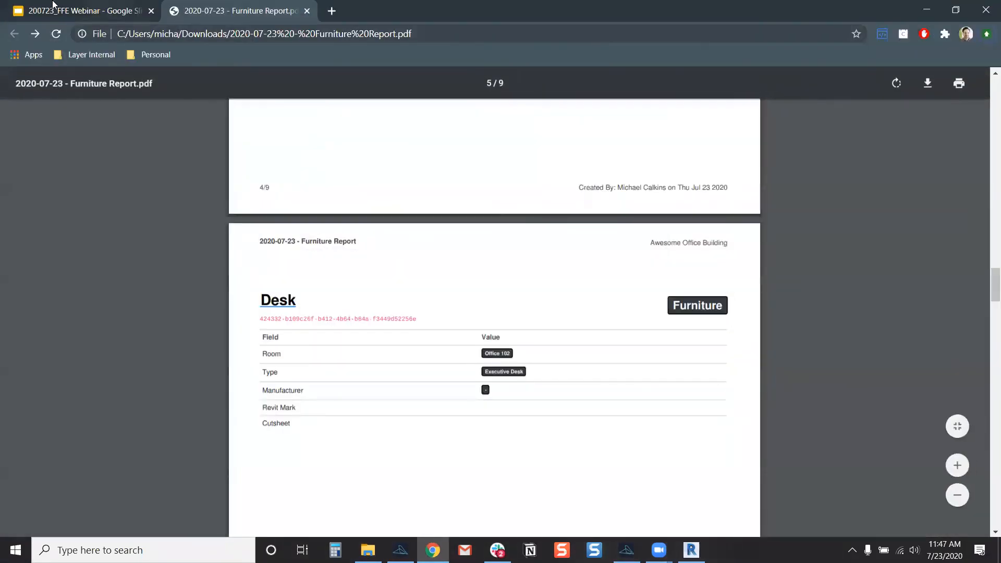
pyautogui.click(57, 10)
pyautogui.click(855, 90)
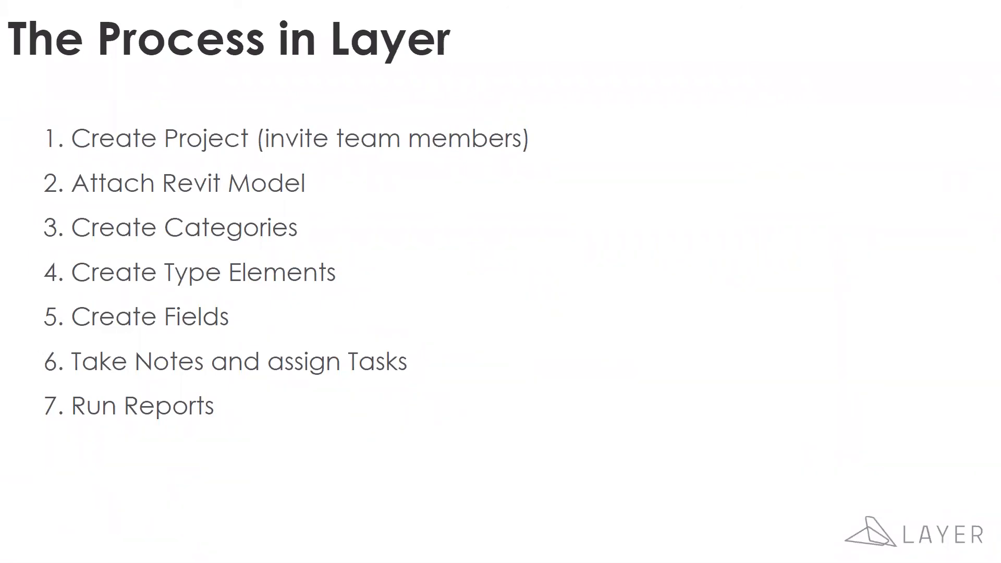
pyautogui.click(710, 373)
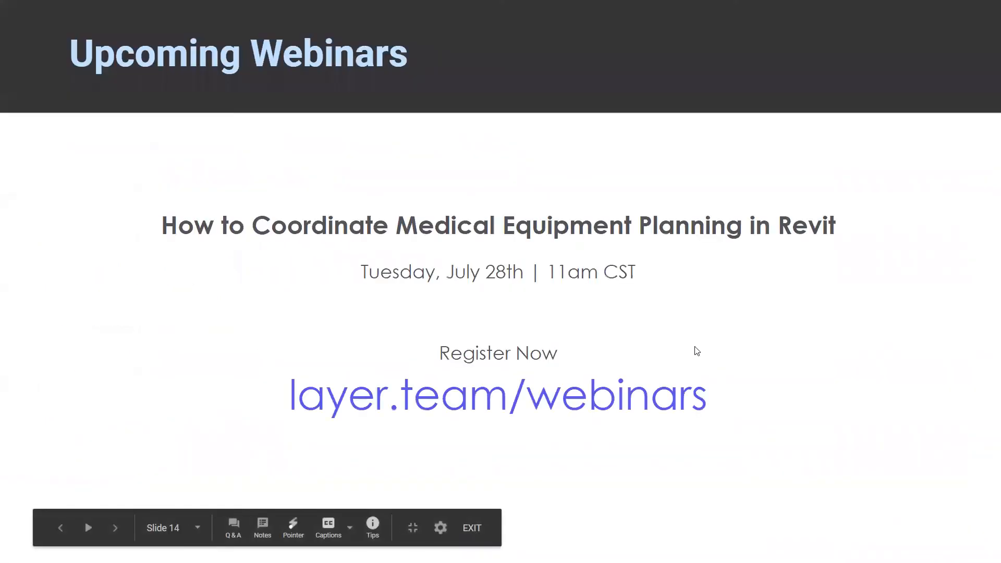